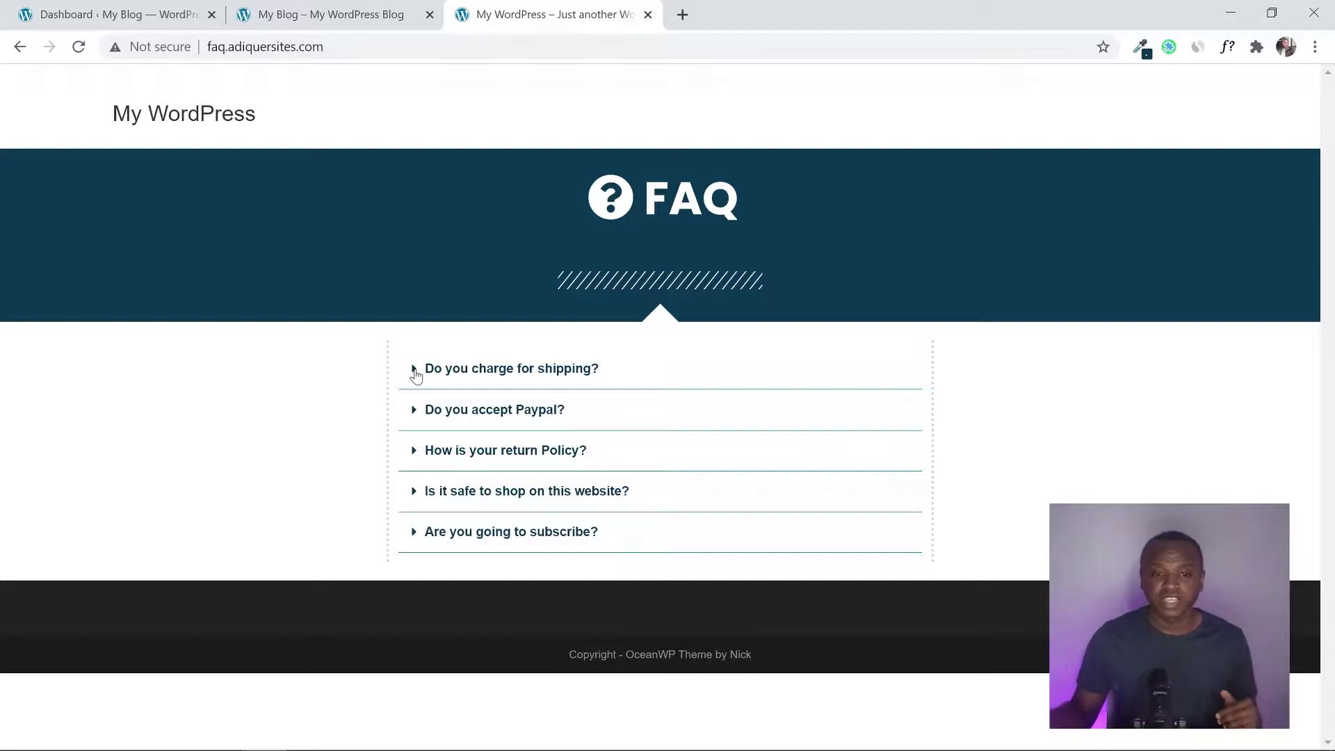
Expand the shipping and Paypal questions on the sample FAQ page to examine how the answers open
left_click(414, 374)
left_click(414, 373)
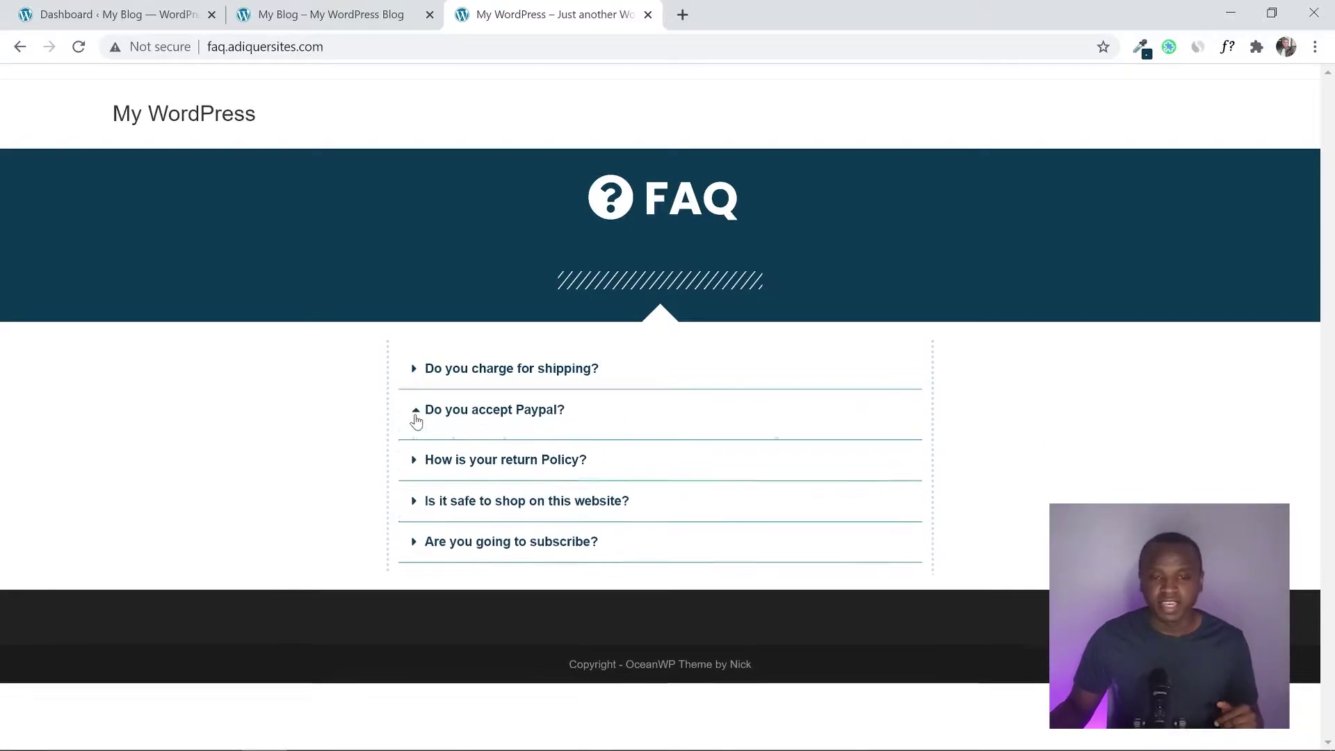
left_click(415, 416)
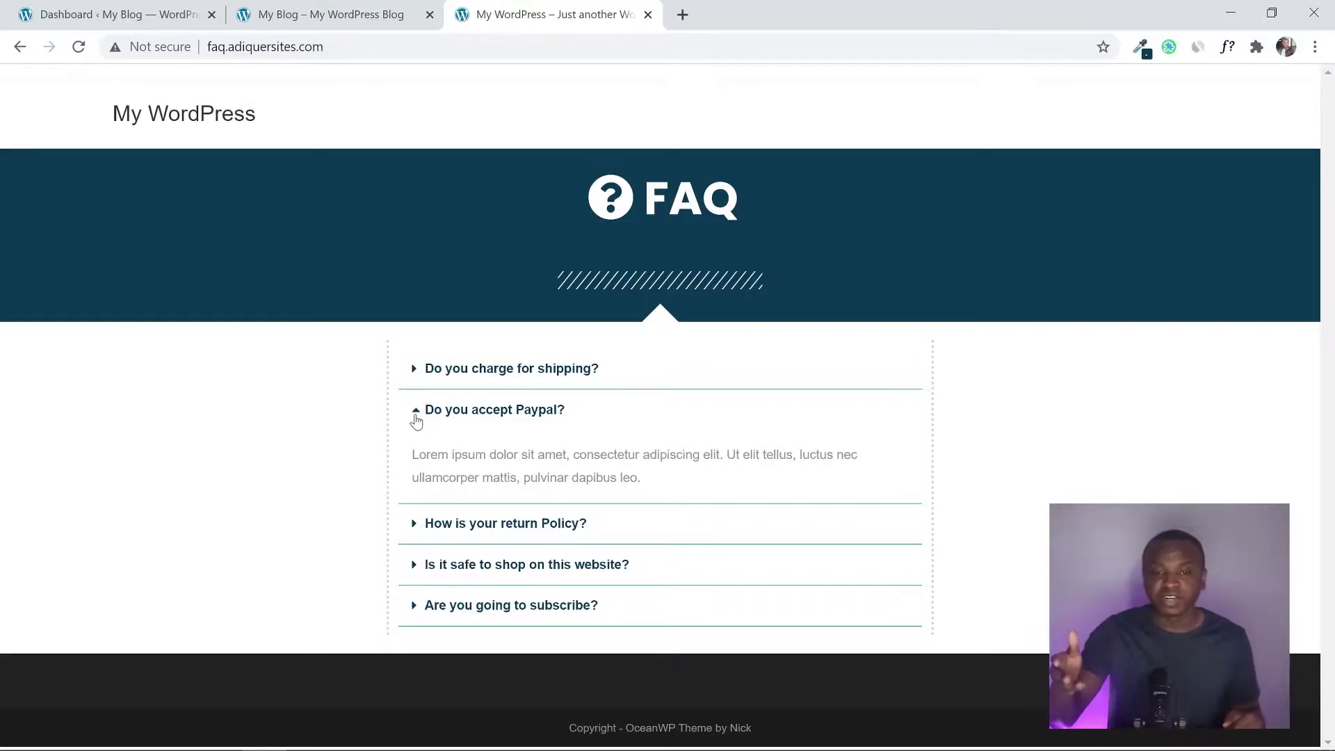
left_click(416, 371)
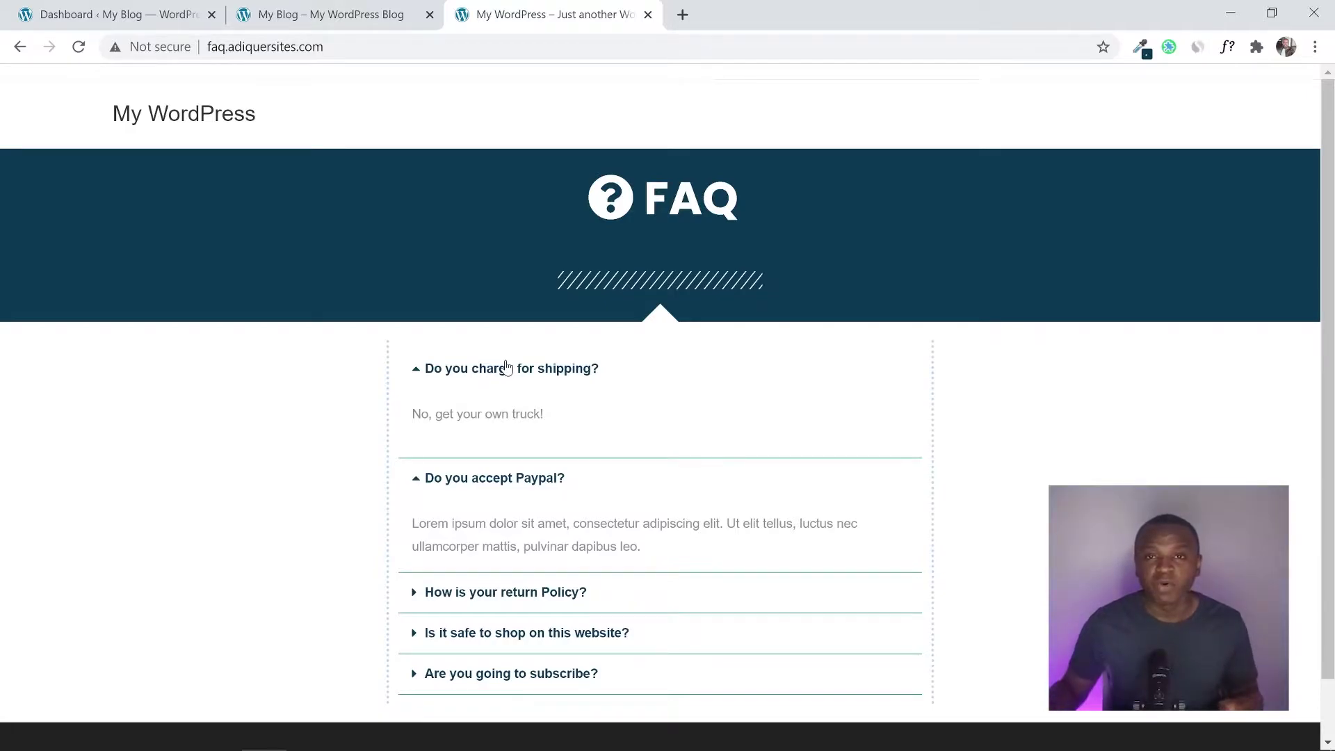
Install and activate the Elementor Website Builder plugin on the WordPress site, searching for "elementor"
left_click(75, 10)
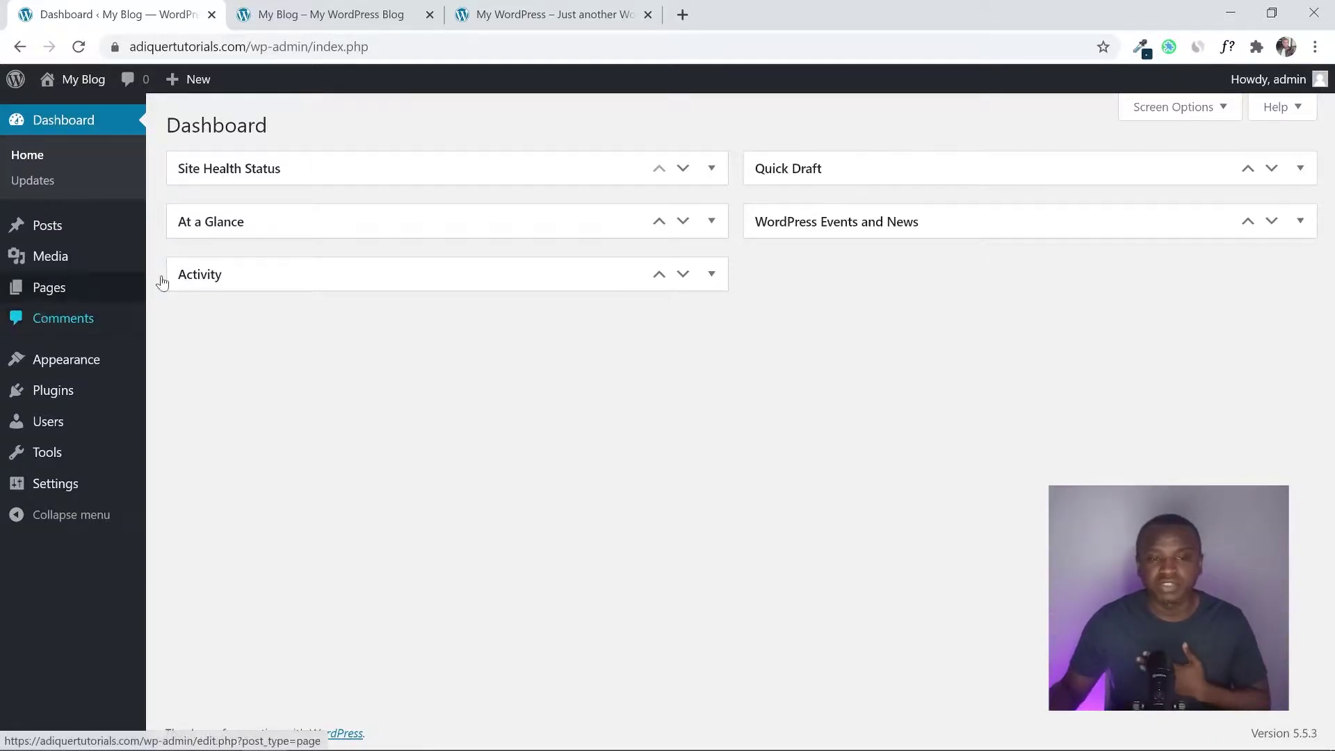
mouse_move(50, 391)
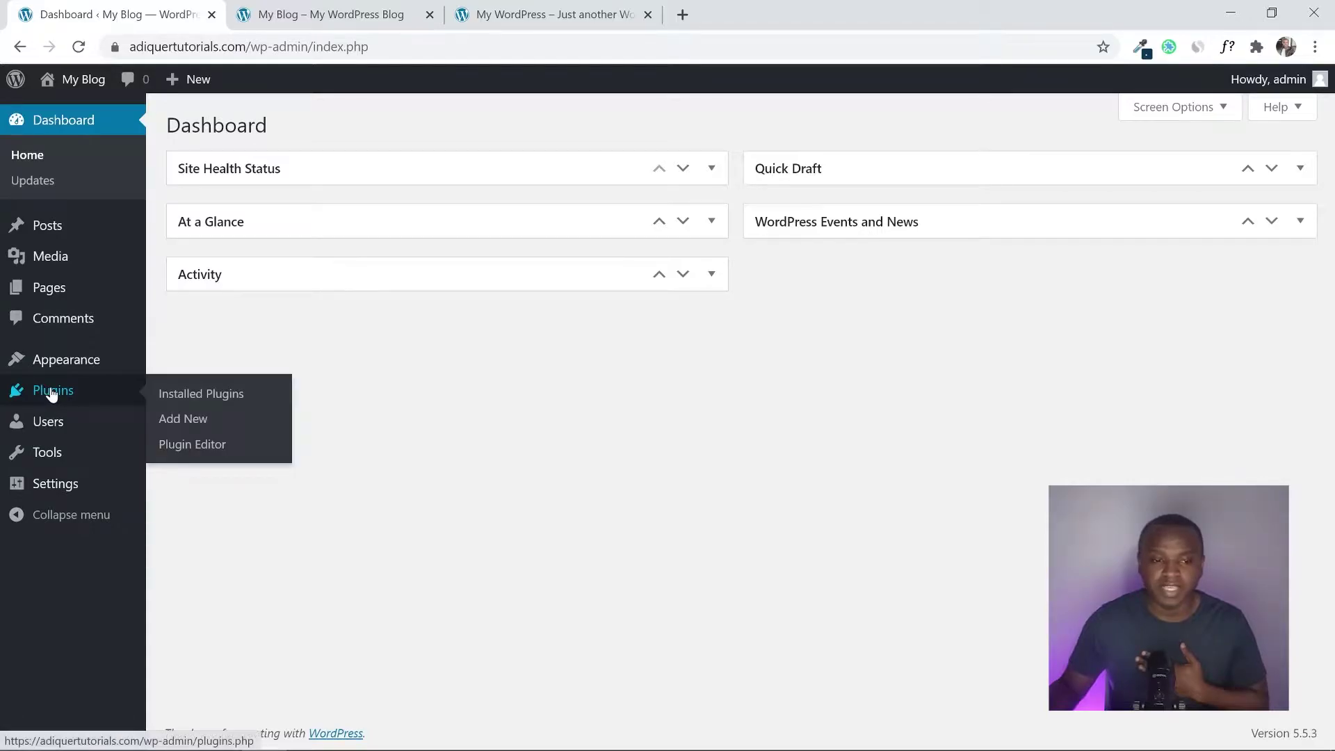
left_click(198, 421)
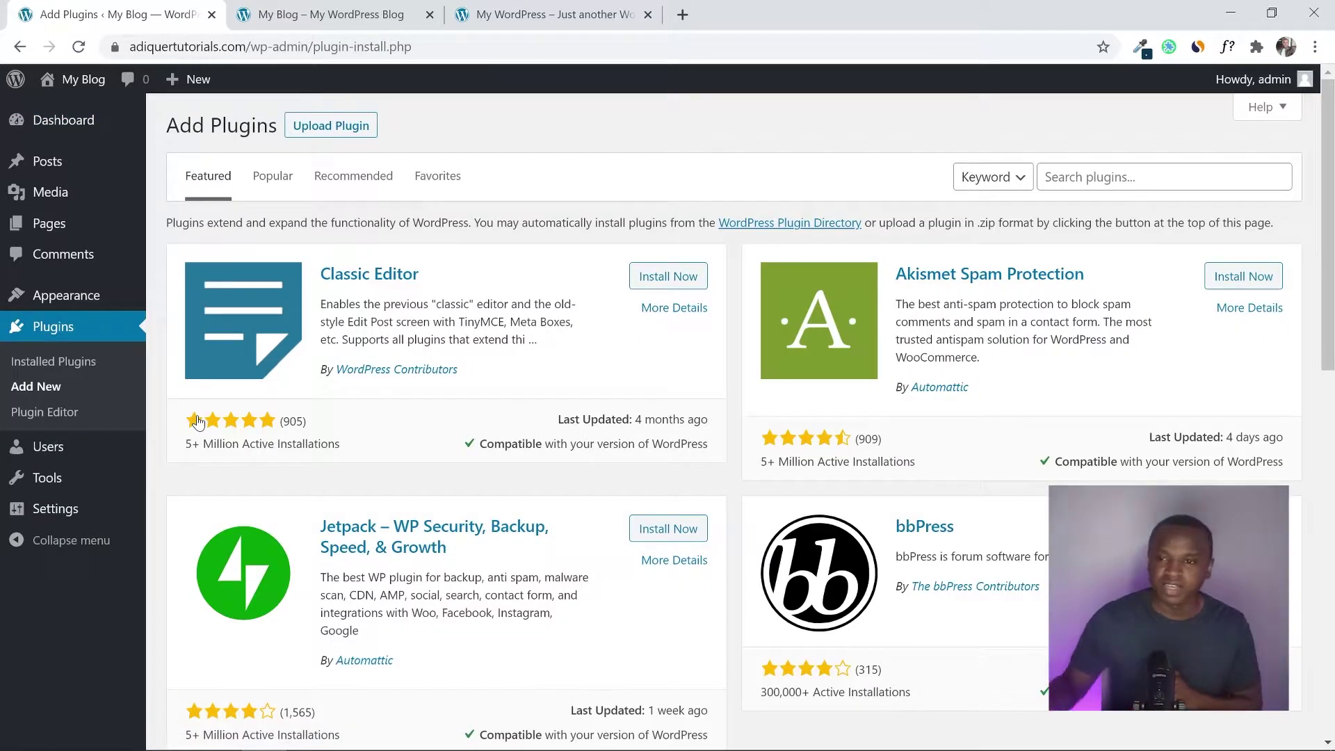
left_click(1046, 177)
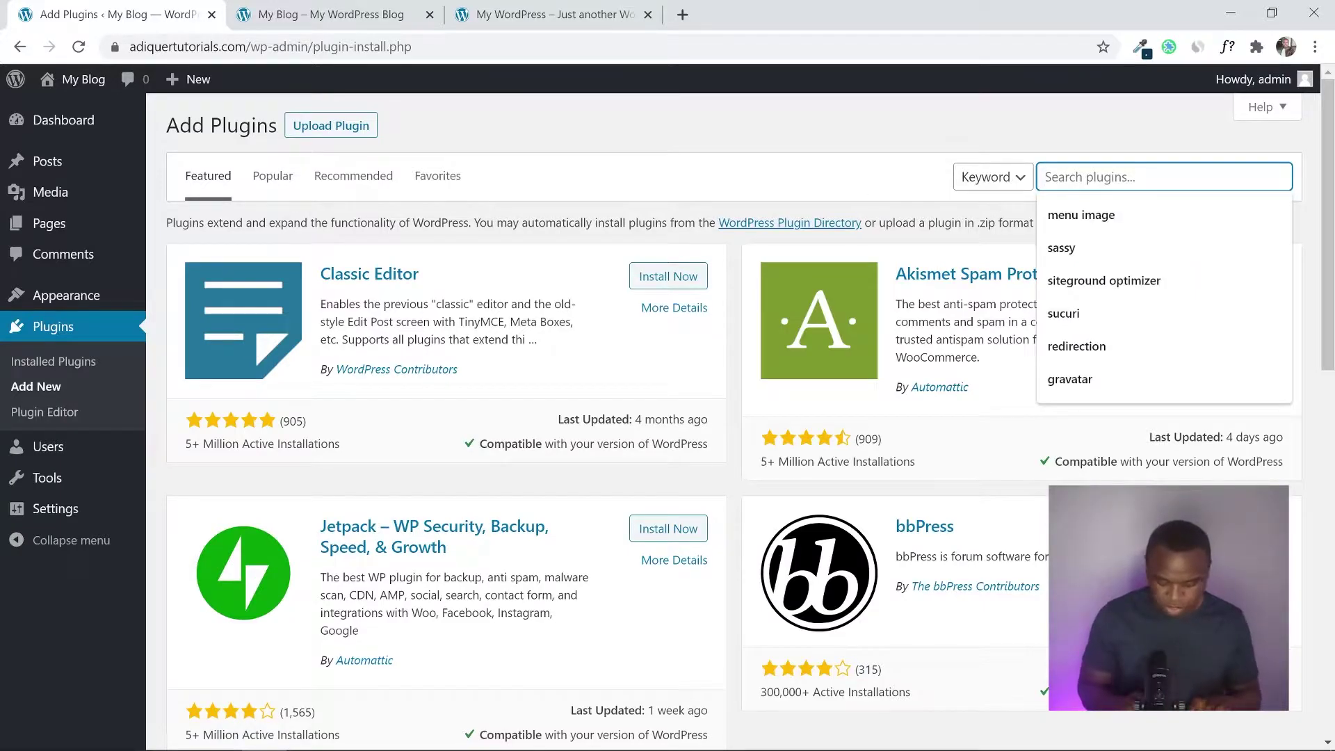
type("elemen")
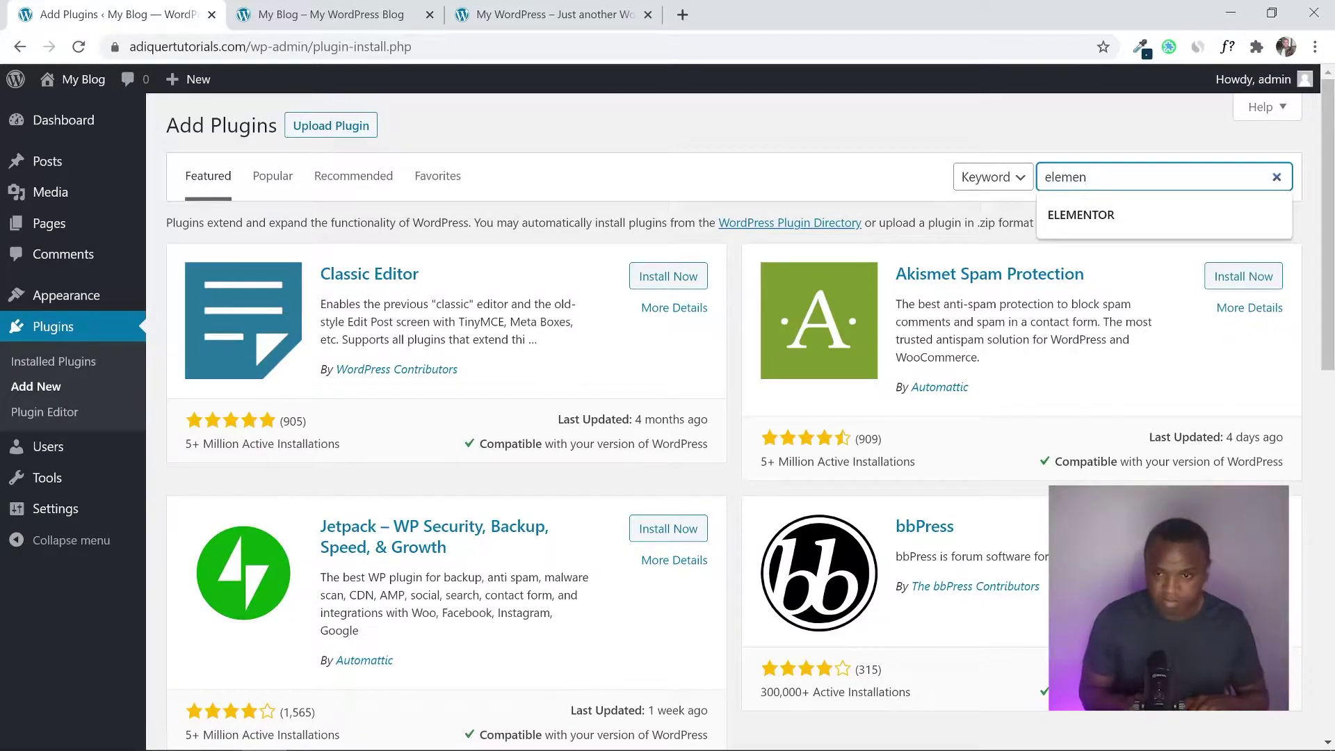
type("tor")
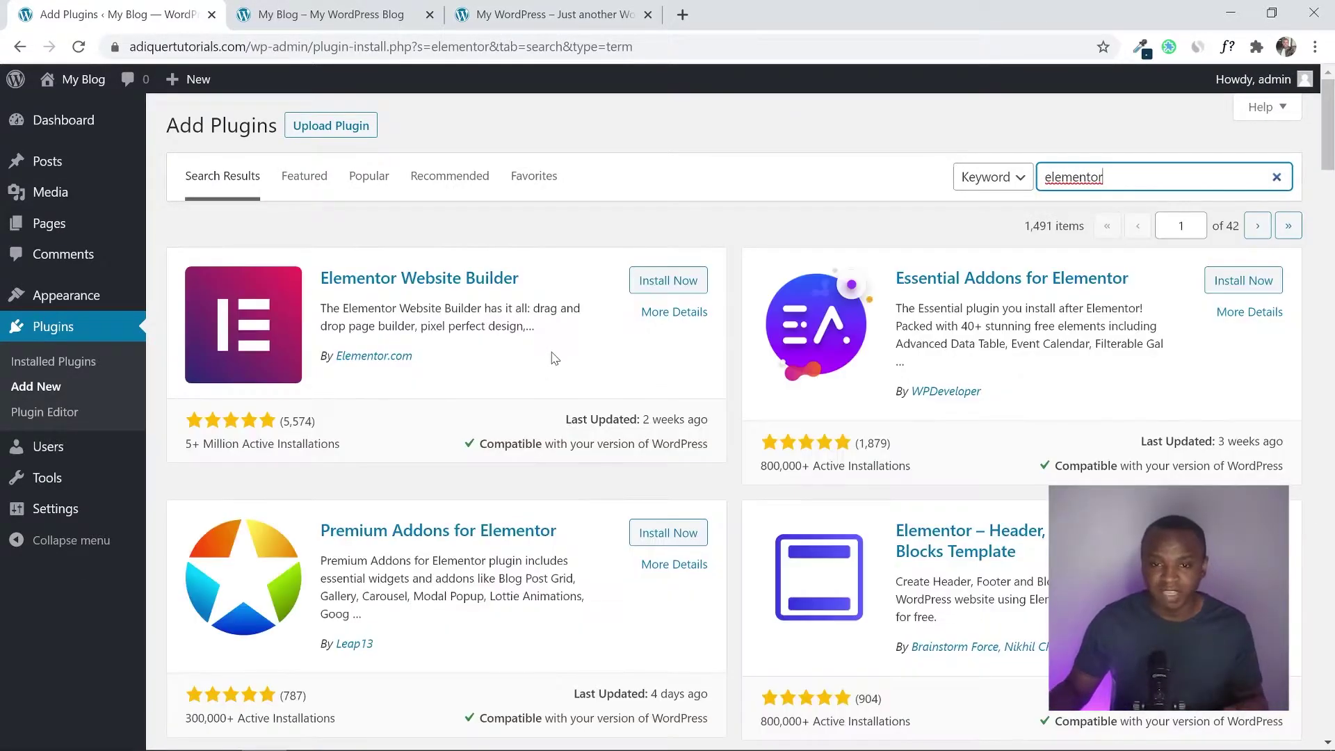
left_click(668, 280)
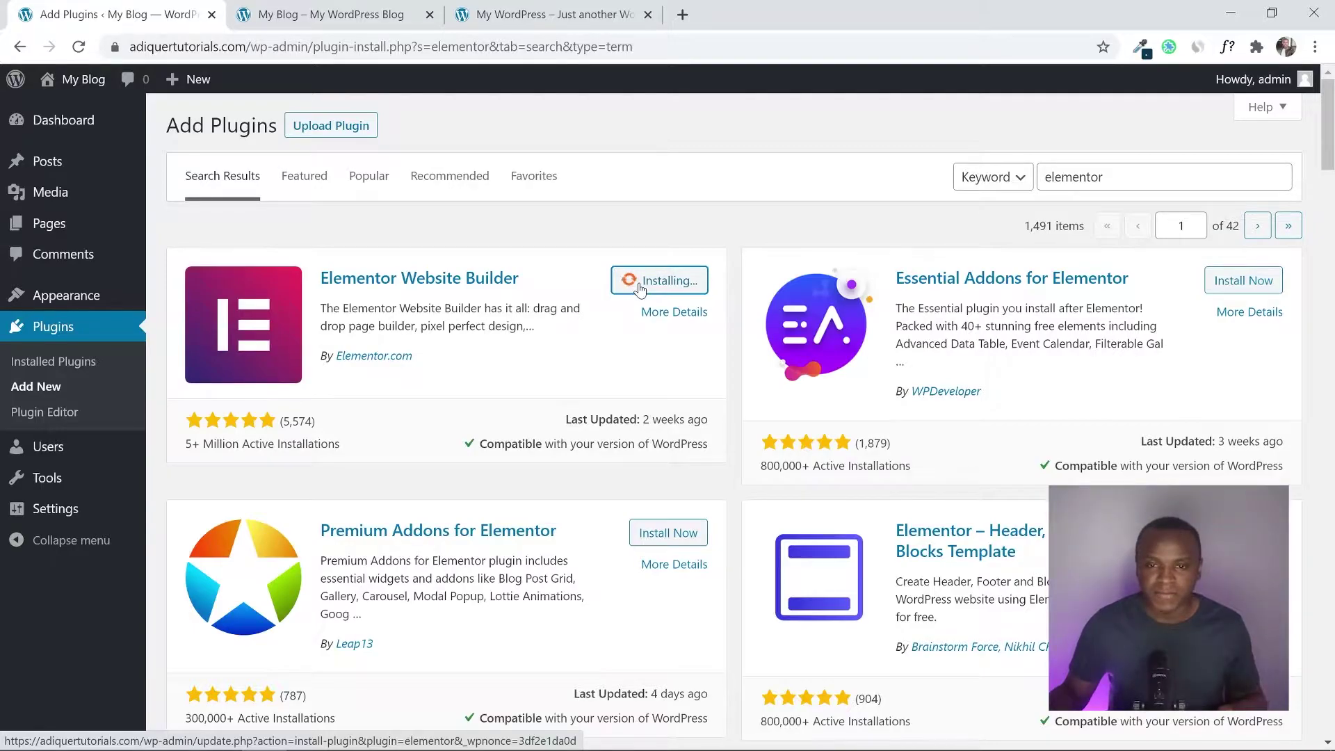
left_click(666, 282)
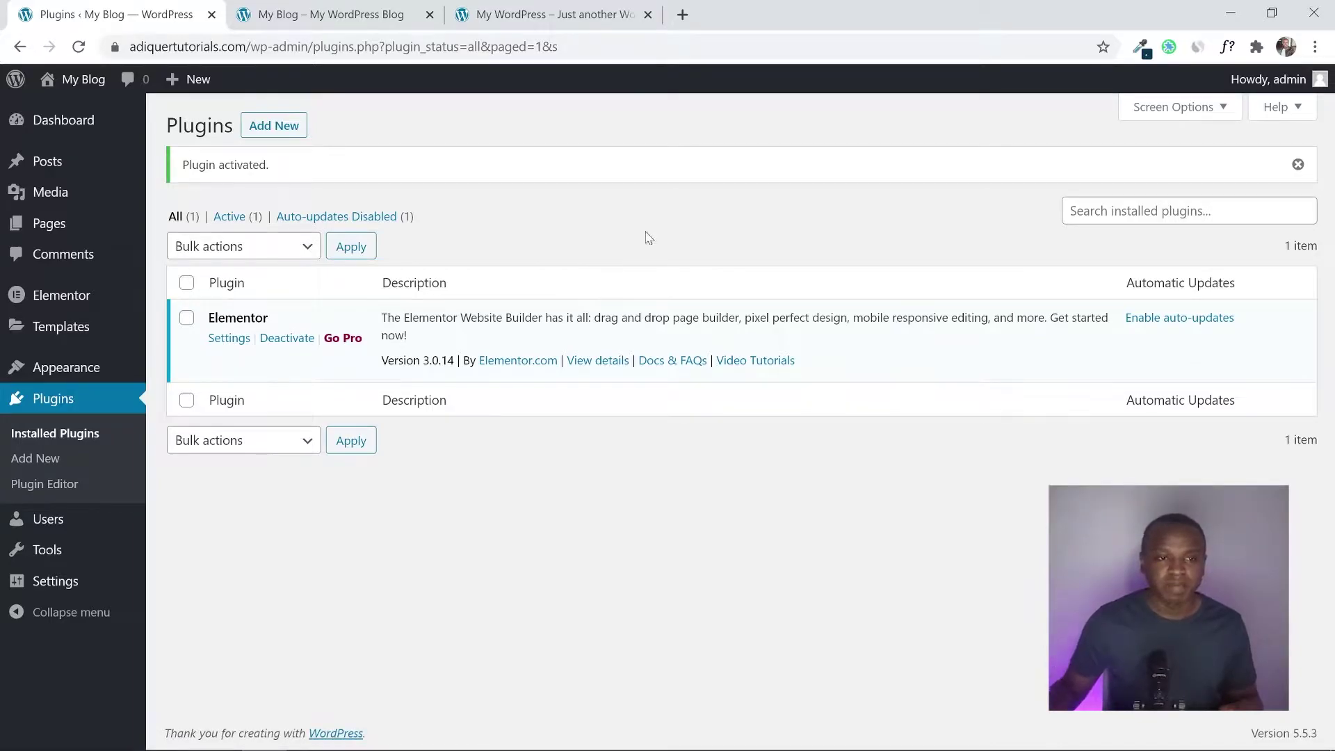
Create a new WordPress page titled "FAQ Section"
left_click(72, 231)
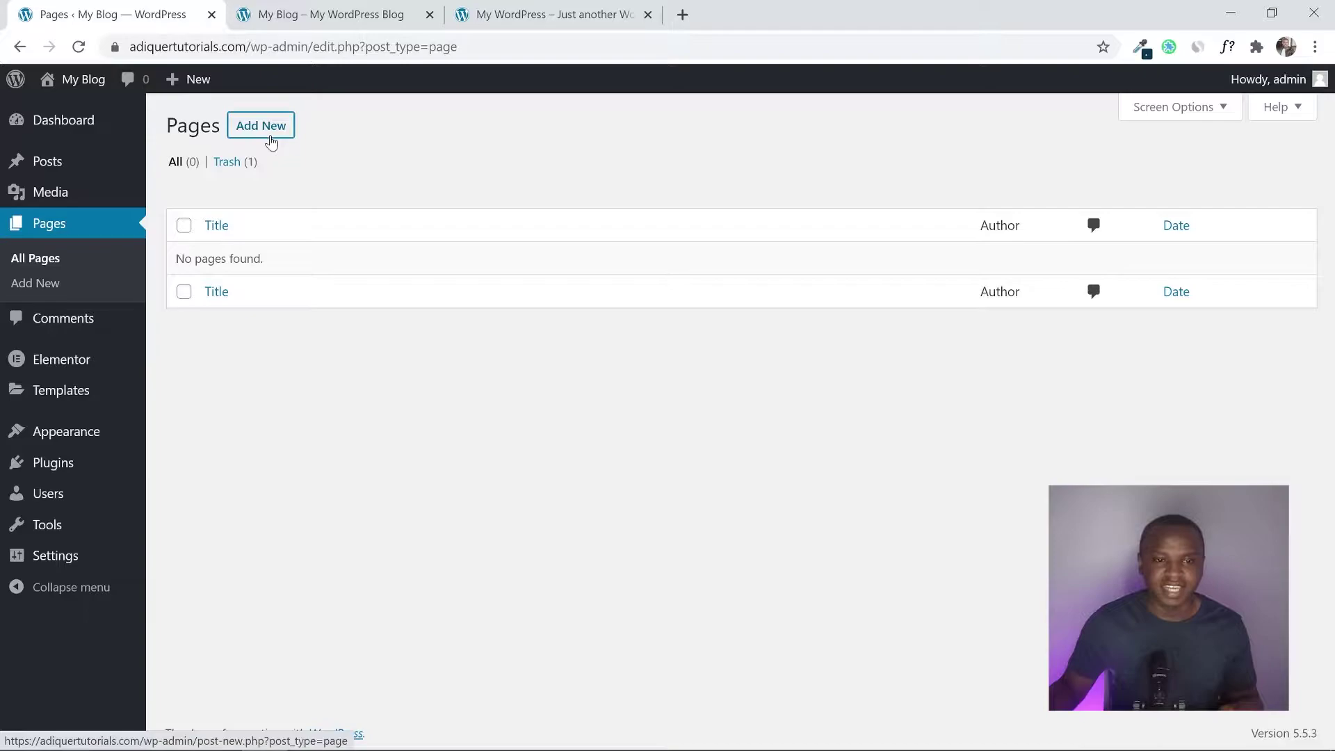
left_click(274, 137)
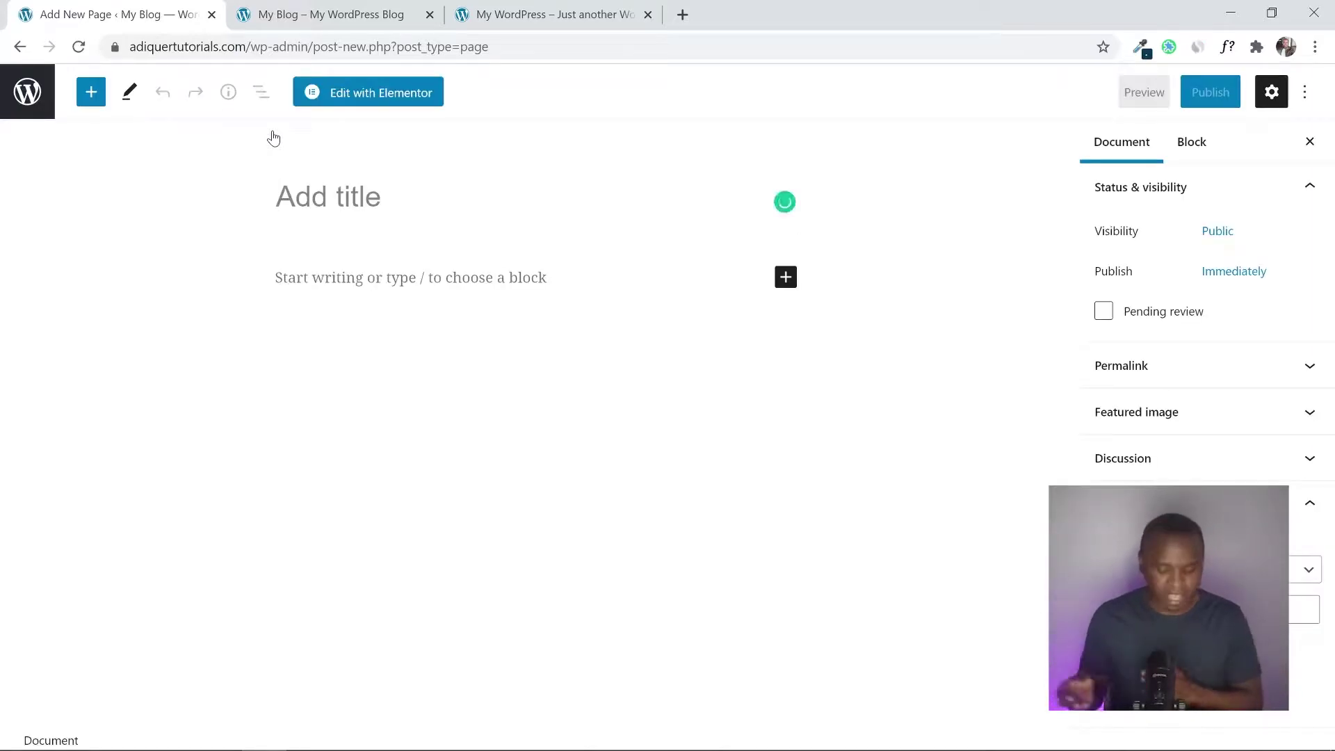
type("FAQ Se")
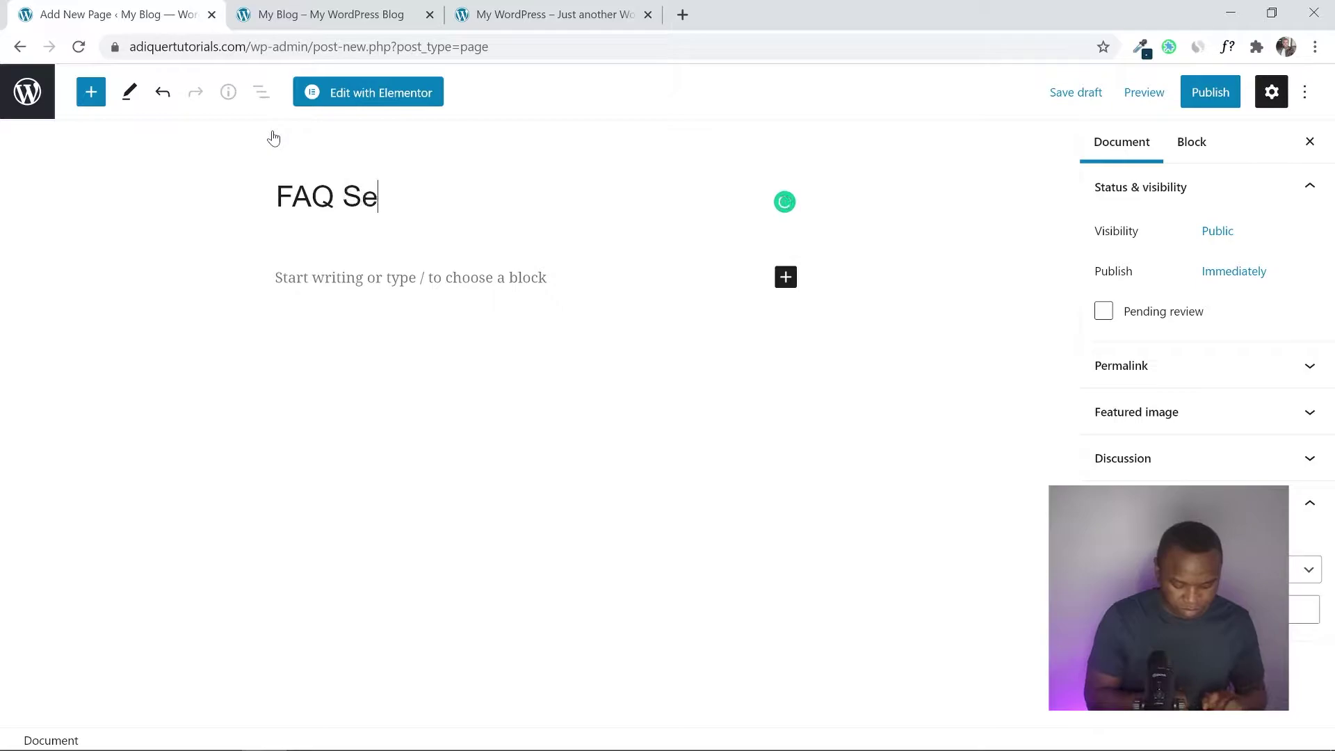
type("ction")
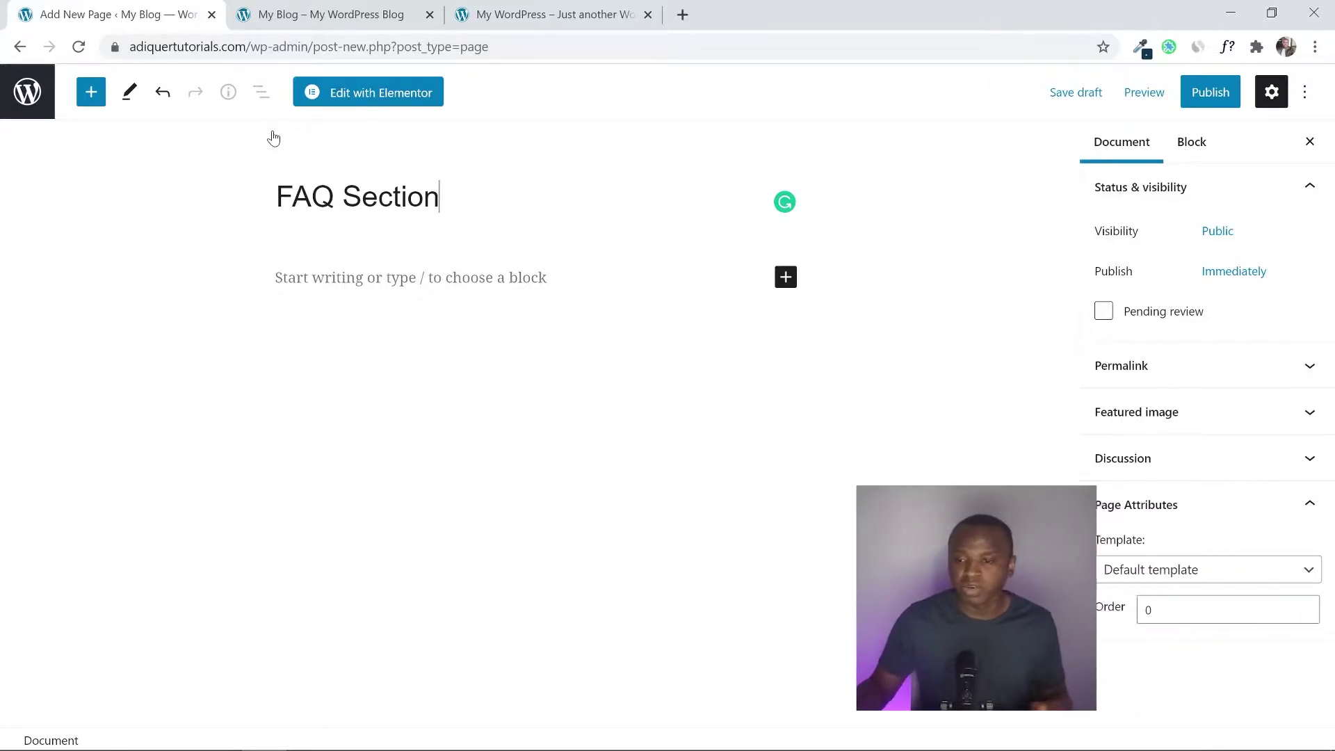
Set the page template to Elementor Full Width and publish the page
left_click(1131, 572)
left_click(1141, 626)
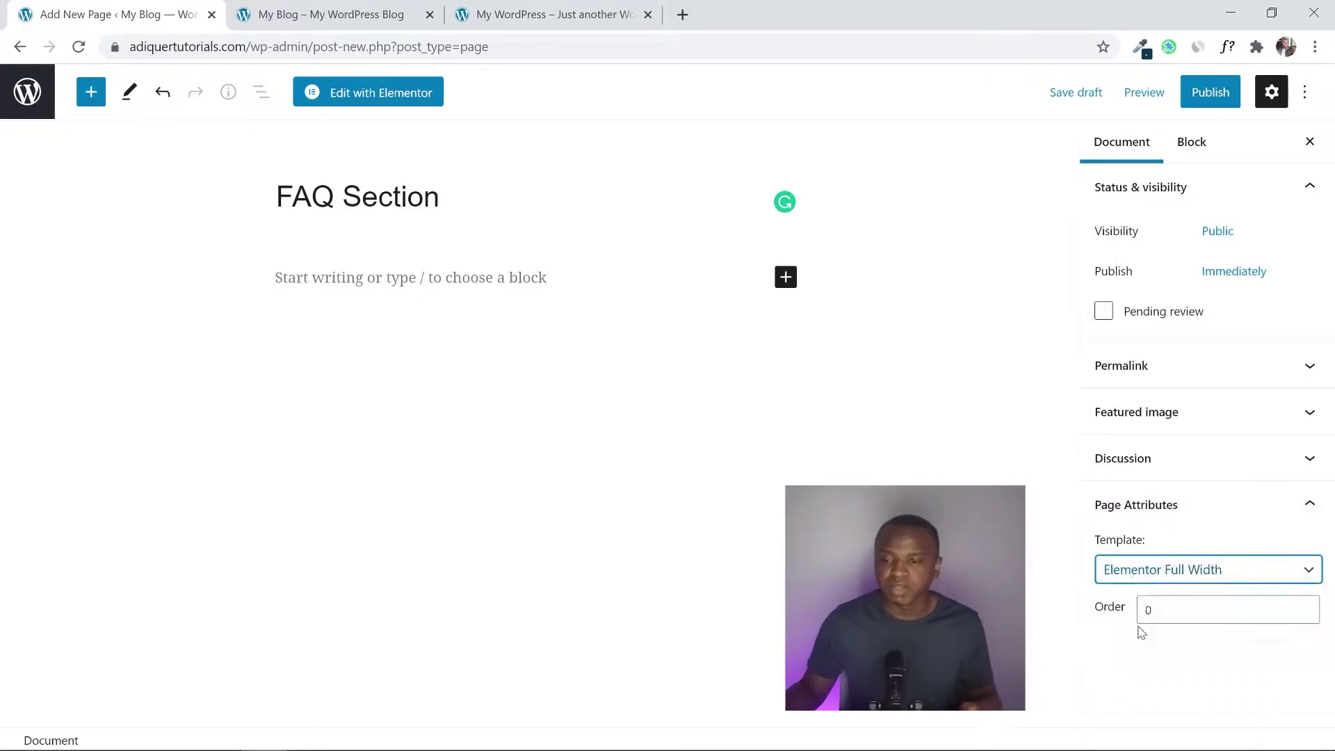
left_click(1205, 97)
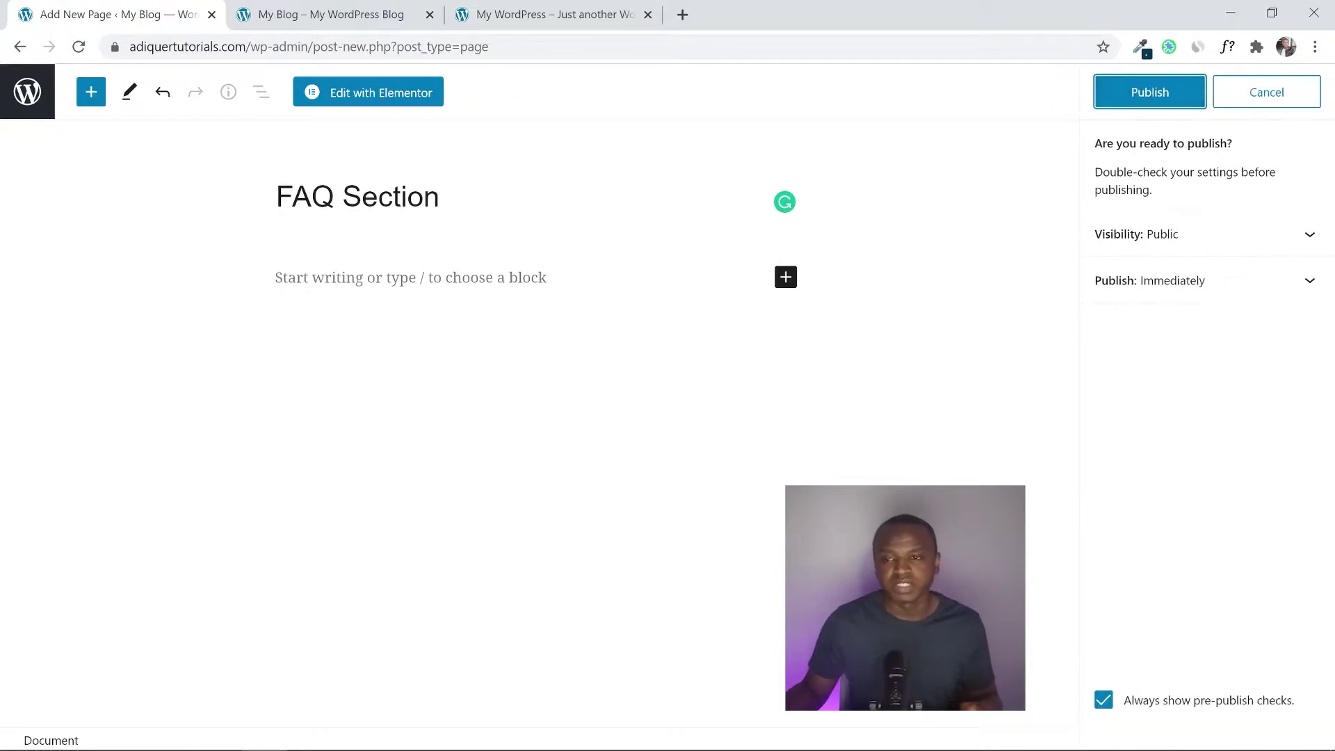
left_click(1128, 104)
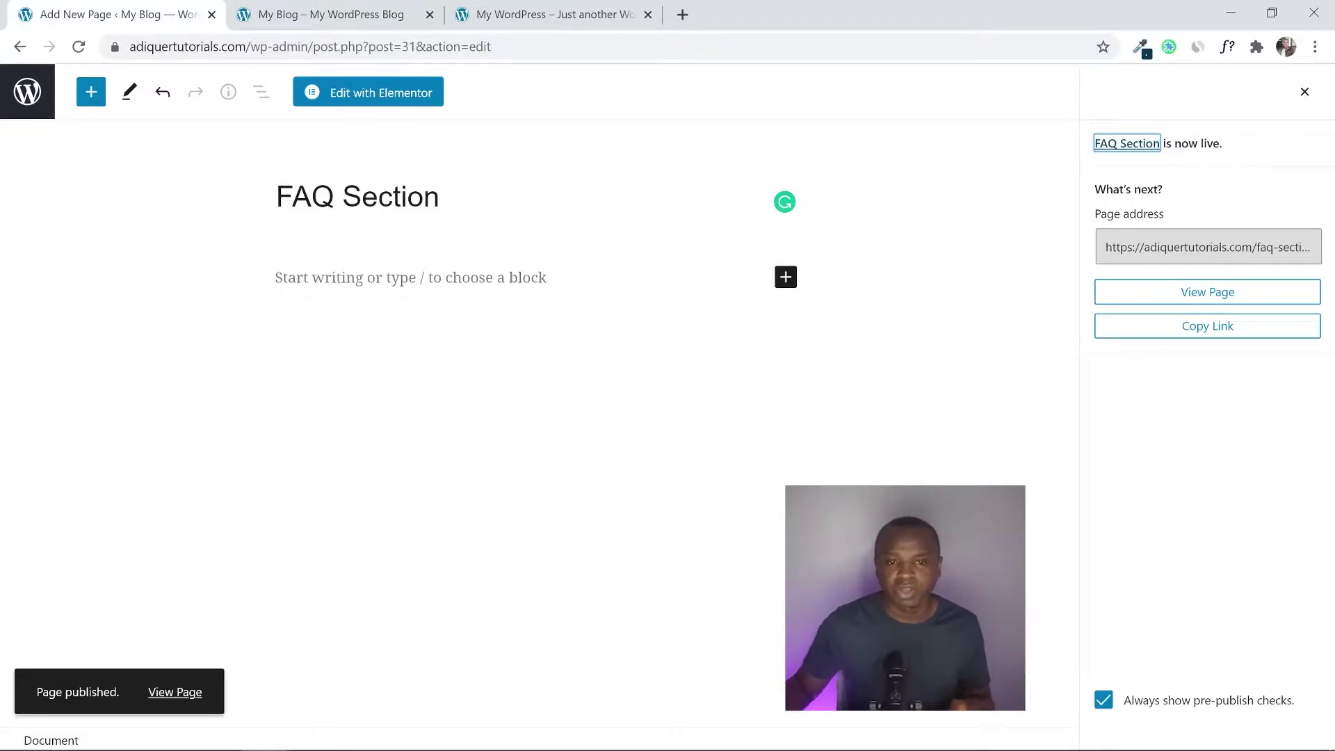
Open the FAQ Section page for editing in Elementor and add a single-column section
left_click(386, 96)
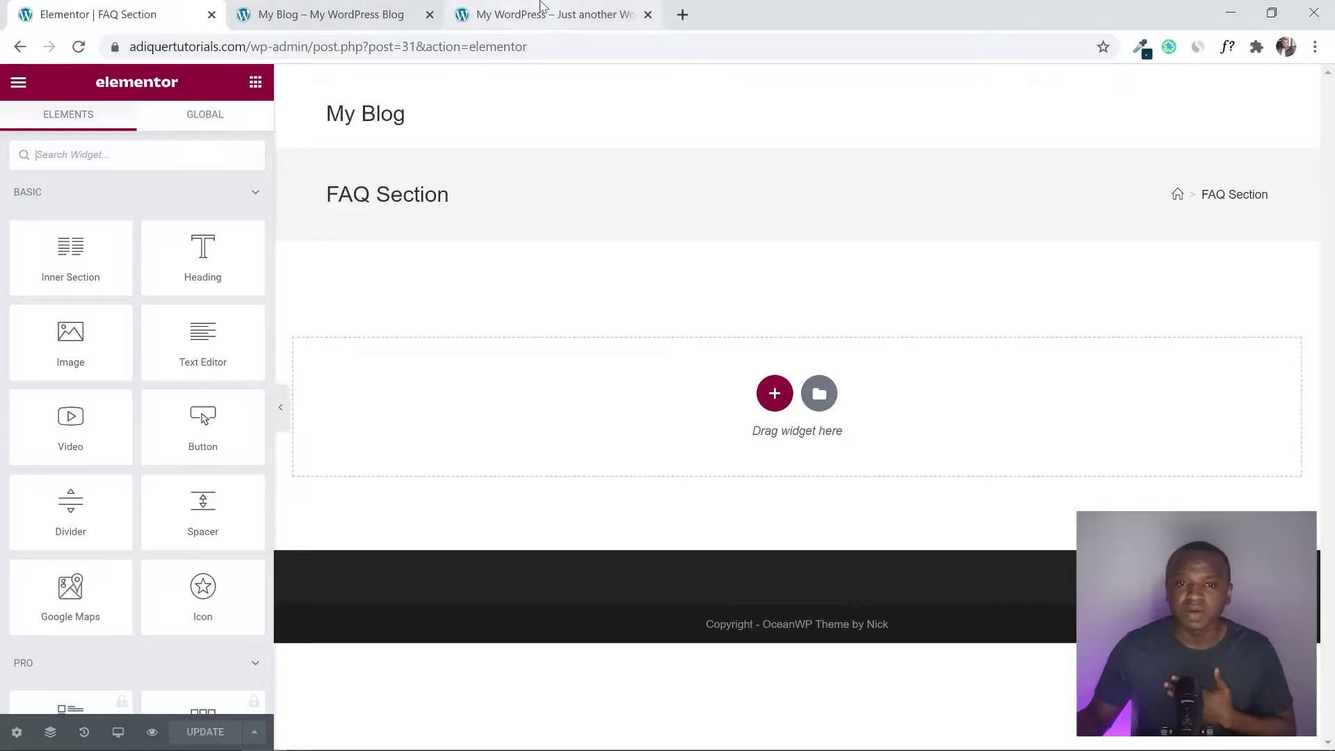
left_click(542, 4)
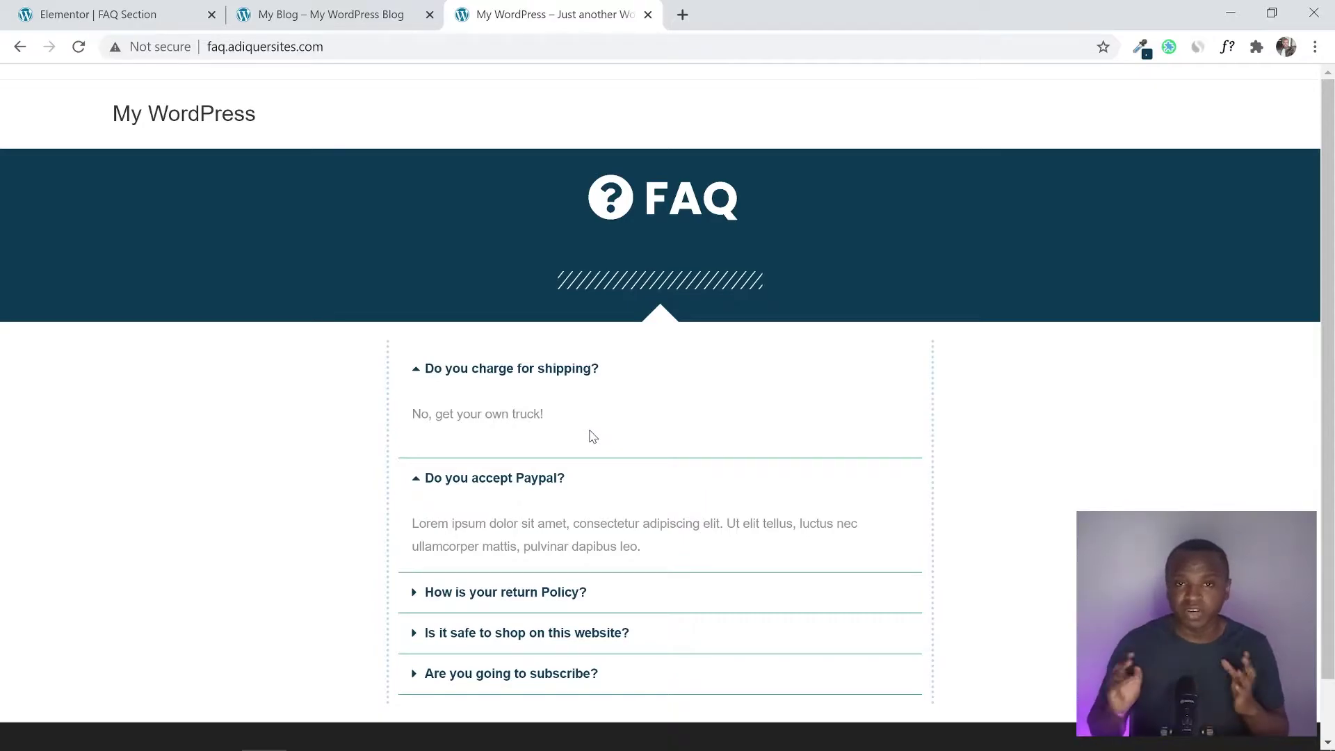
left_click(103, 10)
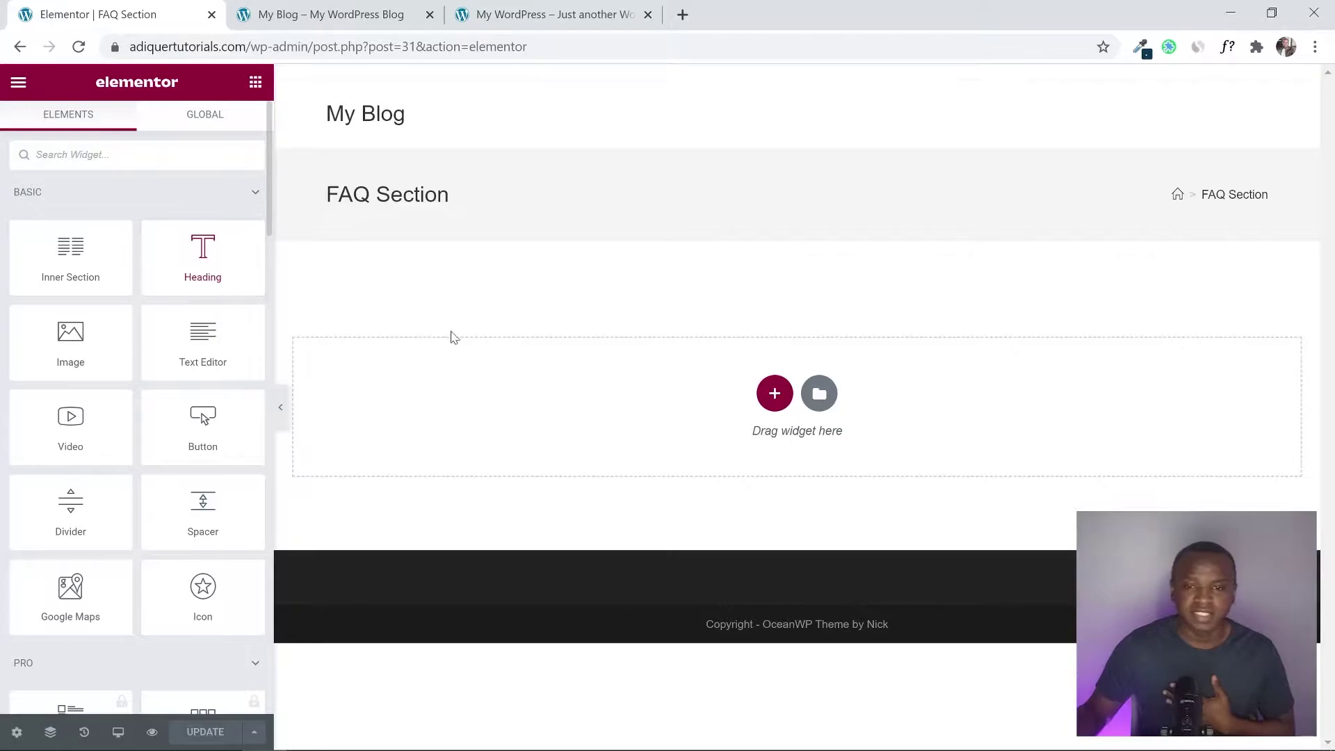
left_click(776, 394)
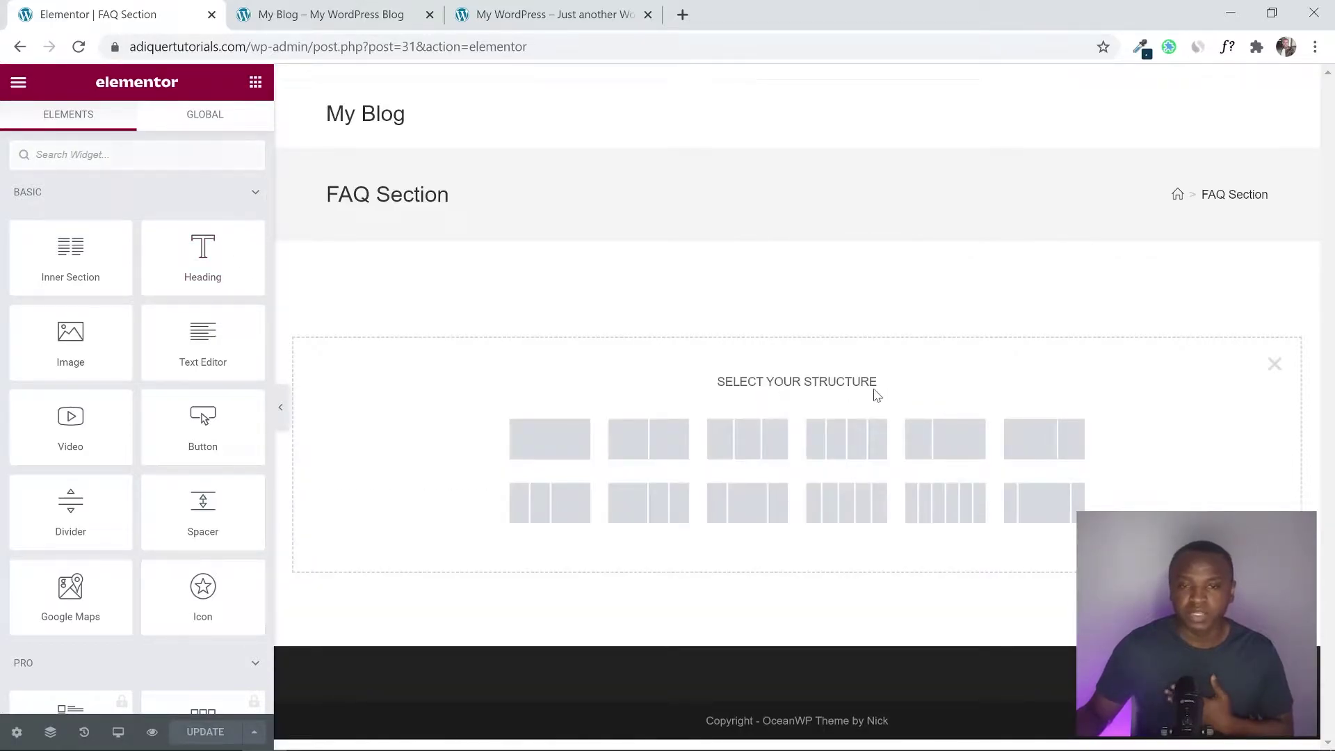
left_click(560, 438)
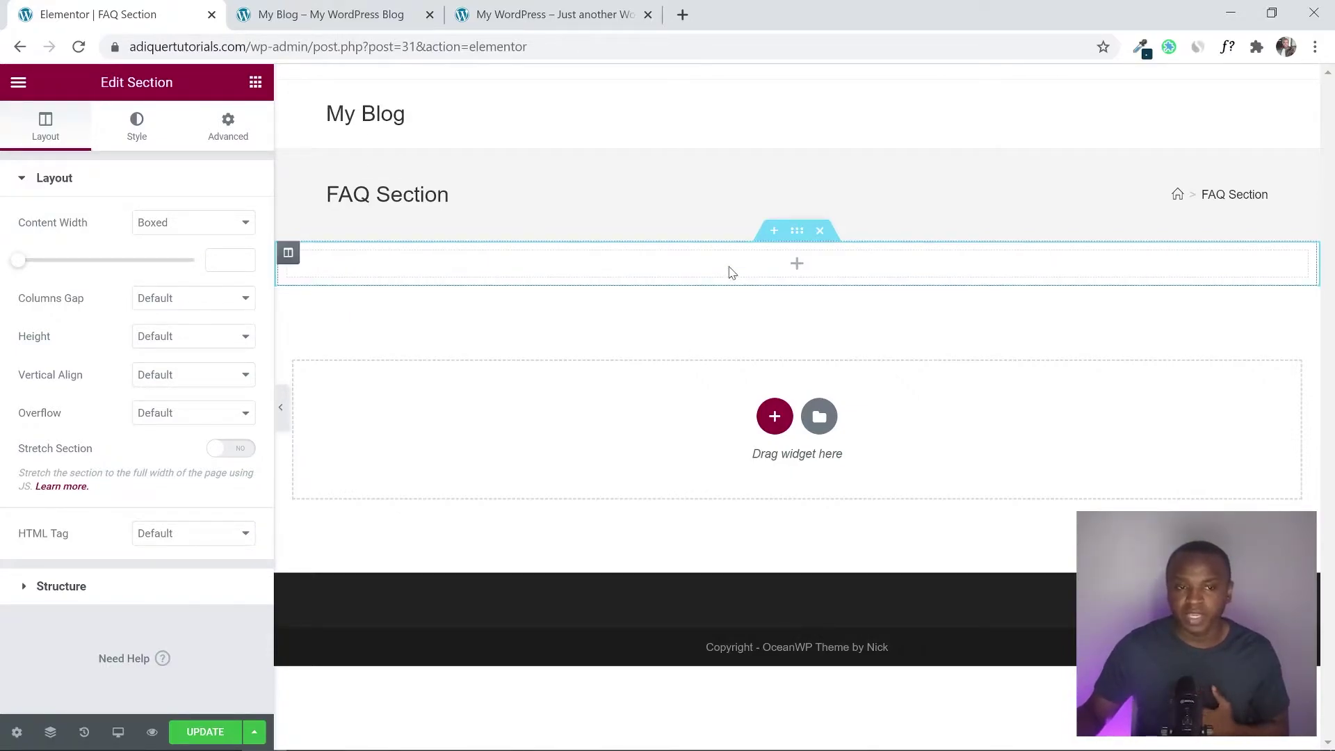
Place an Icon List widget in the new section and delete List Item #2 and List Item #3
left_click(255, 83)
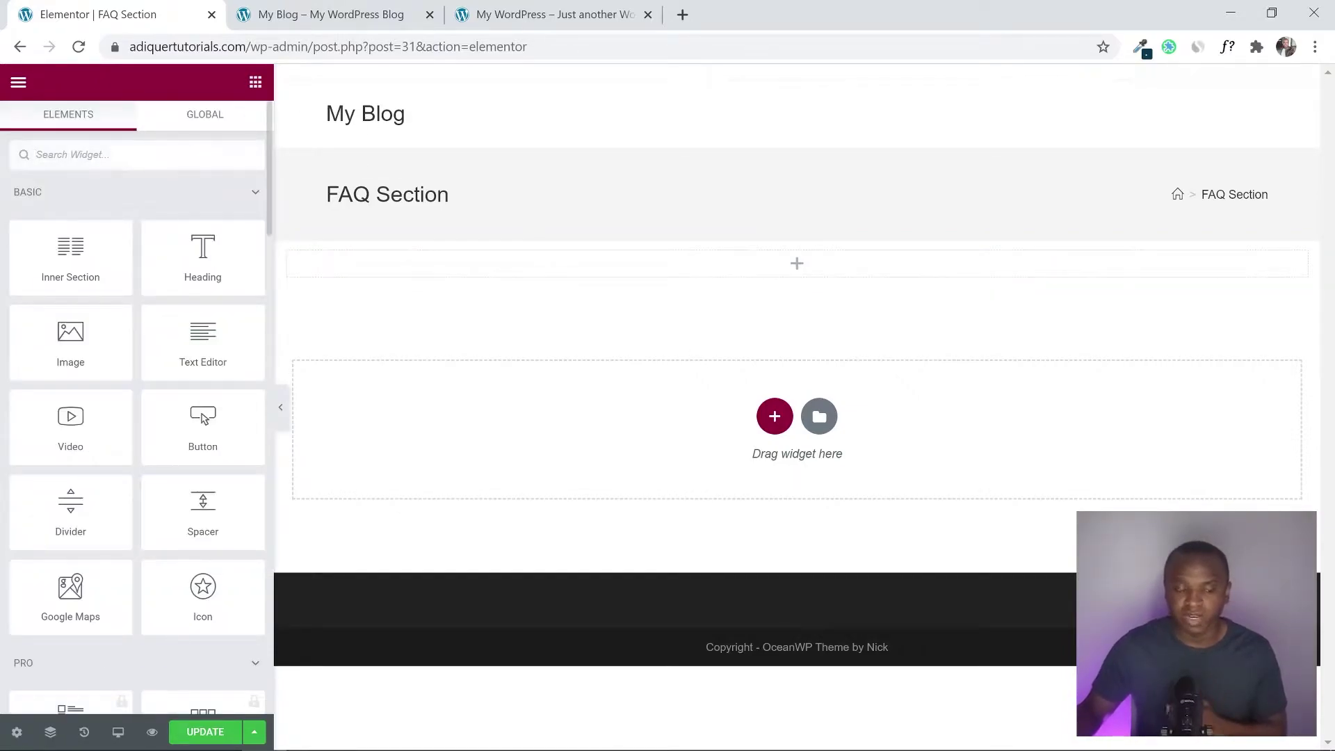
type("icon")
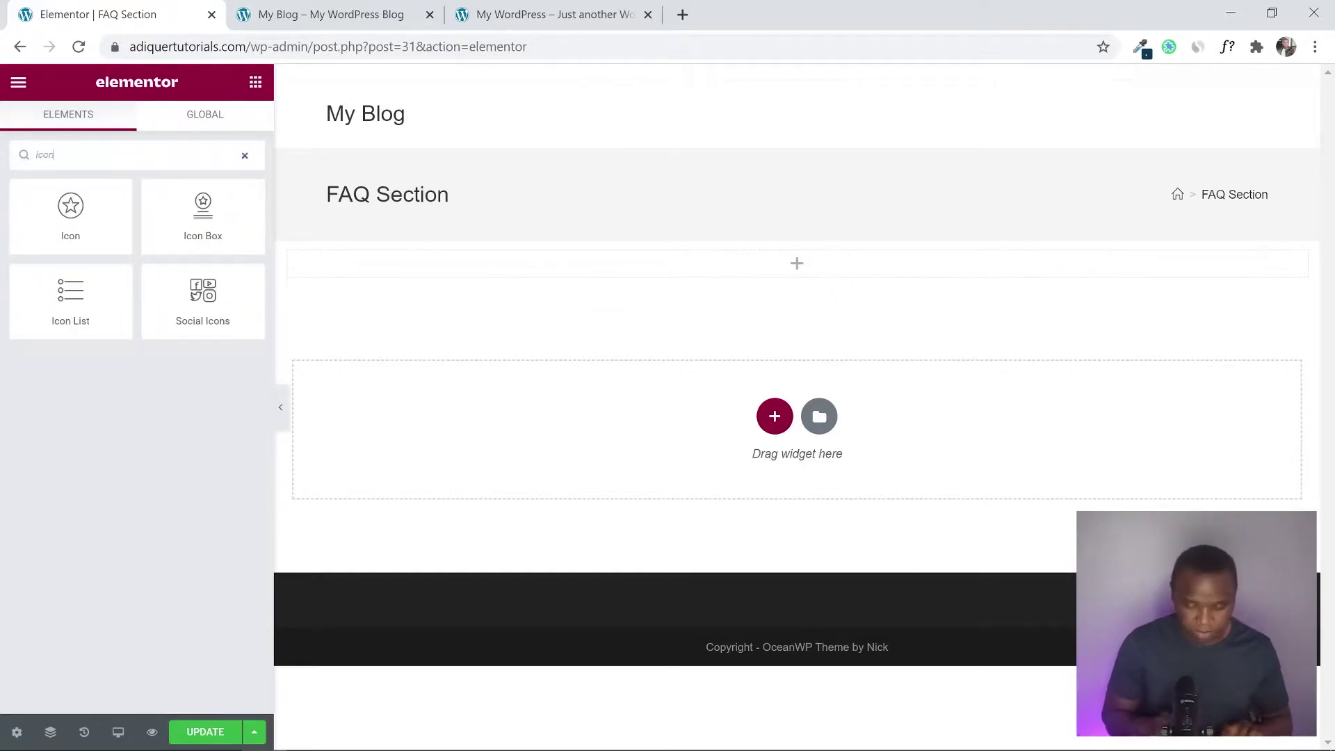
left_click_drag(70, 295, 736, 265)
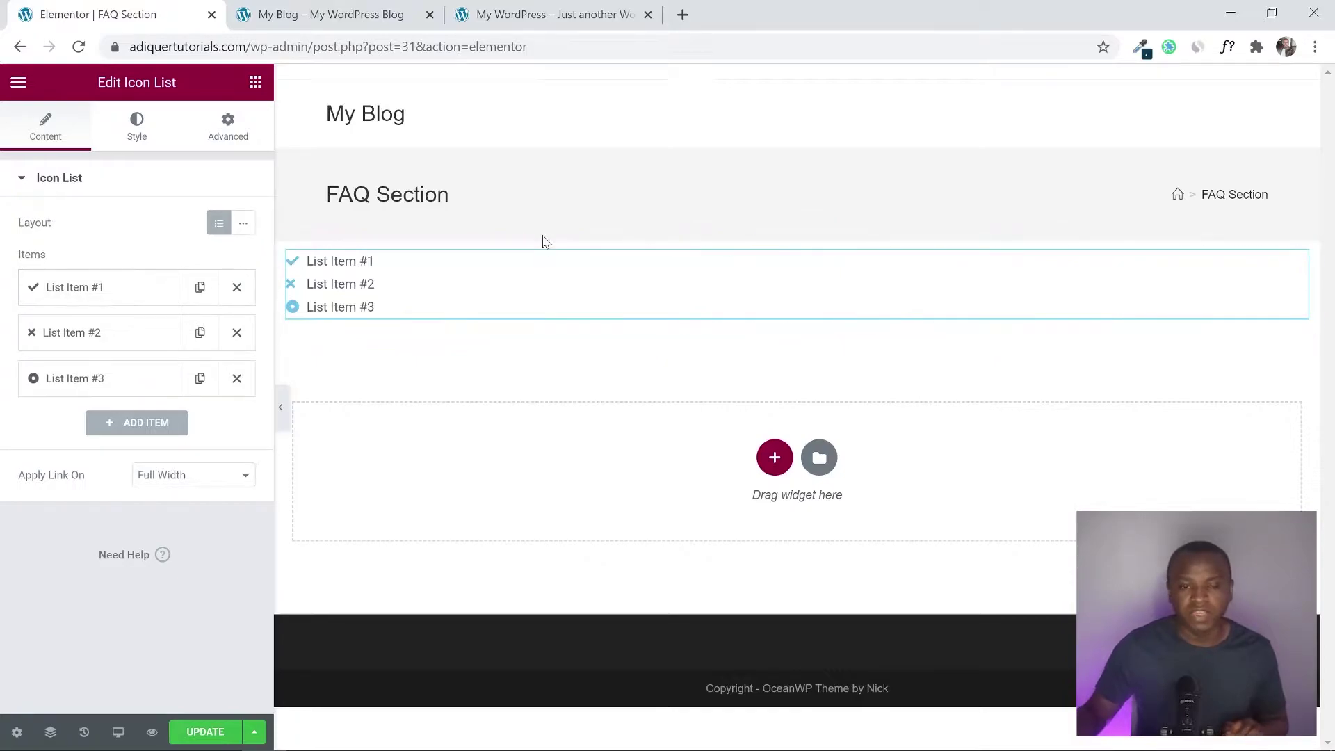
left_click(237, 378)
left_click(237, 333)
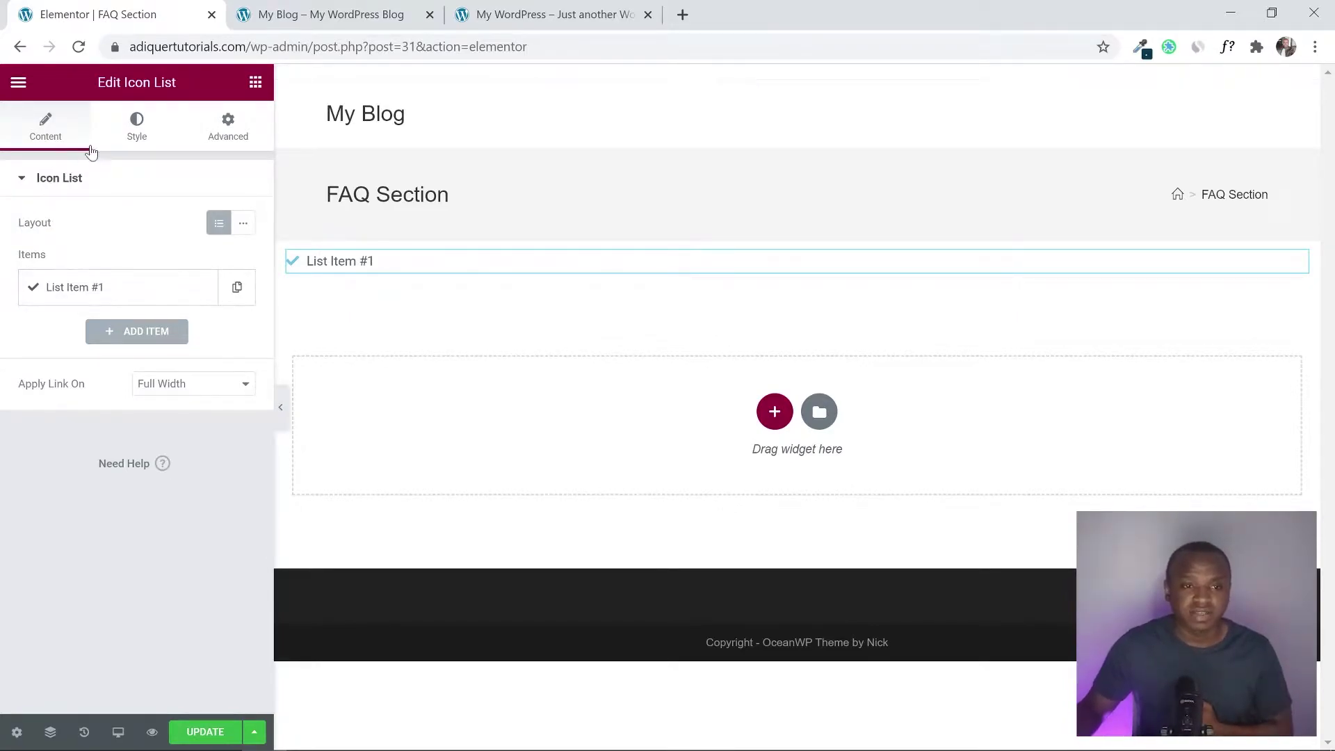
Align the icon list to the center and set its icon size to 50
left_click(128, 137)
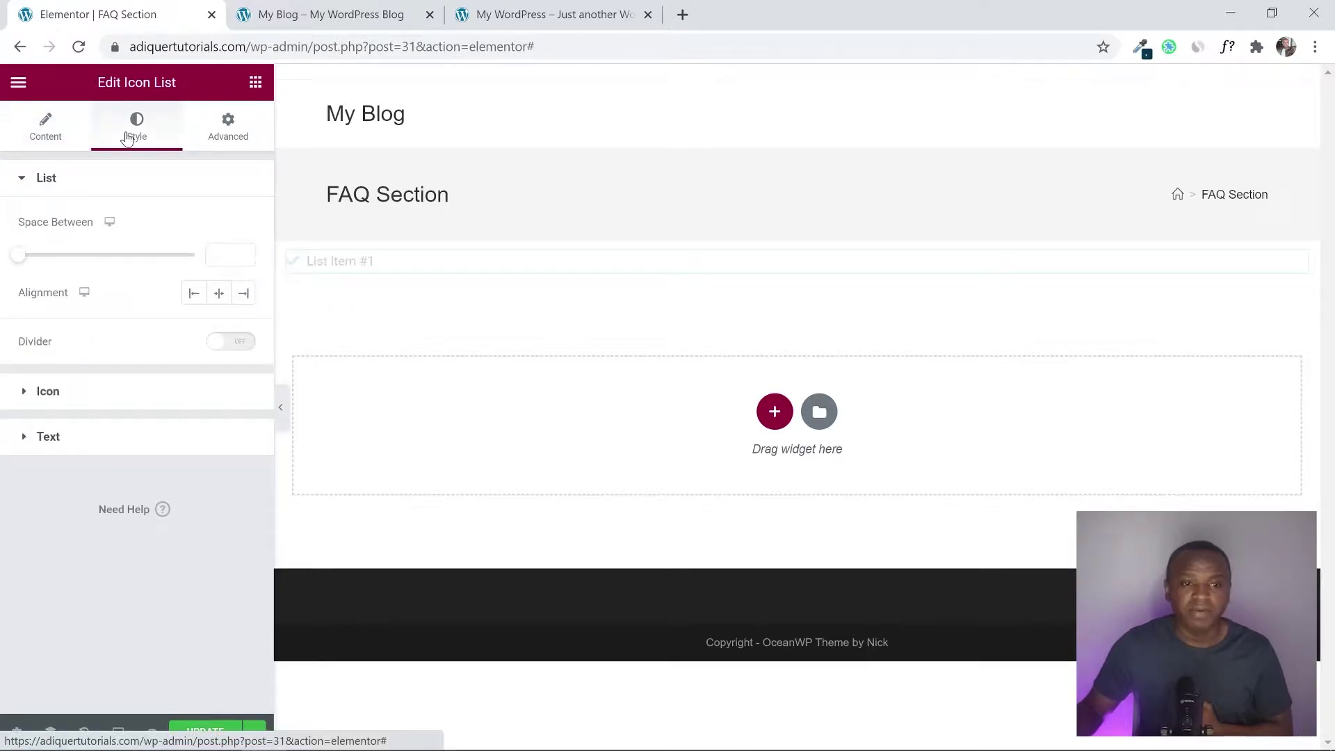
left_click(219, 294)
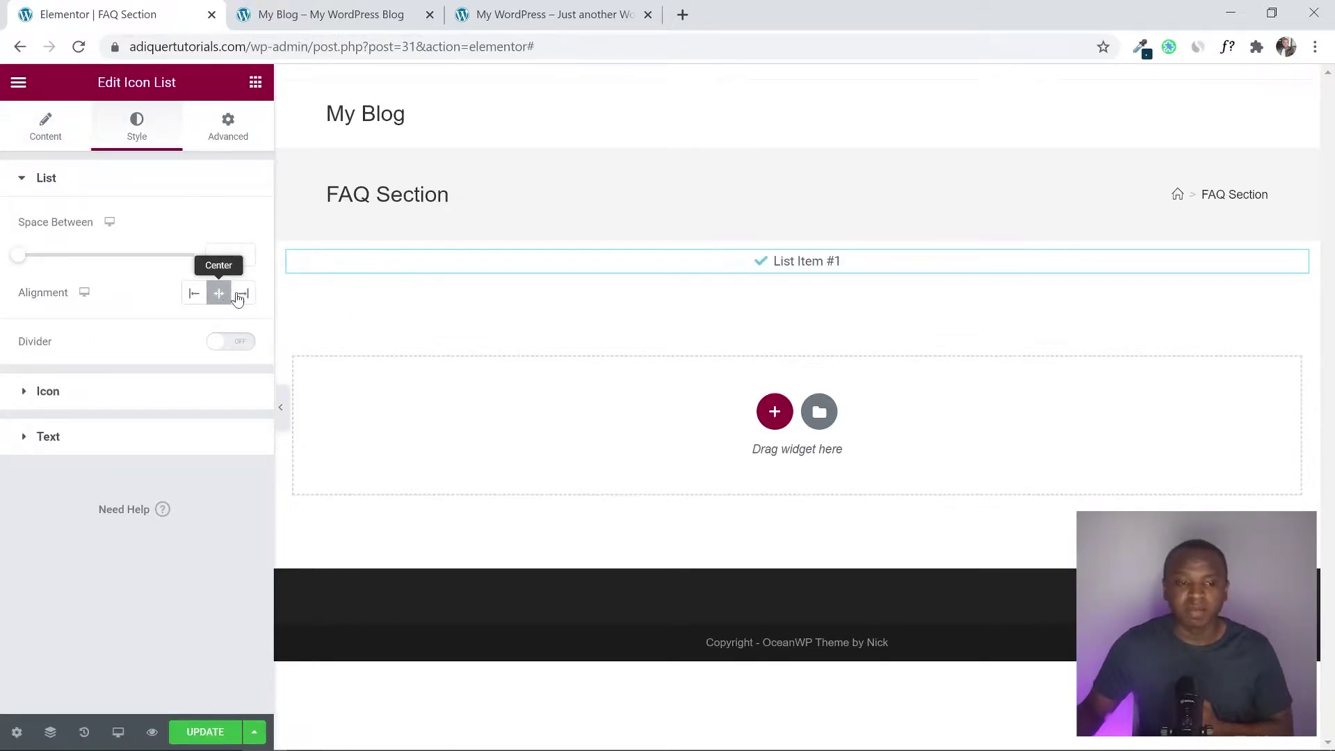
left_click(24, 394)
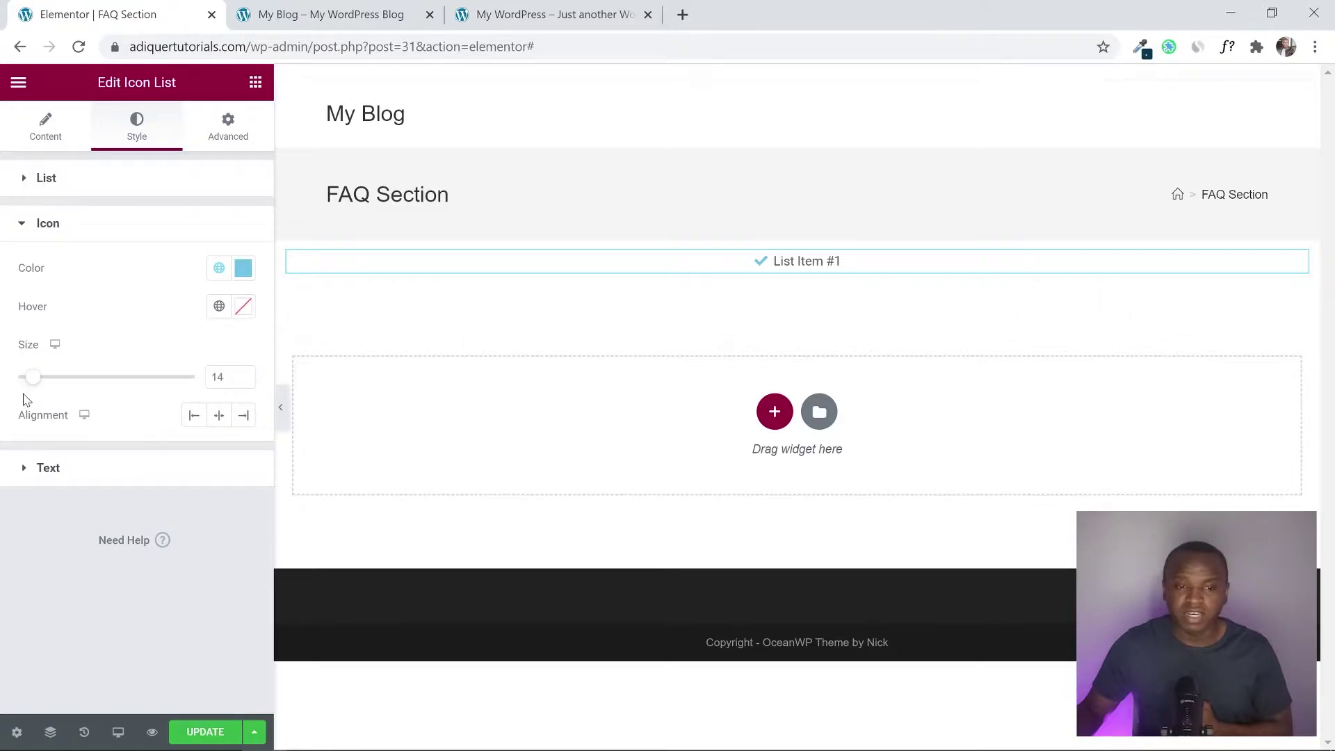
double_click(218, 376)
type("50")
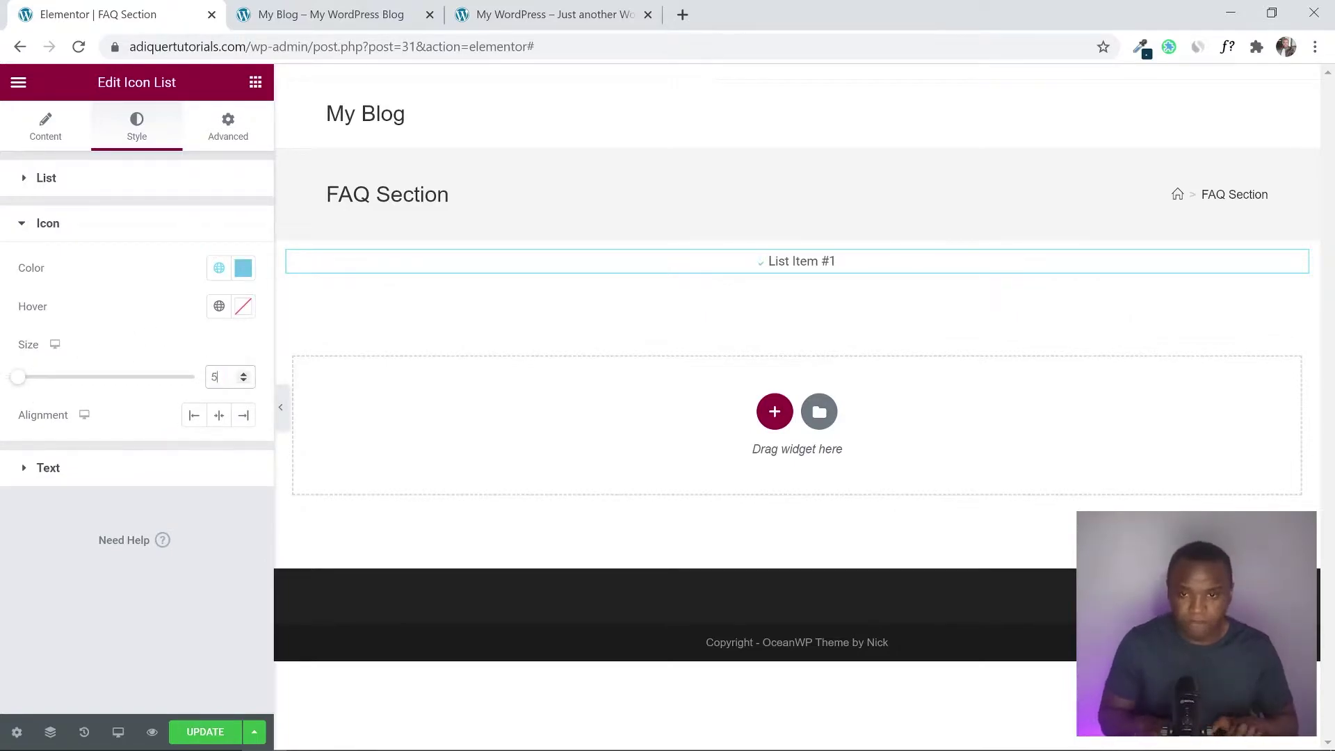
Set the icon list's text indent to 50 and its typography size to 50 px
left_click(145, 471)
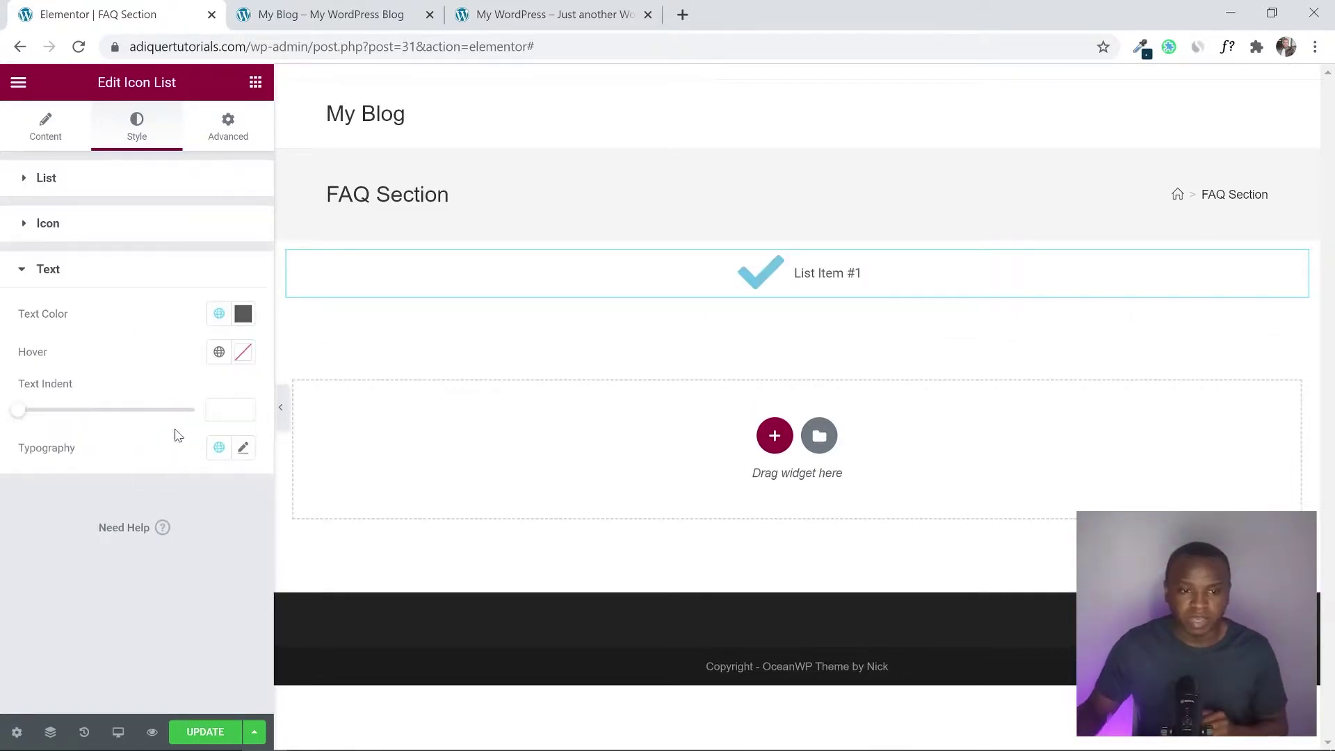
left_click(222, 410)
type("50")
left_click(242, 448)
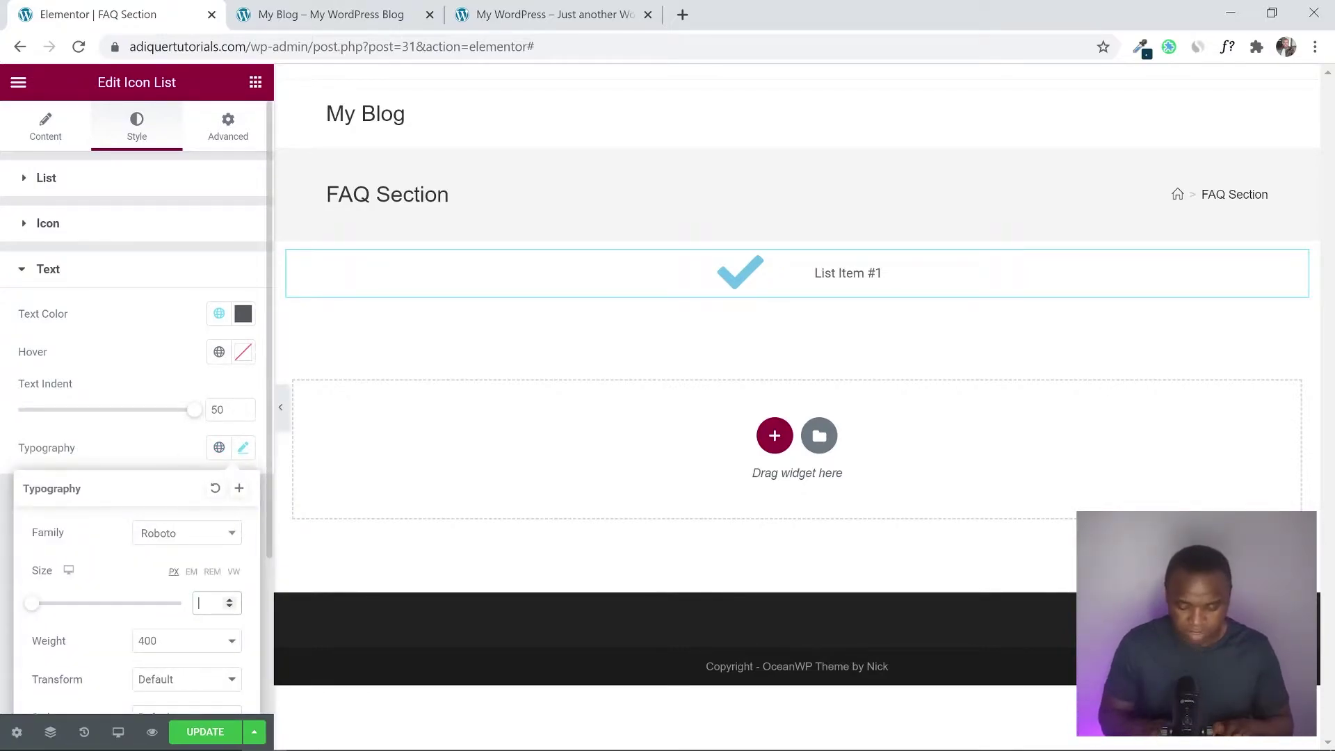
type("50")
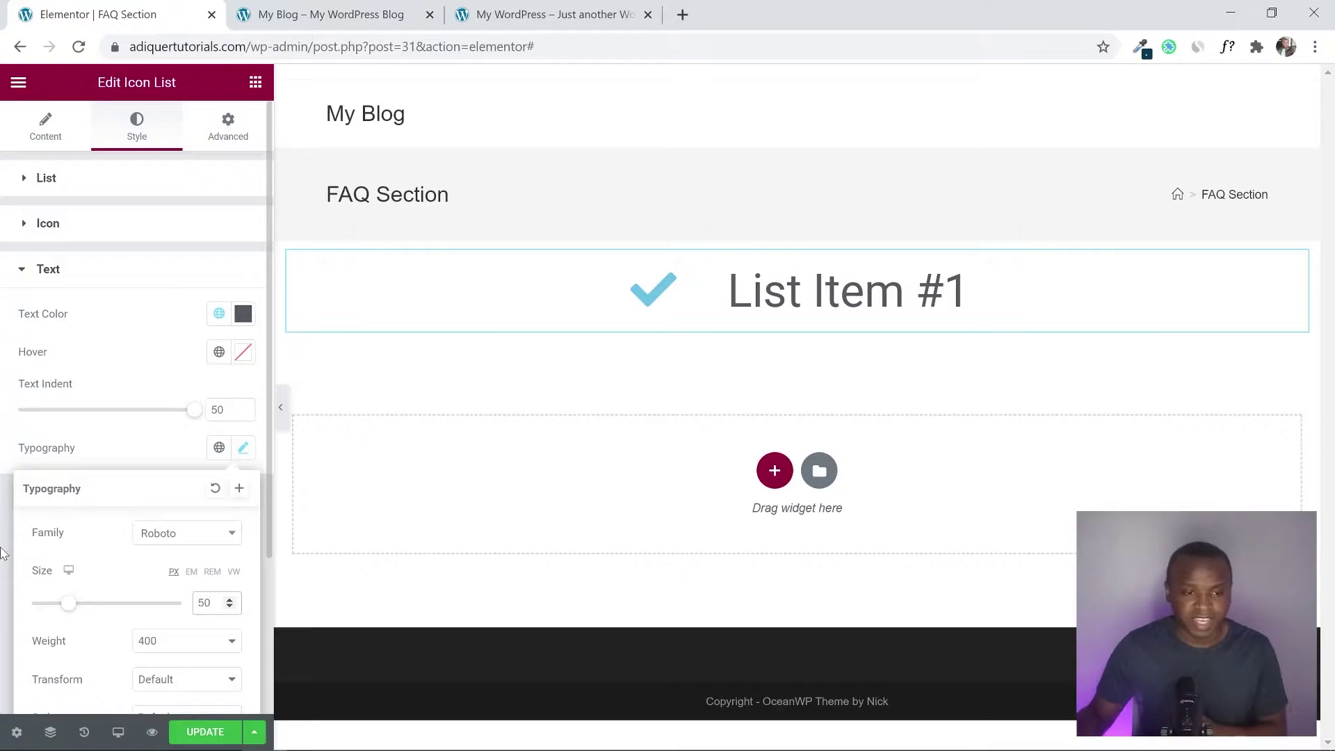
left_click(2, 481)
left_click(47, 181)
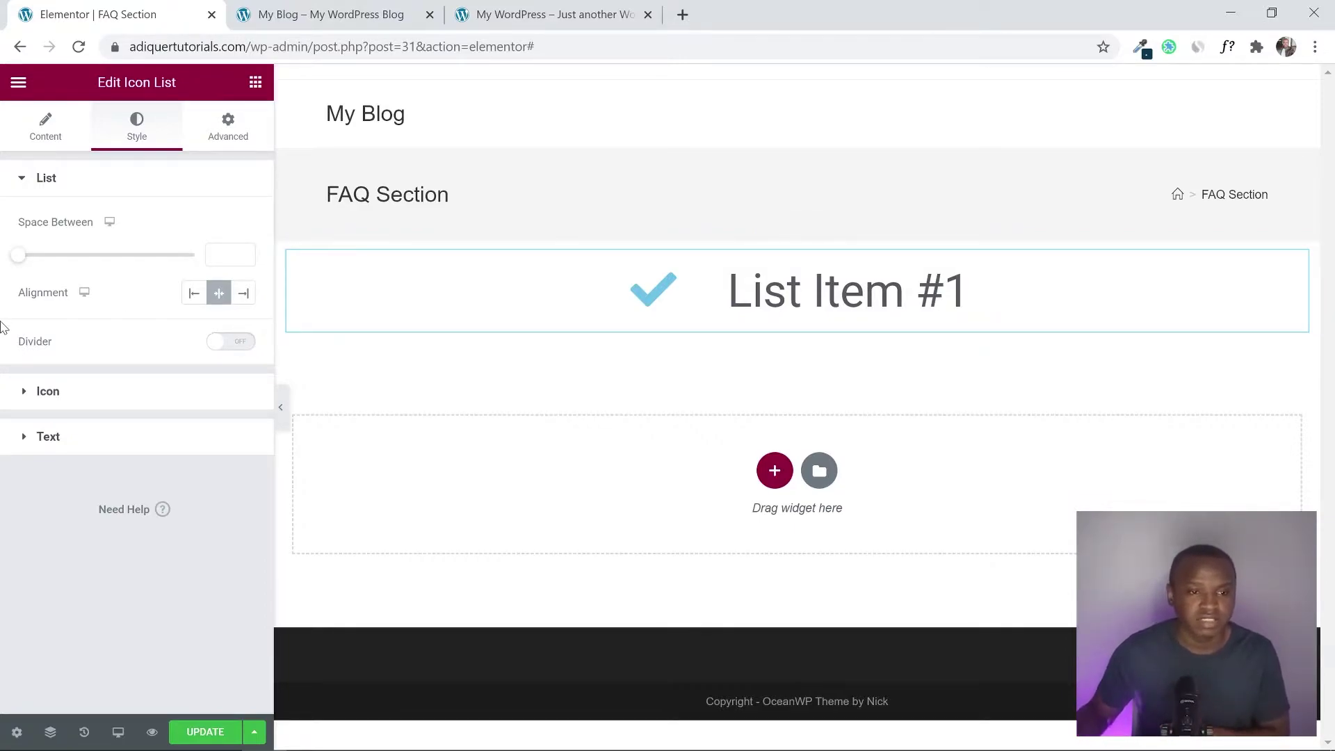
Change the text of the icon list's List Item #1 to FAQ
left_click(38, 143)
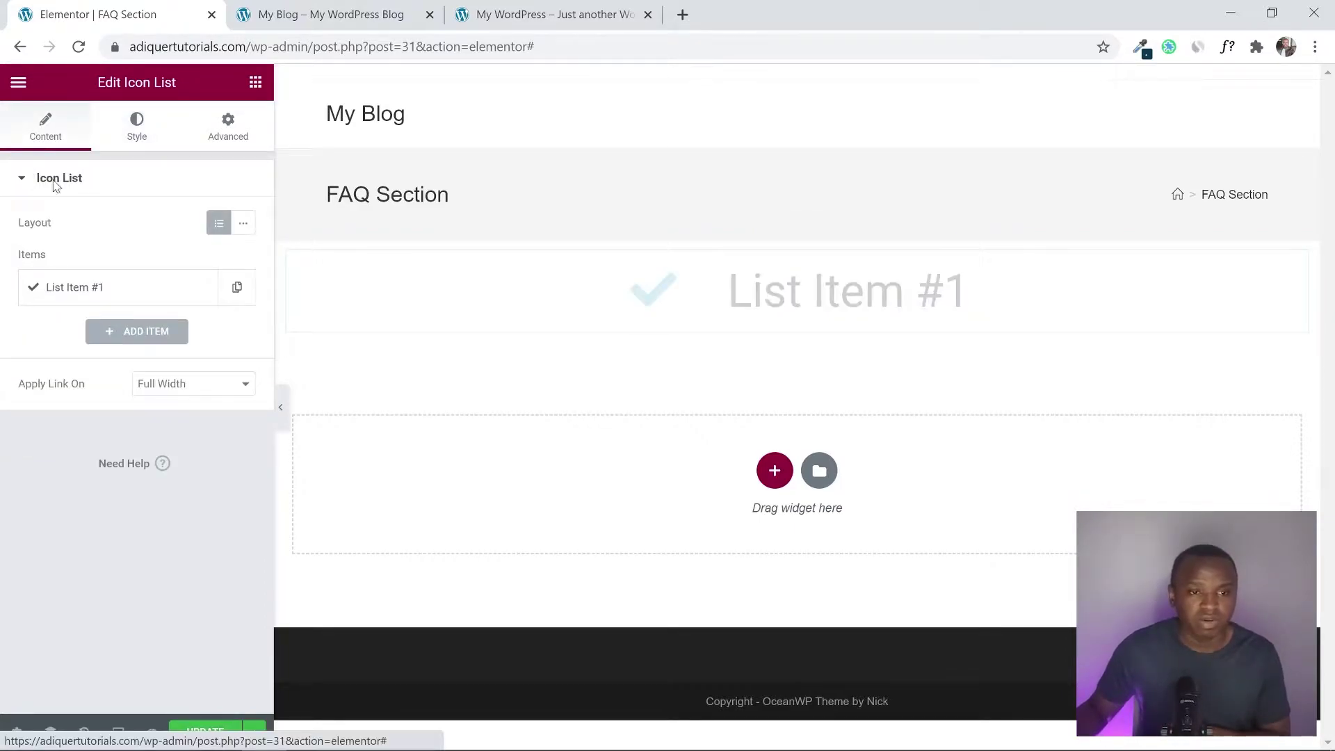
left_click(103, 285)
left_click_drag(117, 346, 16, 363)
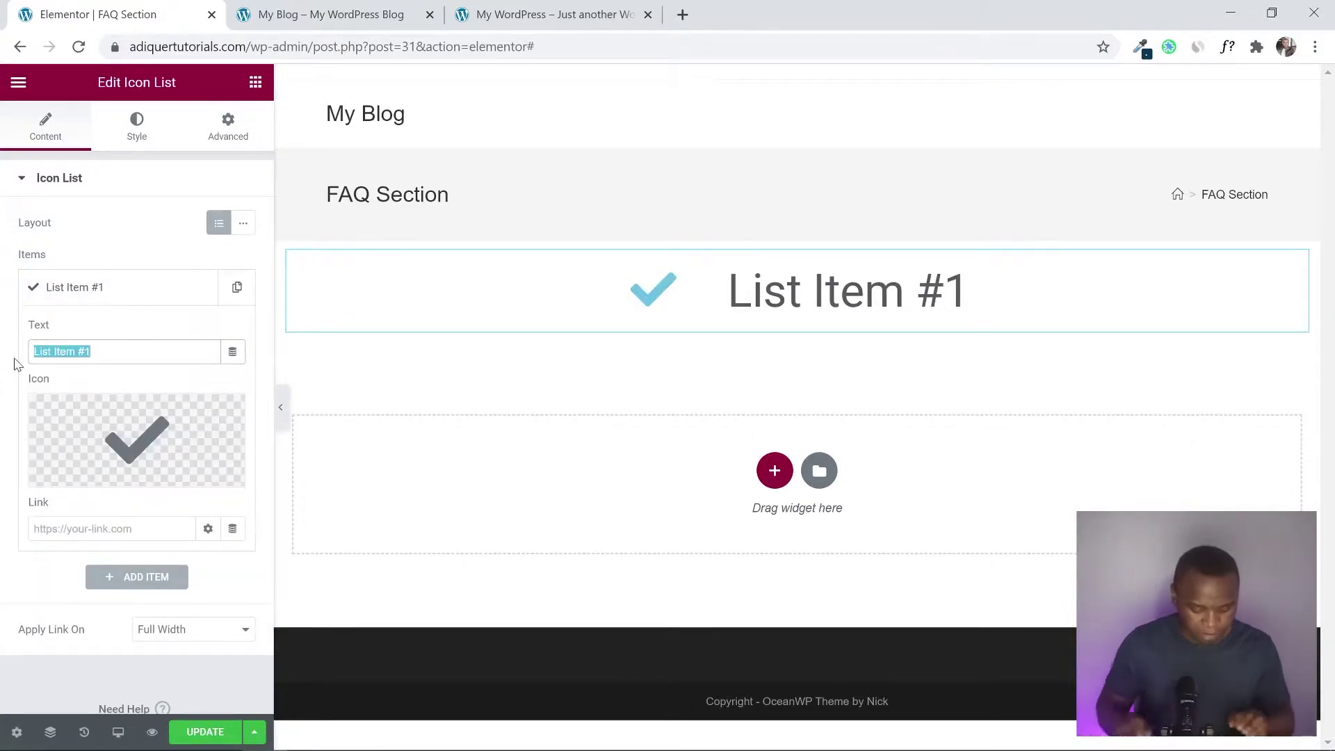
type("FAQ")
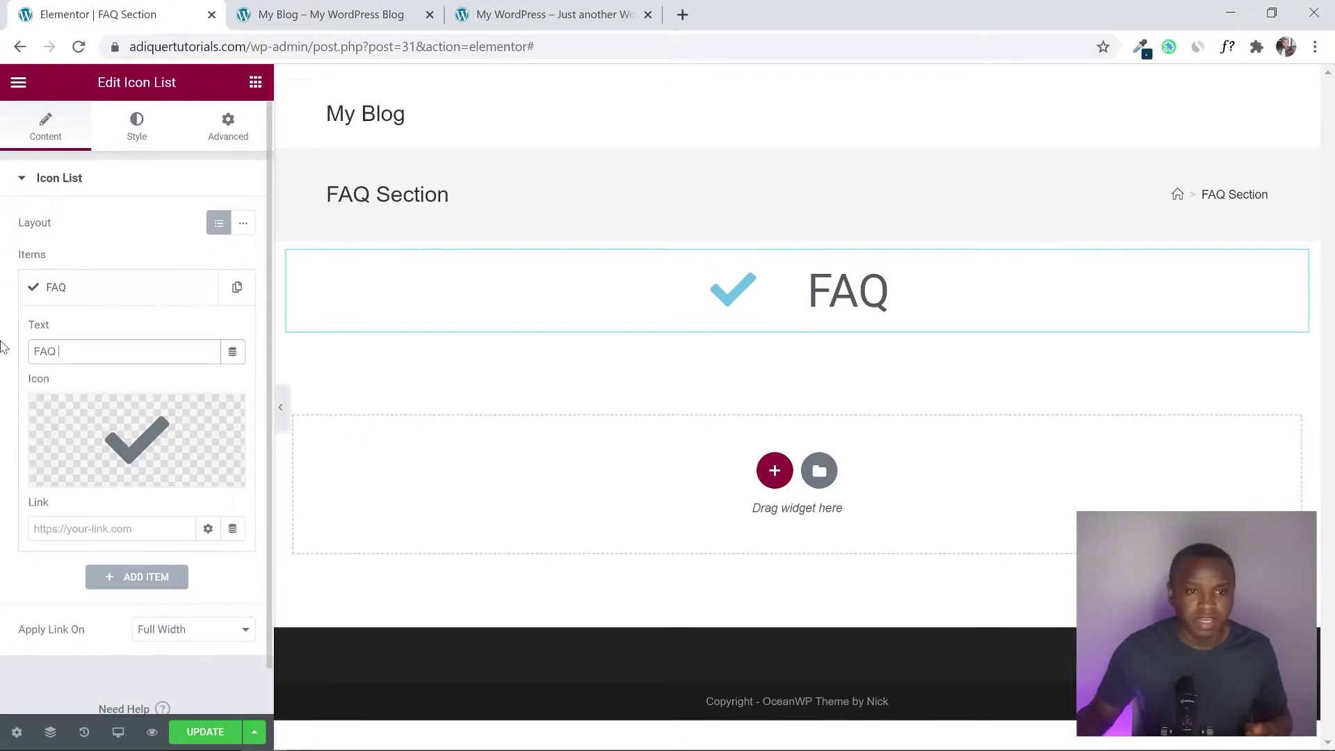
Set the typography weight of the FAQ icon list text to 700
left_click(137, 127)
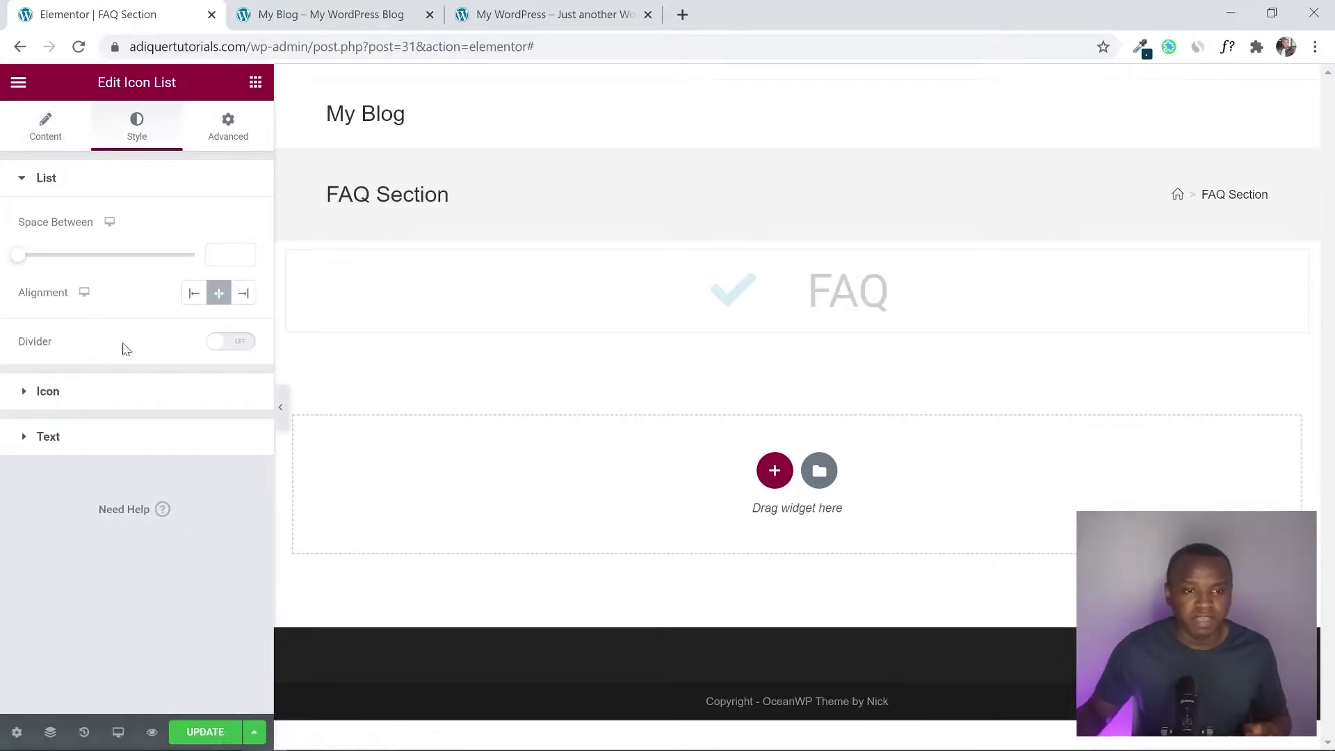
left_click(43, 438)
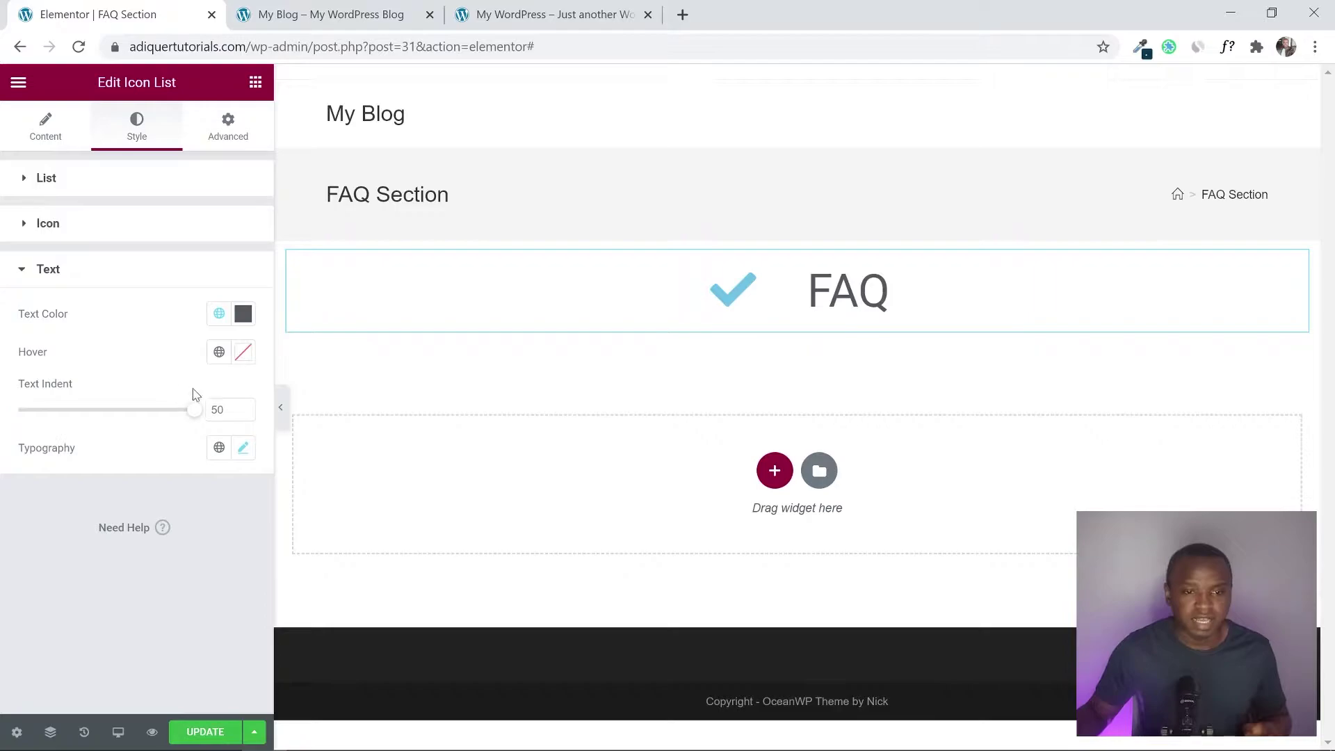
left_click(244, 450)
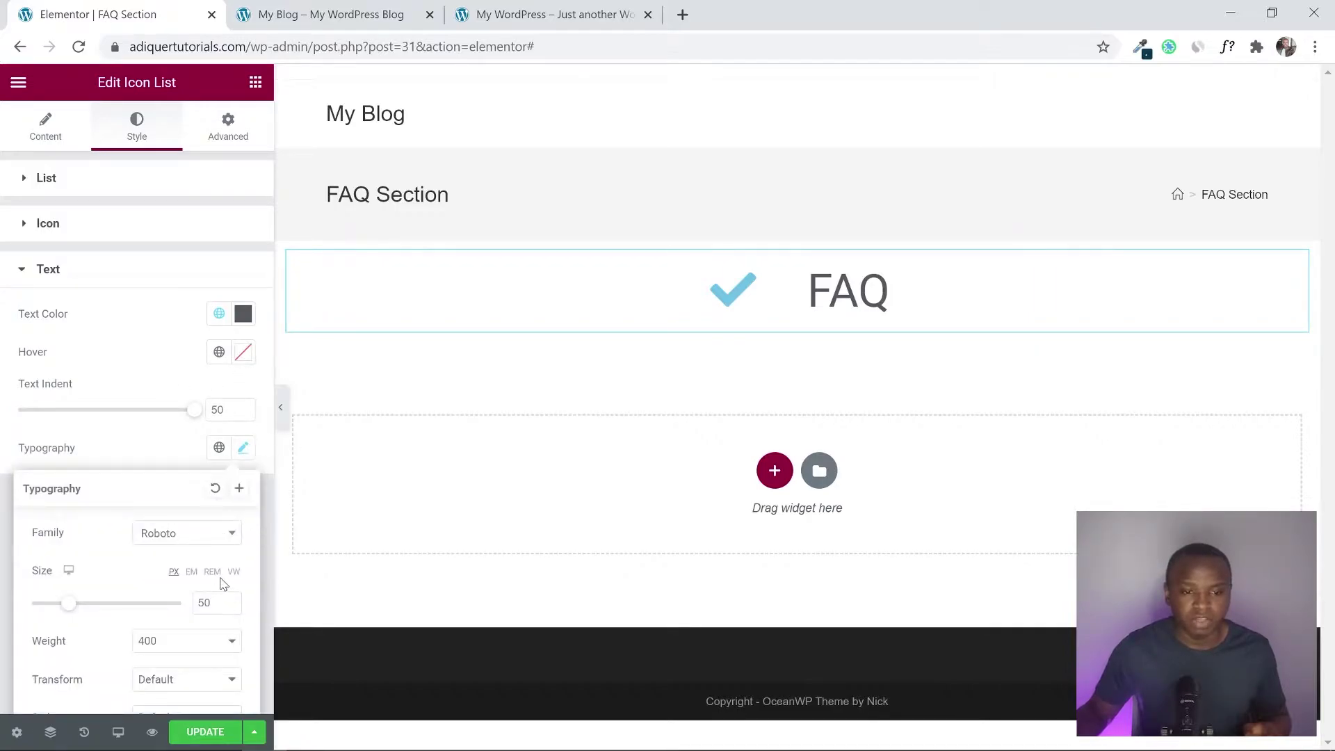
left_click(174, 632)
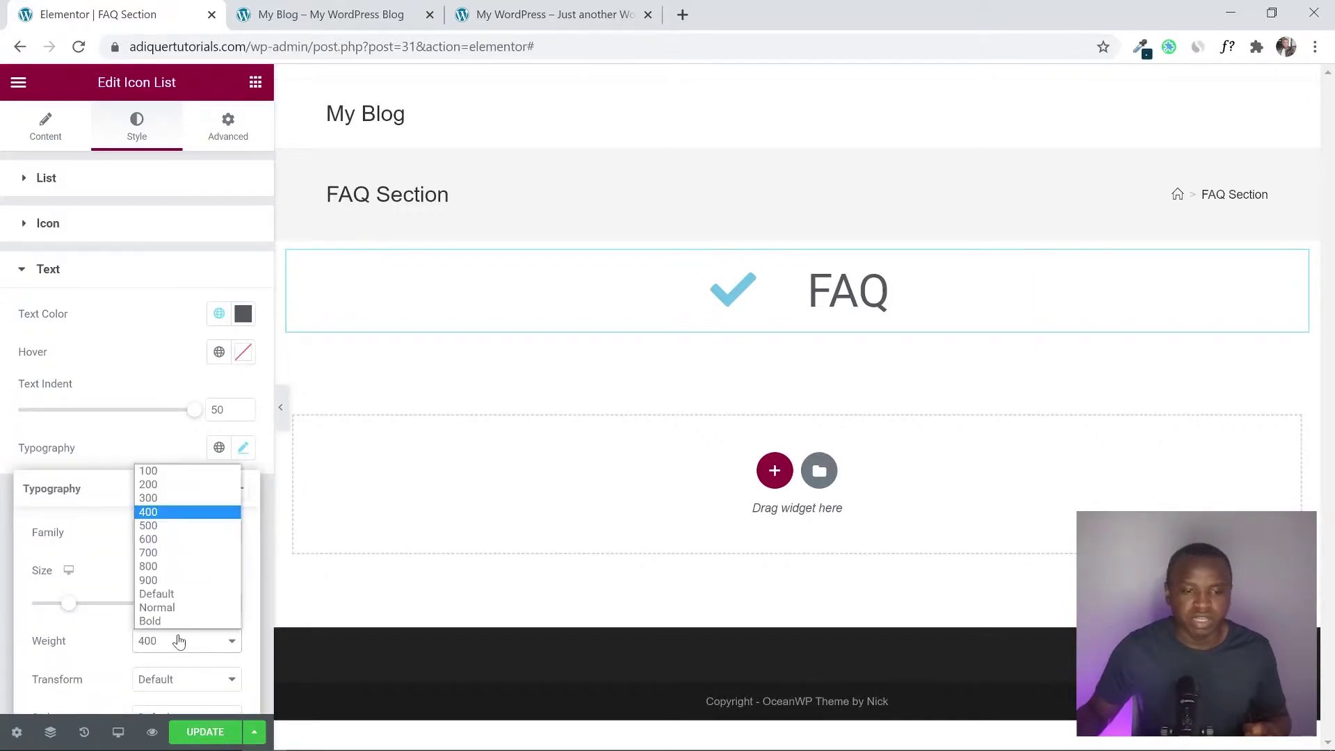
left_click(181, 564)
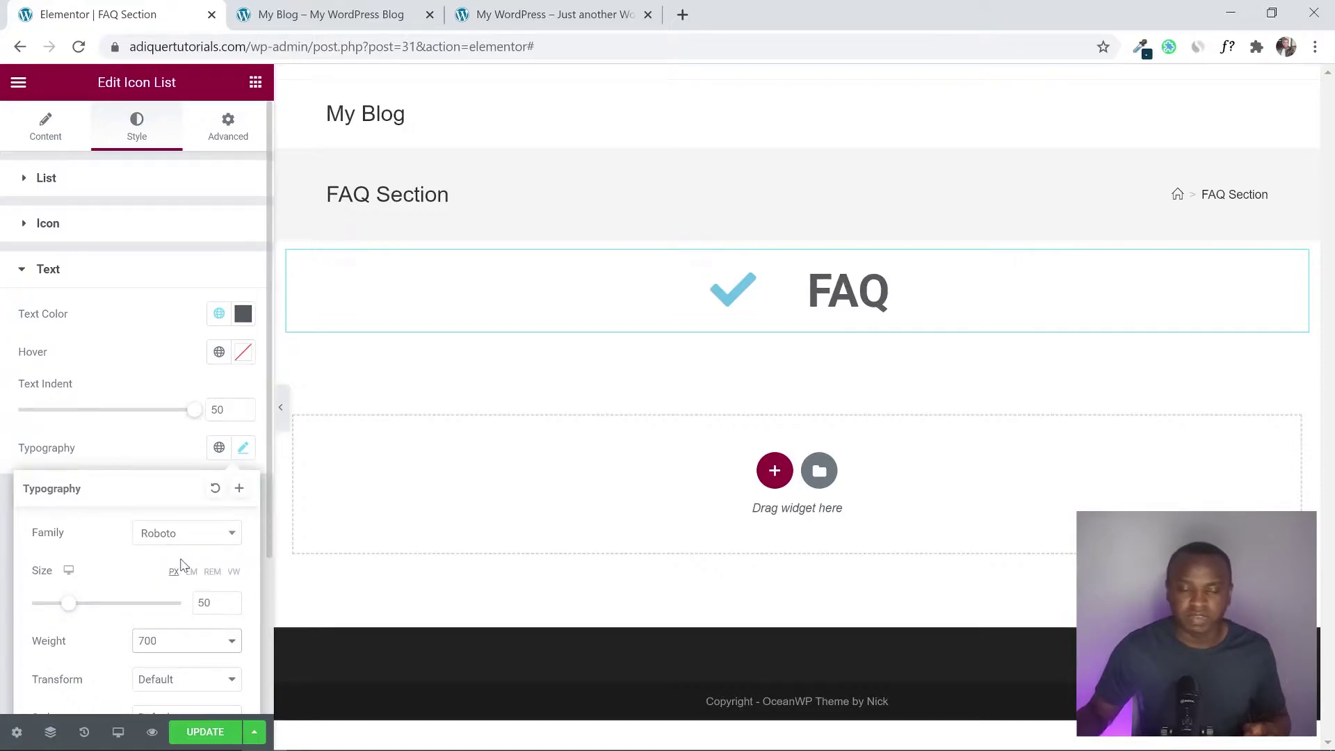
Replace the FAQ item's check icon with the solid question circle, searching the icon library for QUESTION
left_click(42, 137)
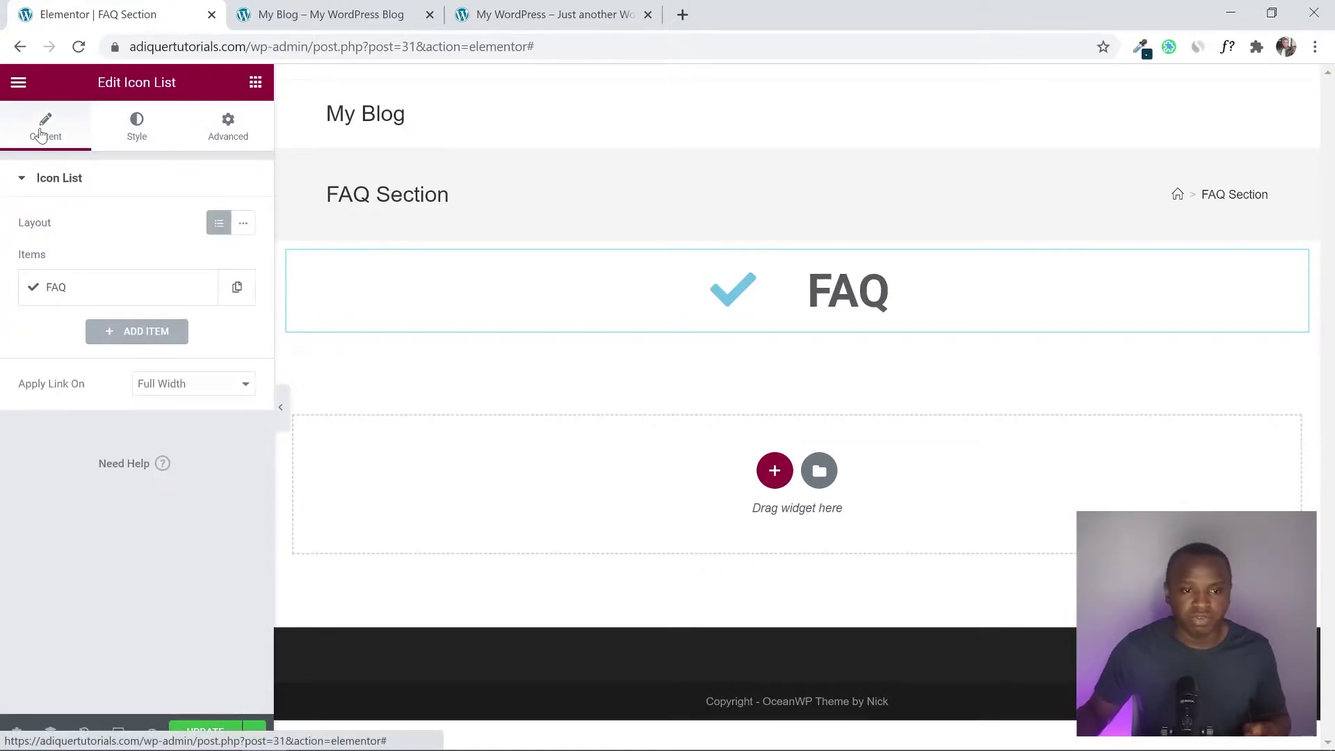
left_click(86, 298)
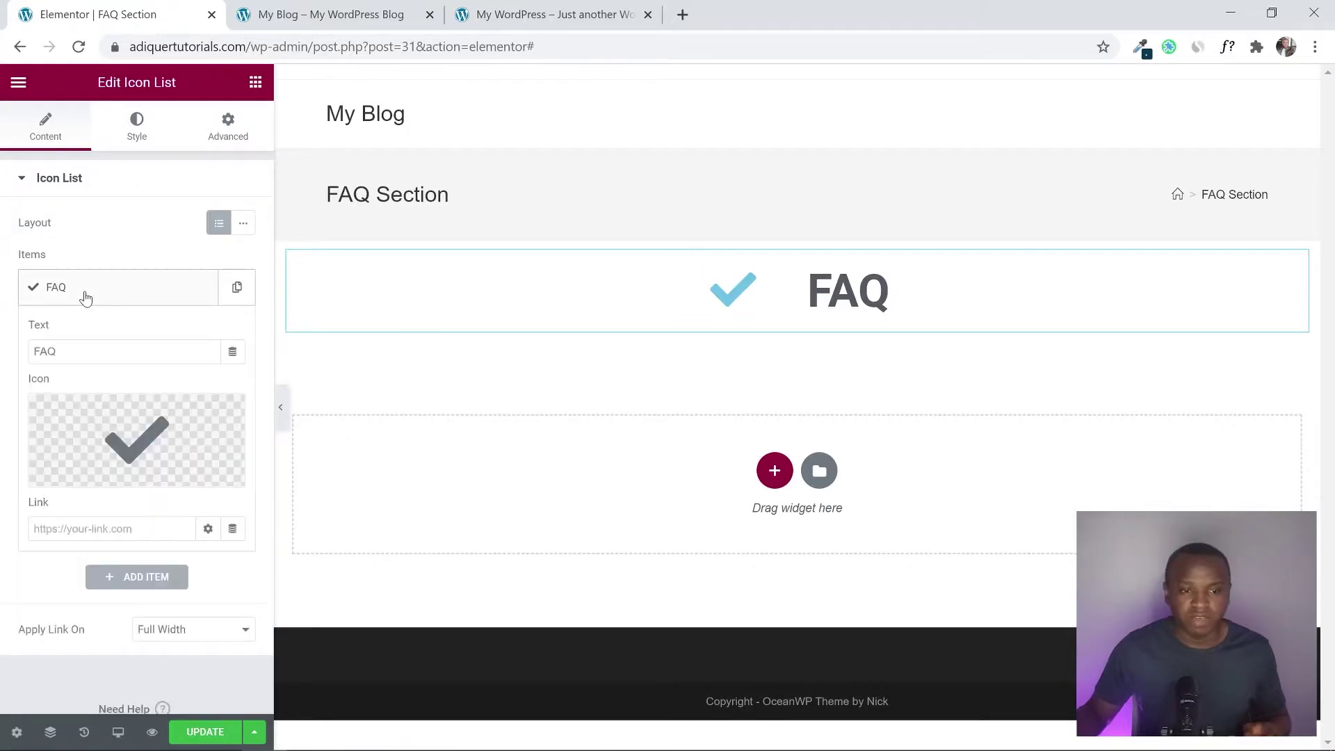
left_click(122, 448)
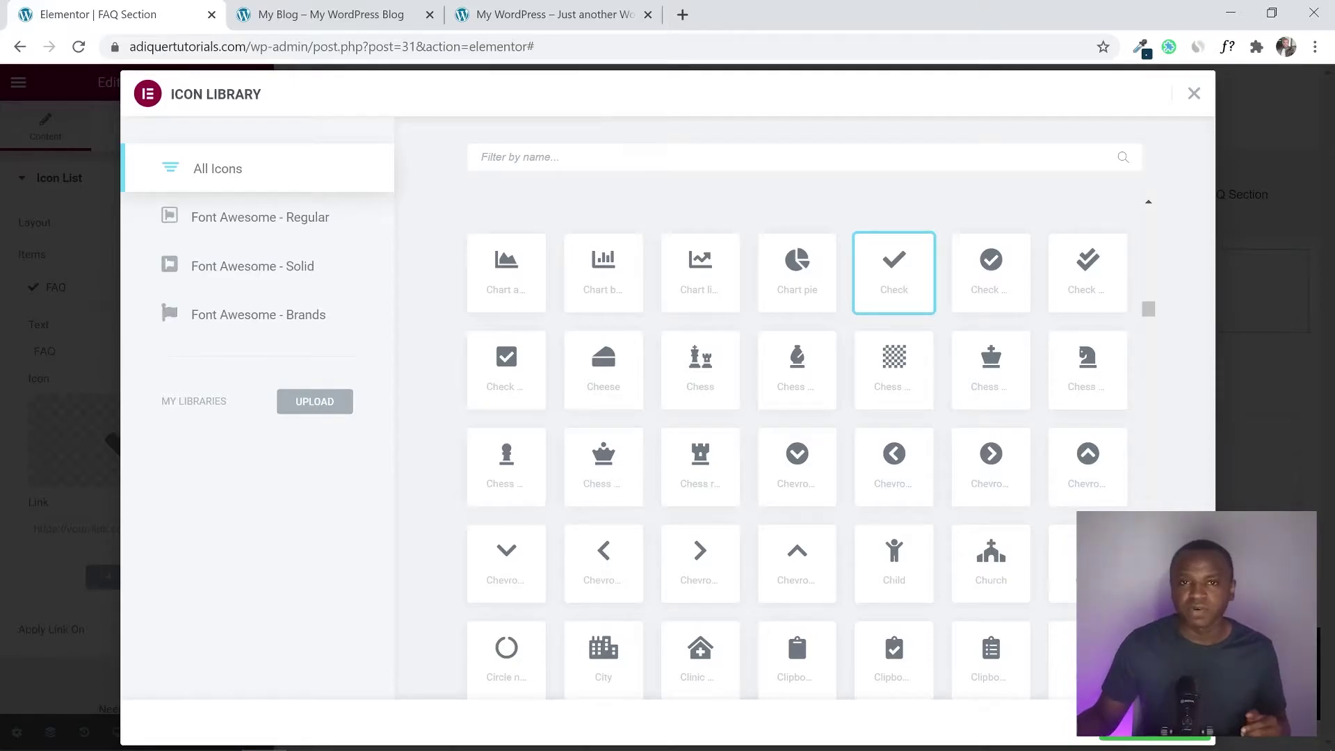
type("QUE")
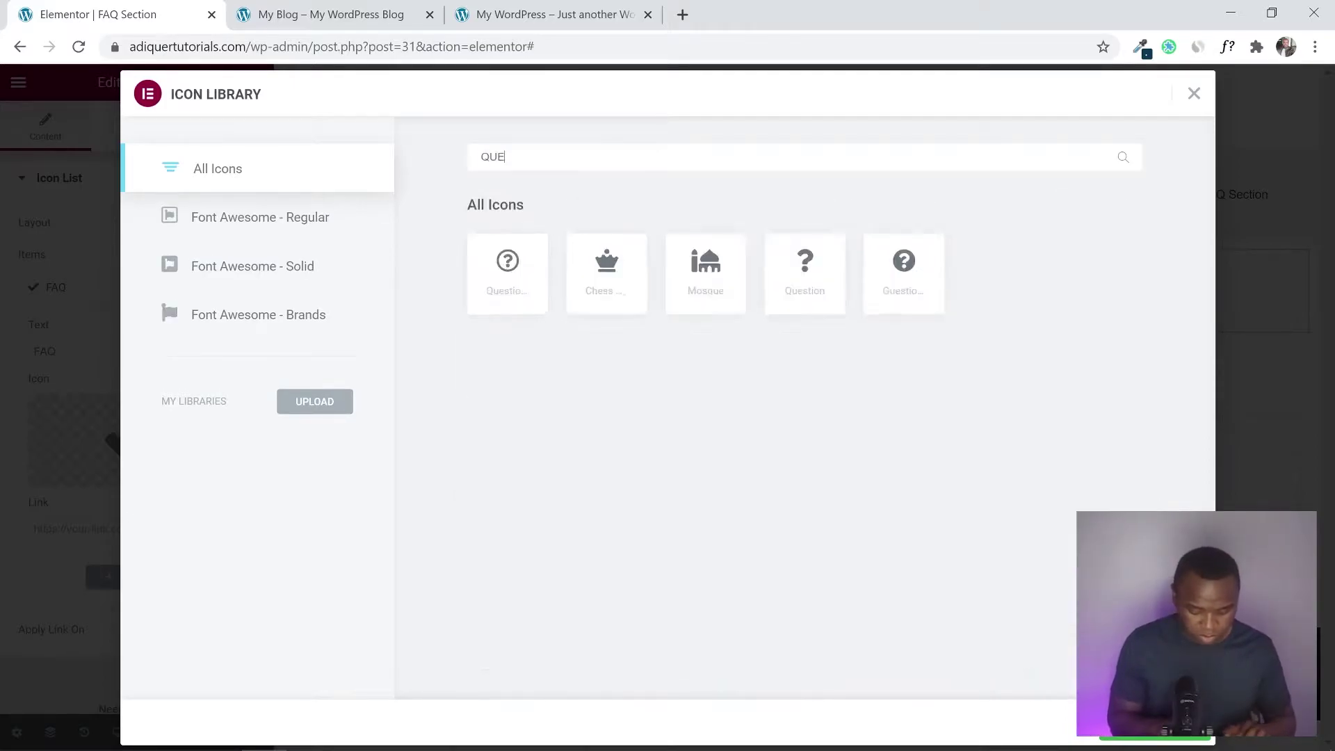
type("STION")
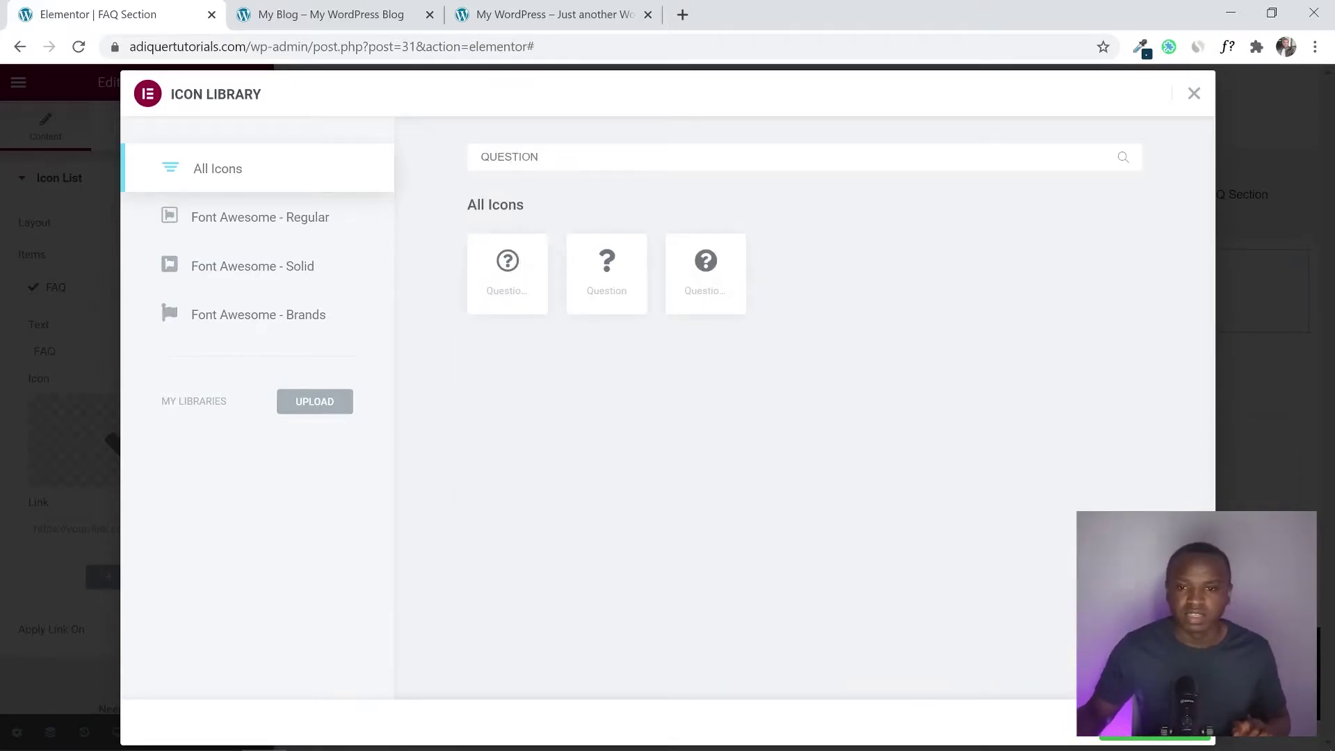
left_click(700, 285)
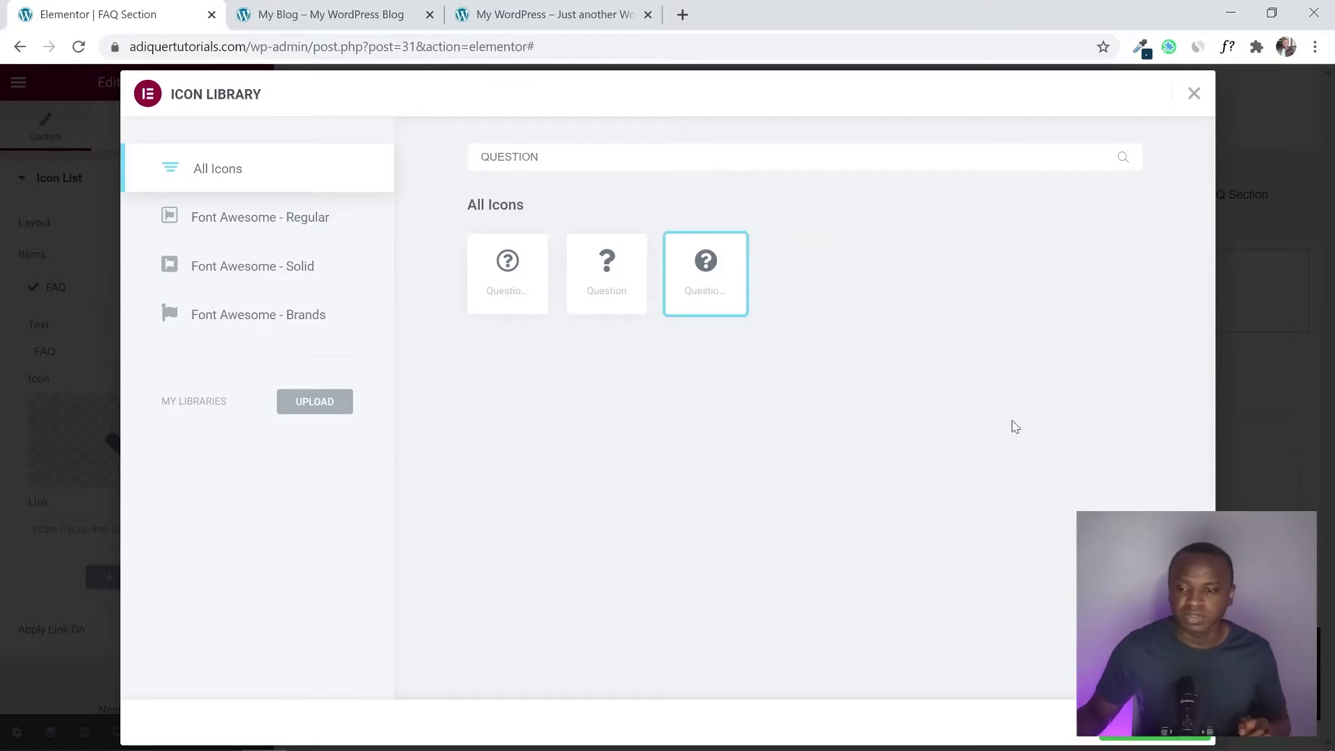
left_click(1155, 723)
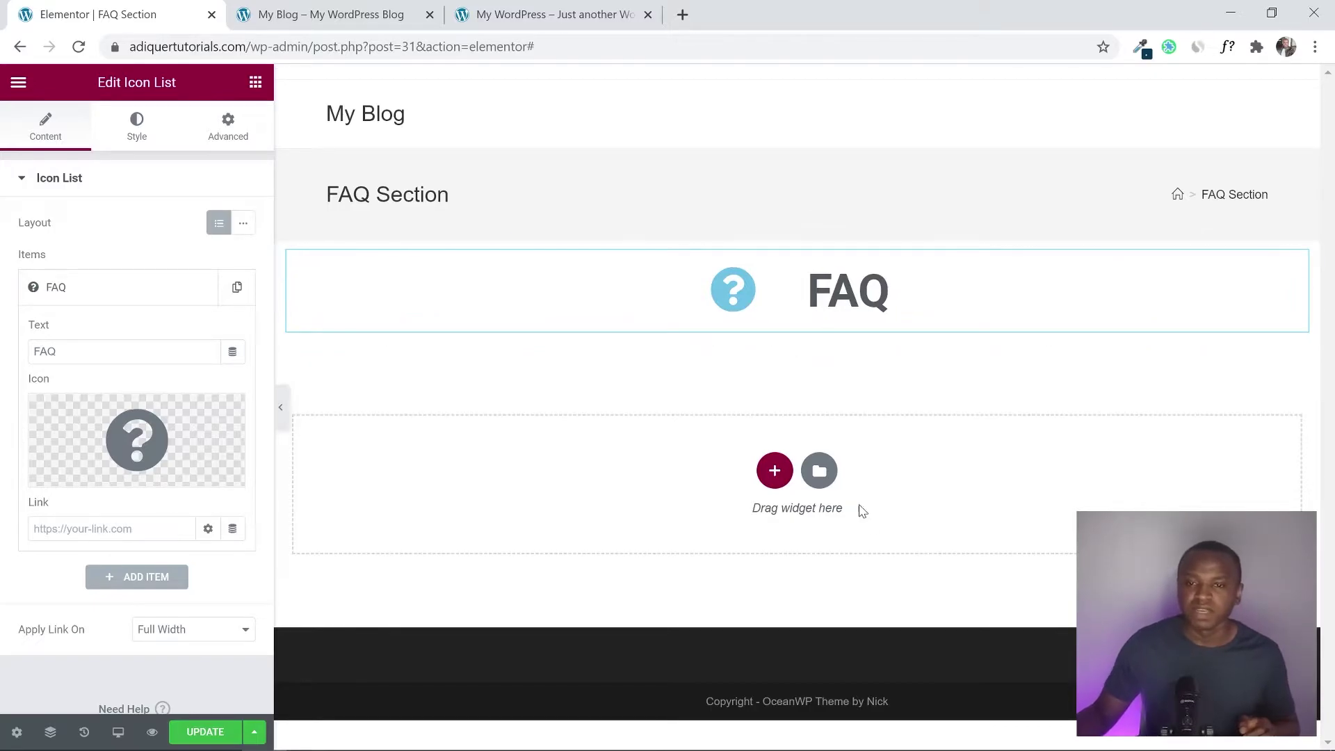
Check the heading design on the sample page, and add a Divider widget below the FAQ icon list
left_click(528, 13)
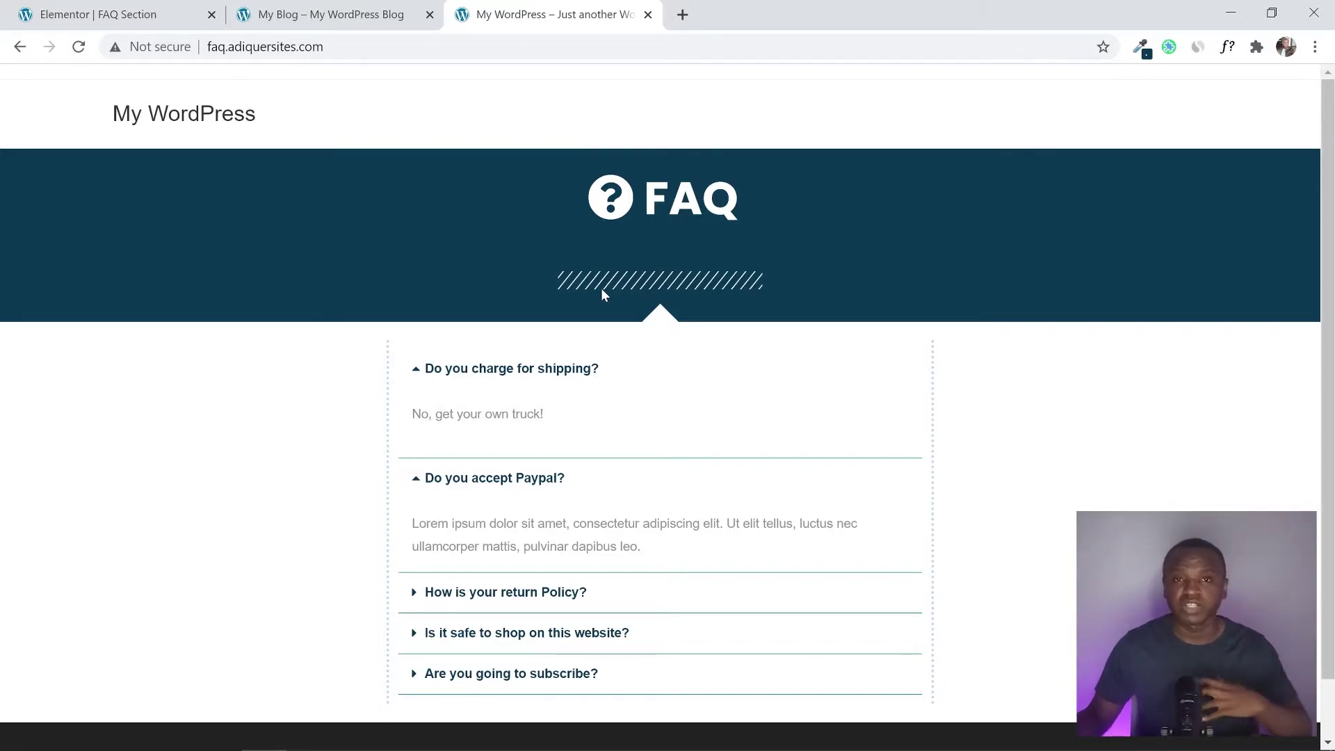
left_click(134, 8)
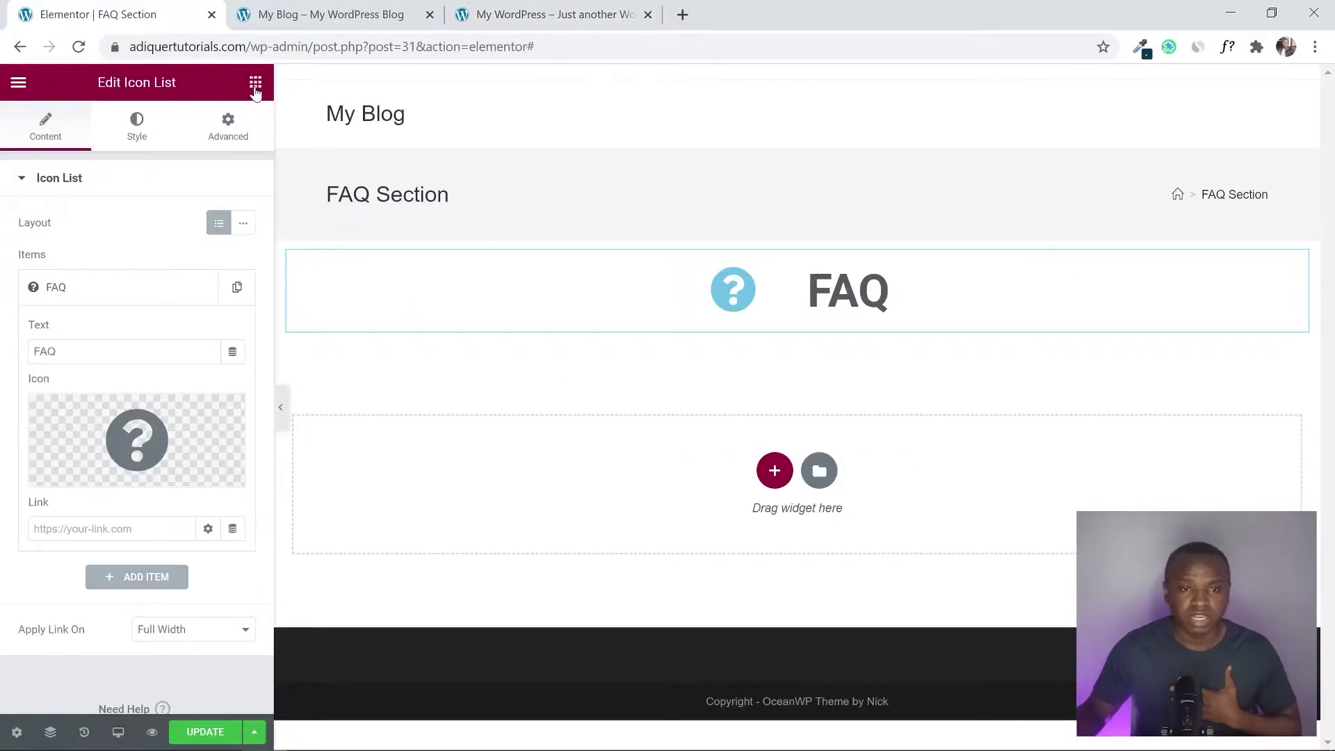
left_click(256, 83)
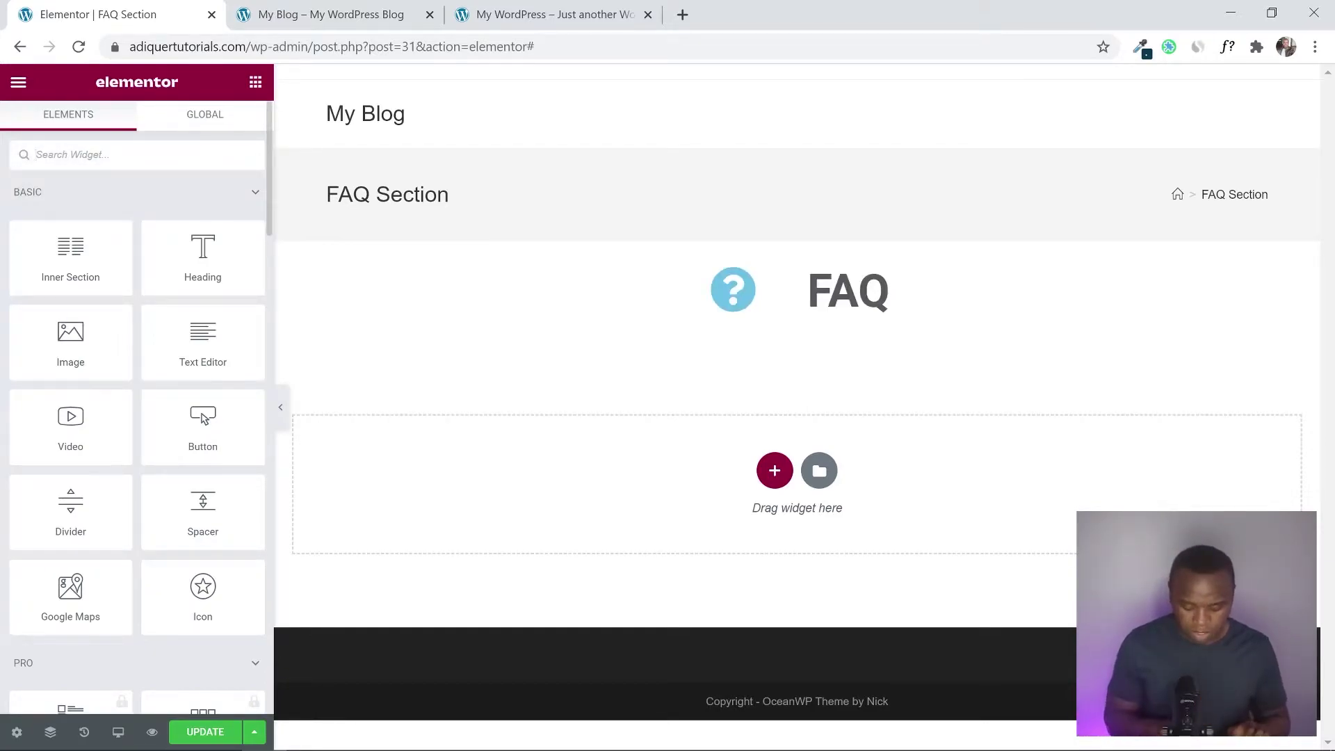
type("B")
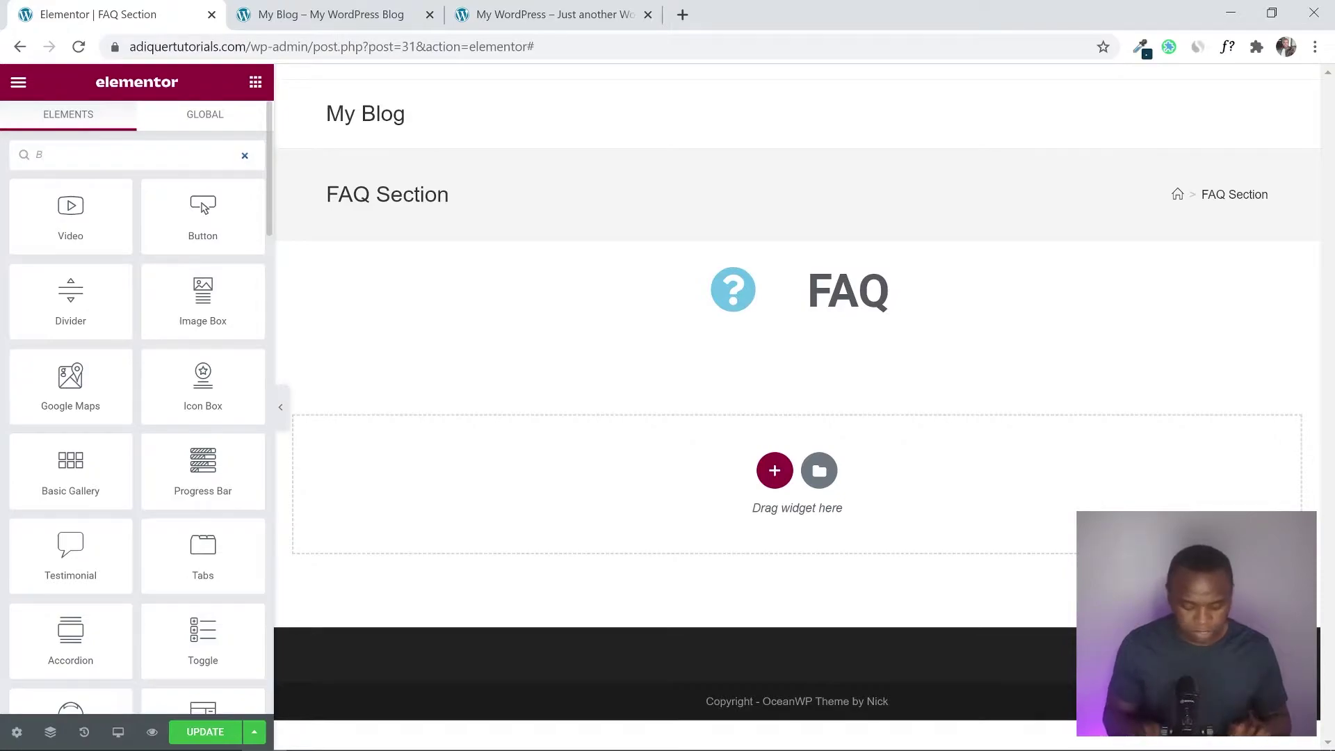
key("BackSpace")
type("DiVI")
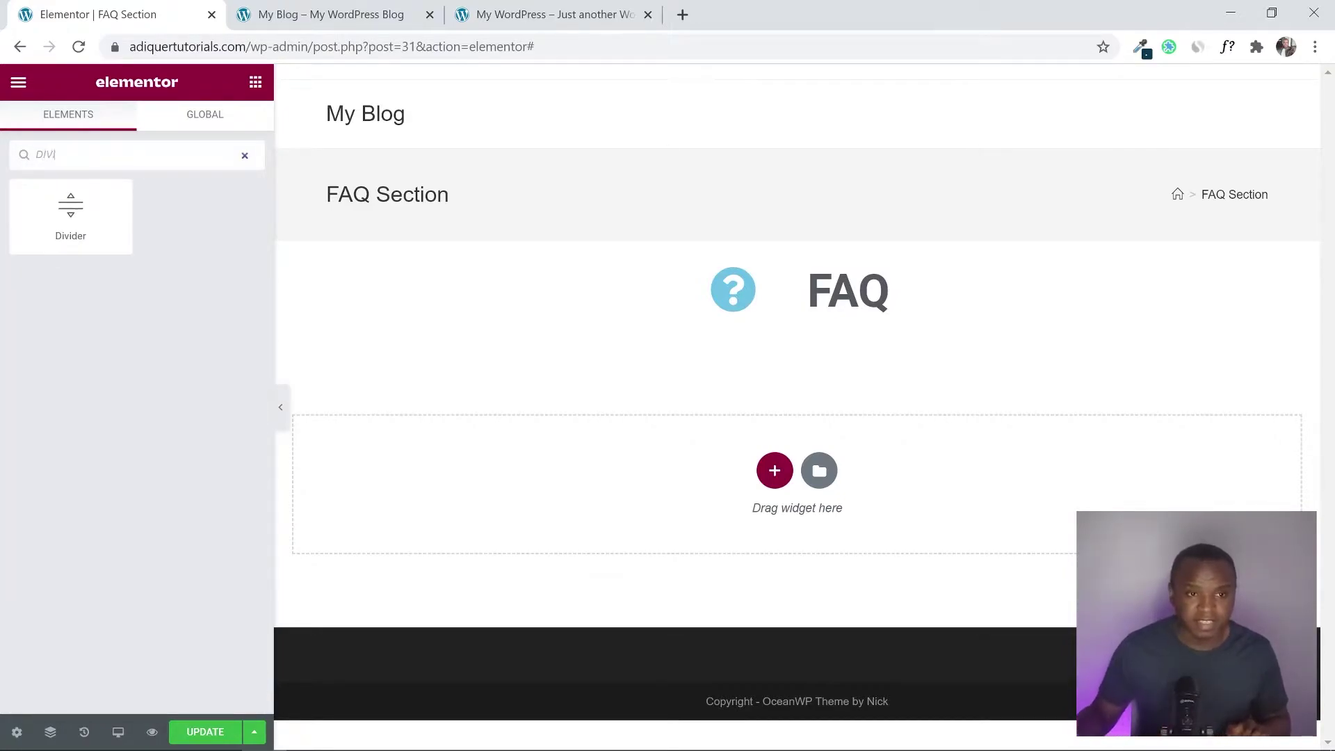
left_click_drag(32, 209, 731, 308)
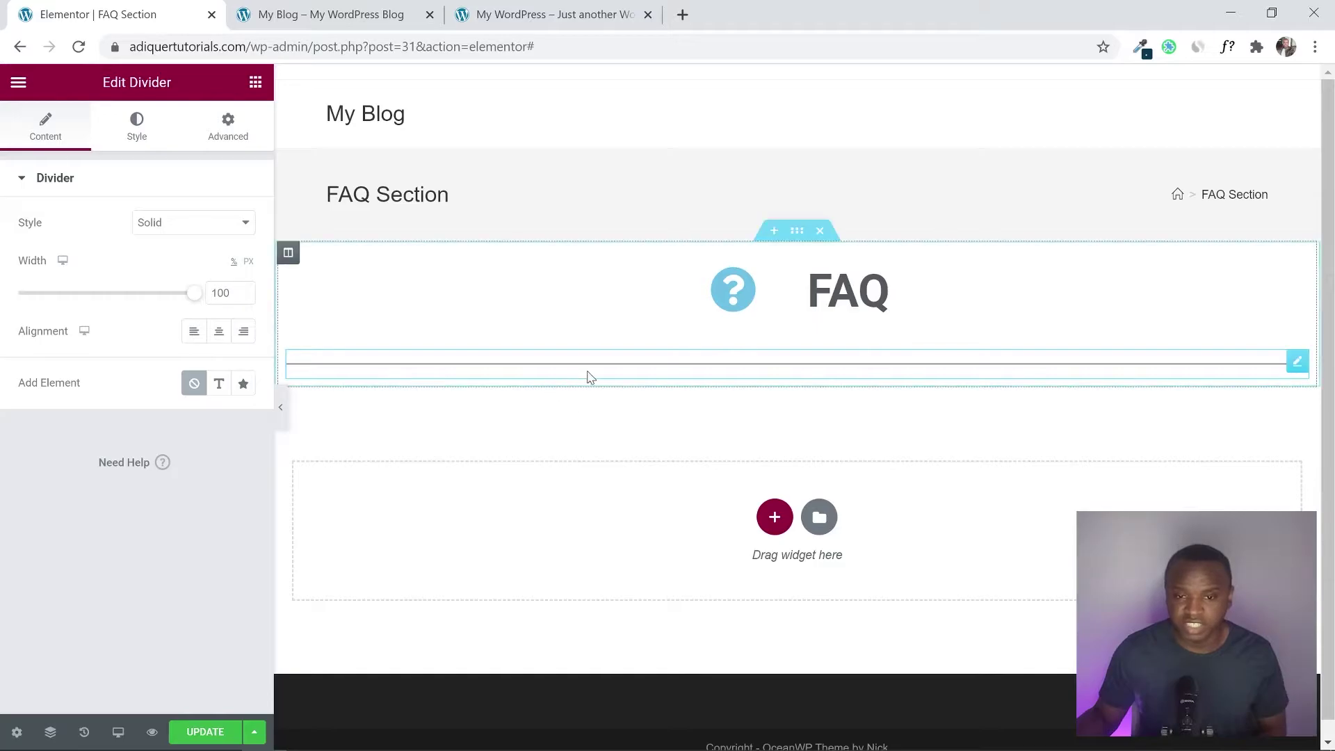
Compare with the divider on the sample page and set the new divider's style to Slashes
left_click(514, 7)
left_click(363, 9)
left_click(552, 19)
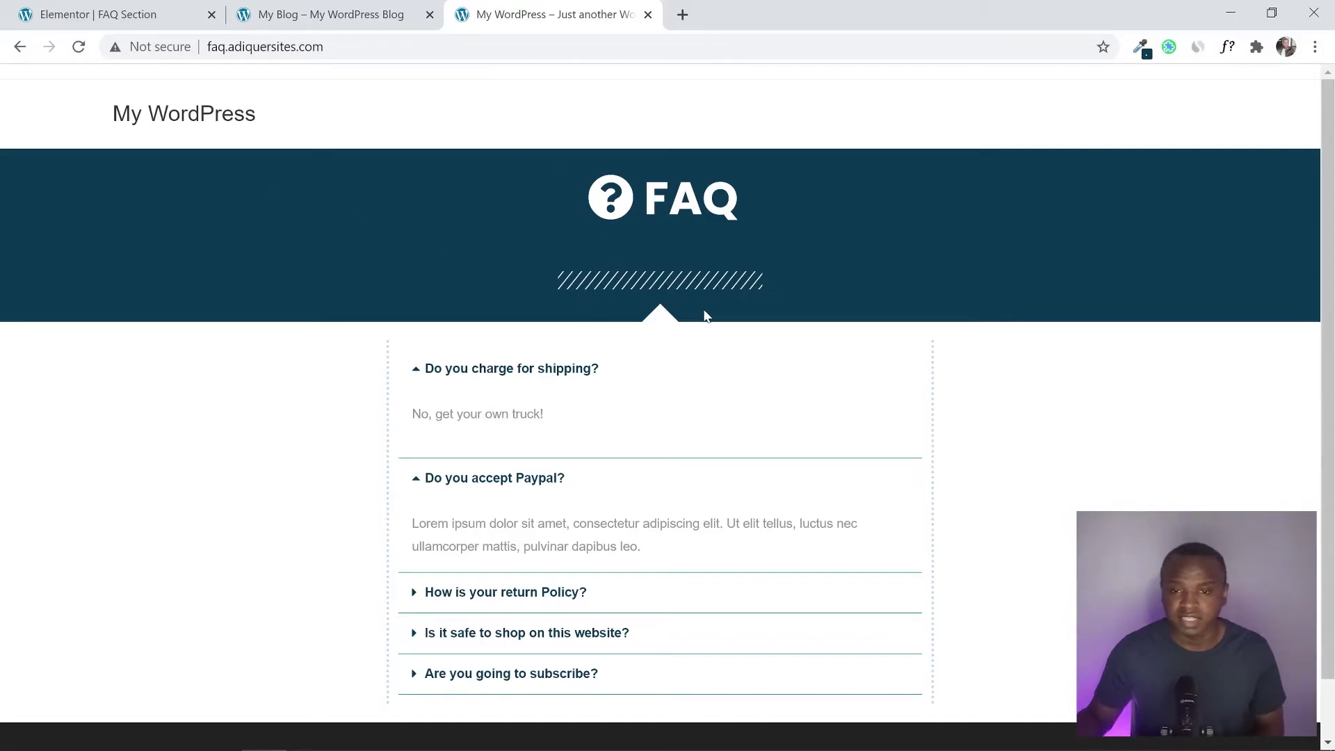
left_click(153, 9)
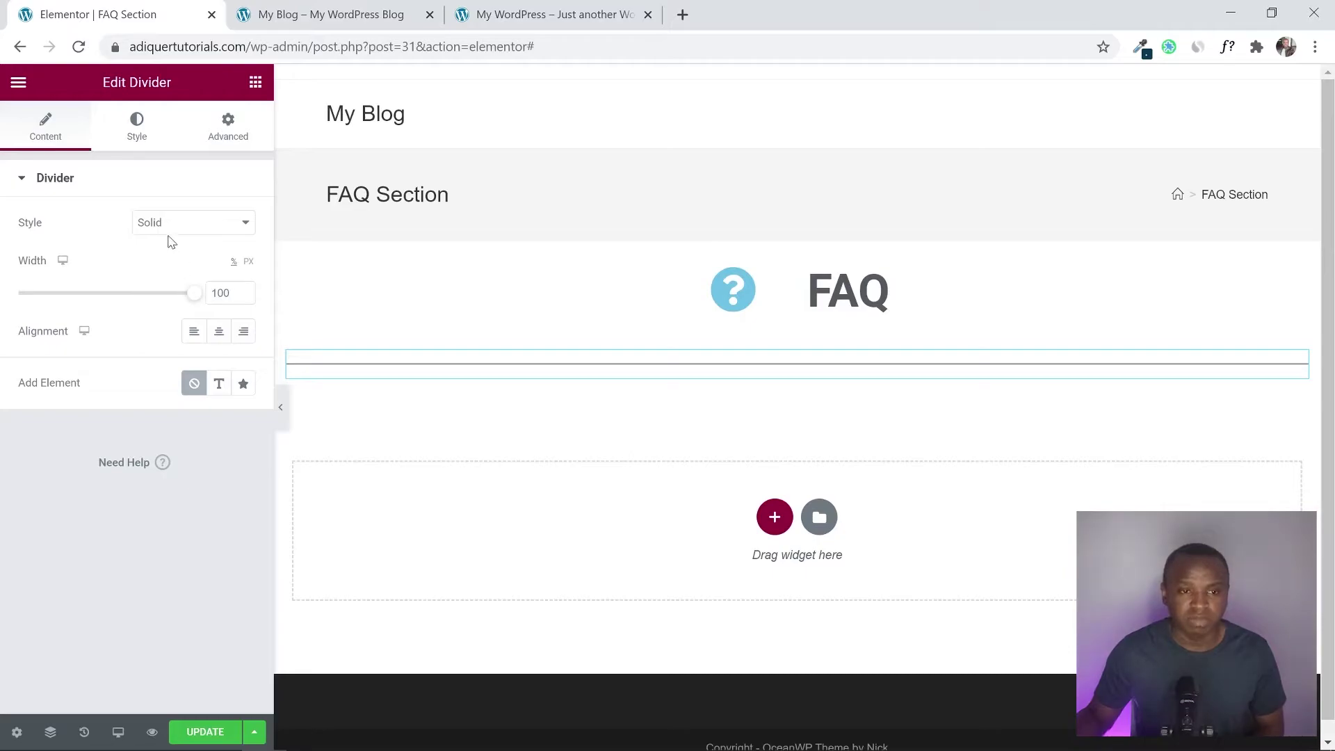
left_click(170, 224)
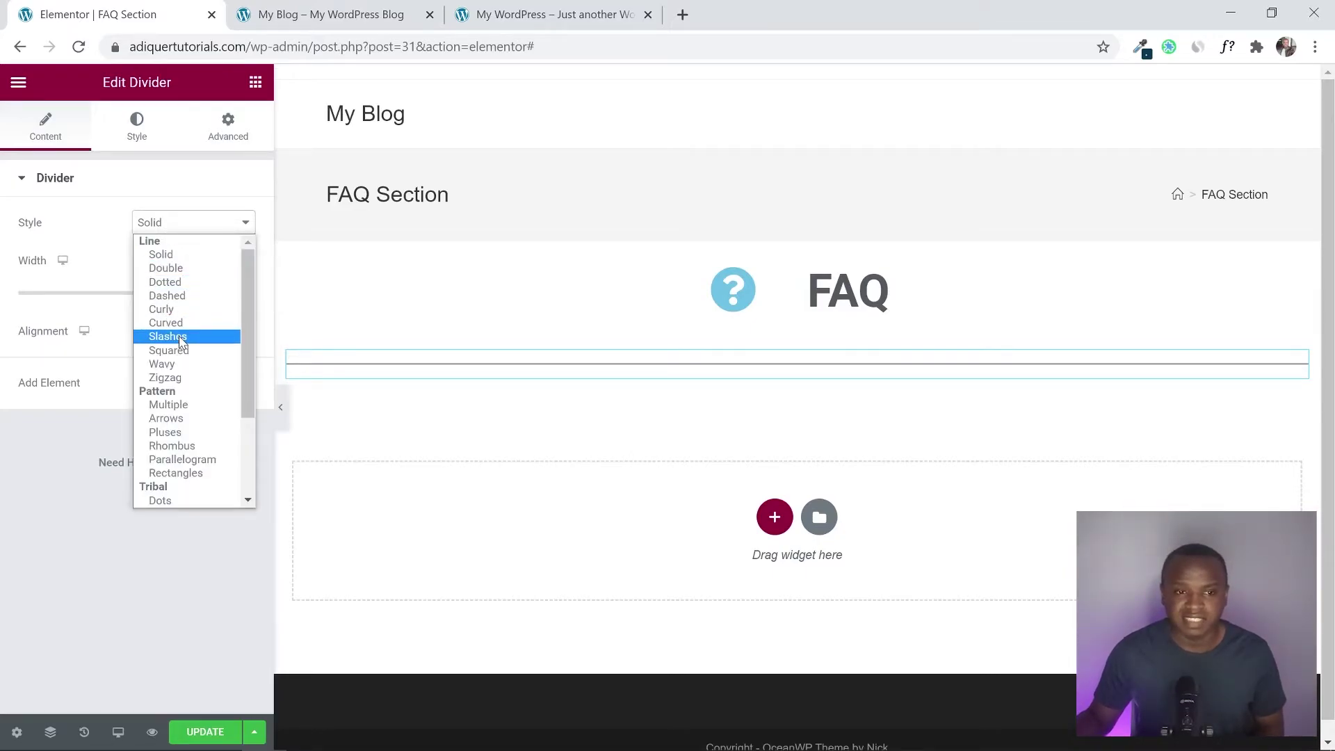
left_click(168, 336)
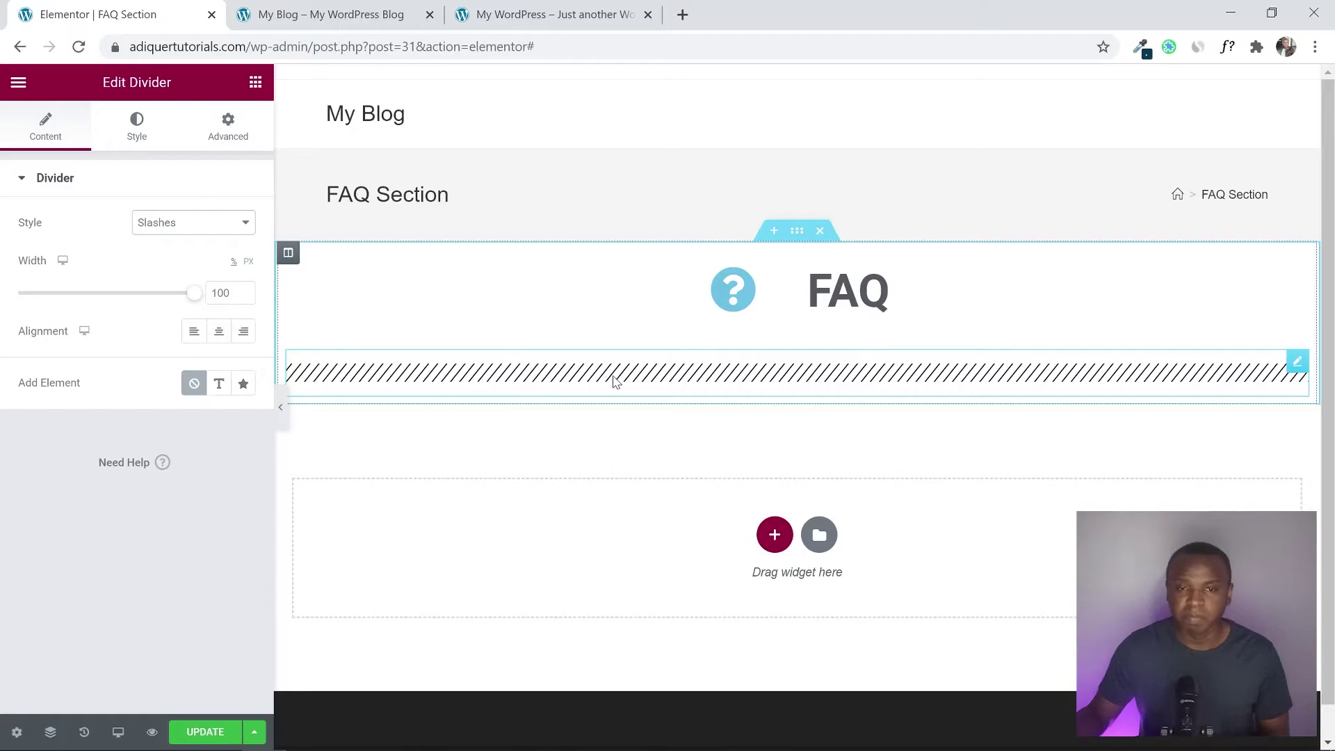
Set the slashes divider's width to 20% and align it to the center, matching the sample page
left_click(559, 9)
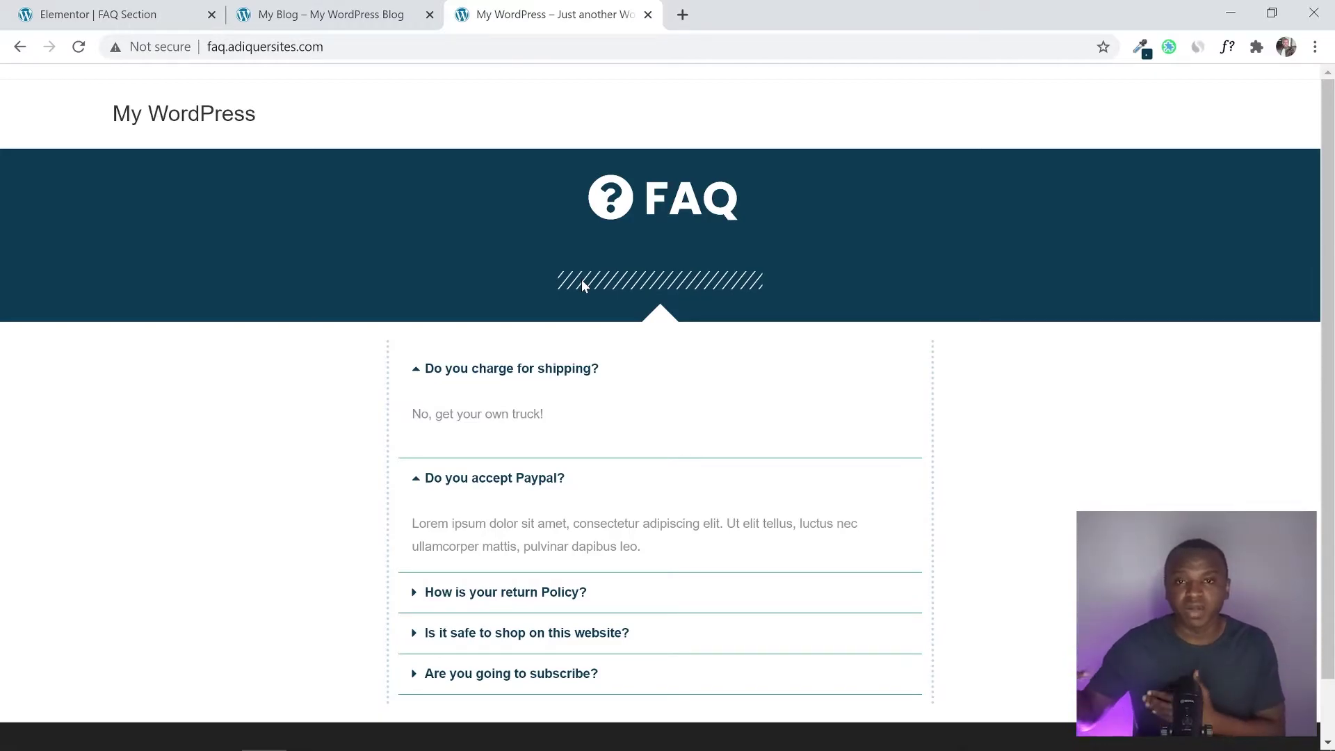
left_click(105, 13)
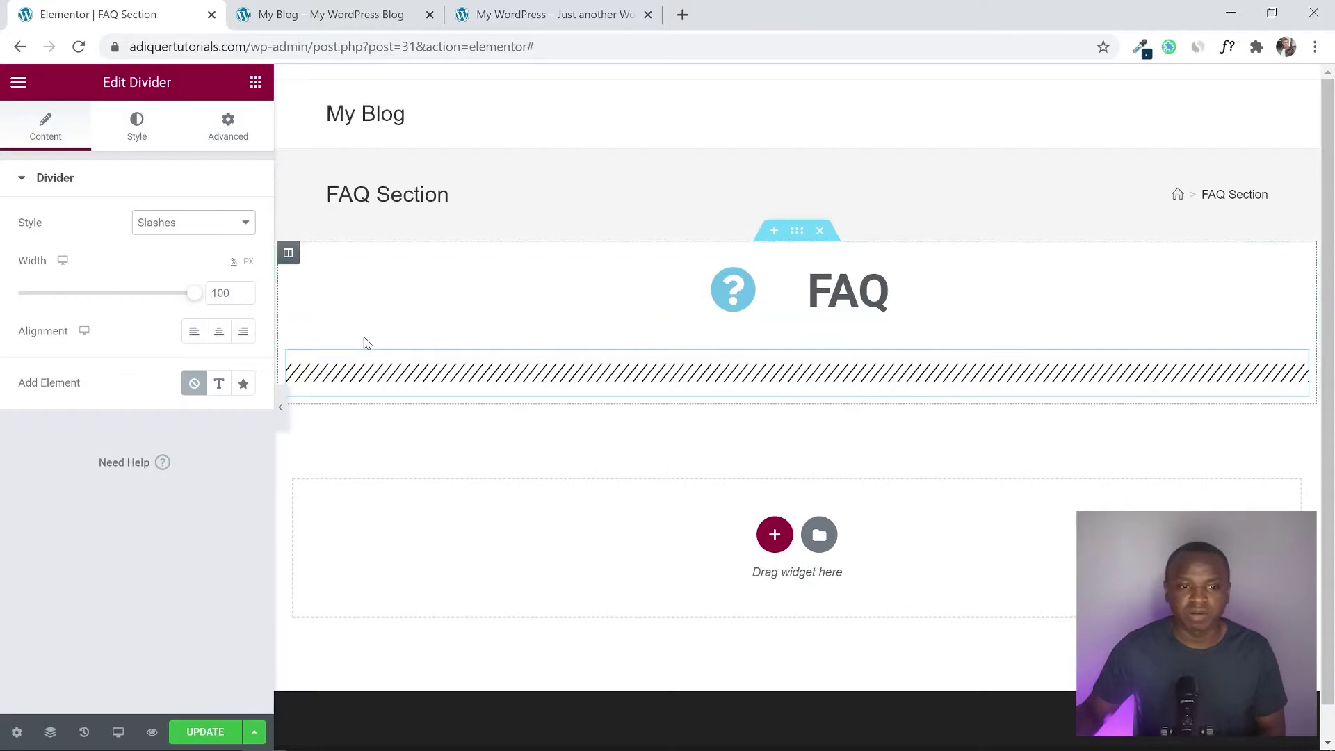
left_click_drag(229, 293, 216, 293)
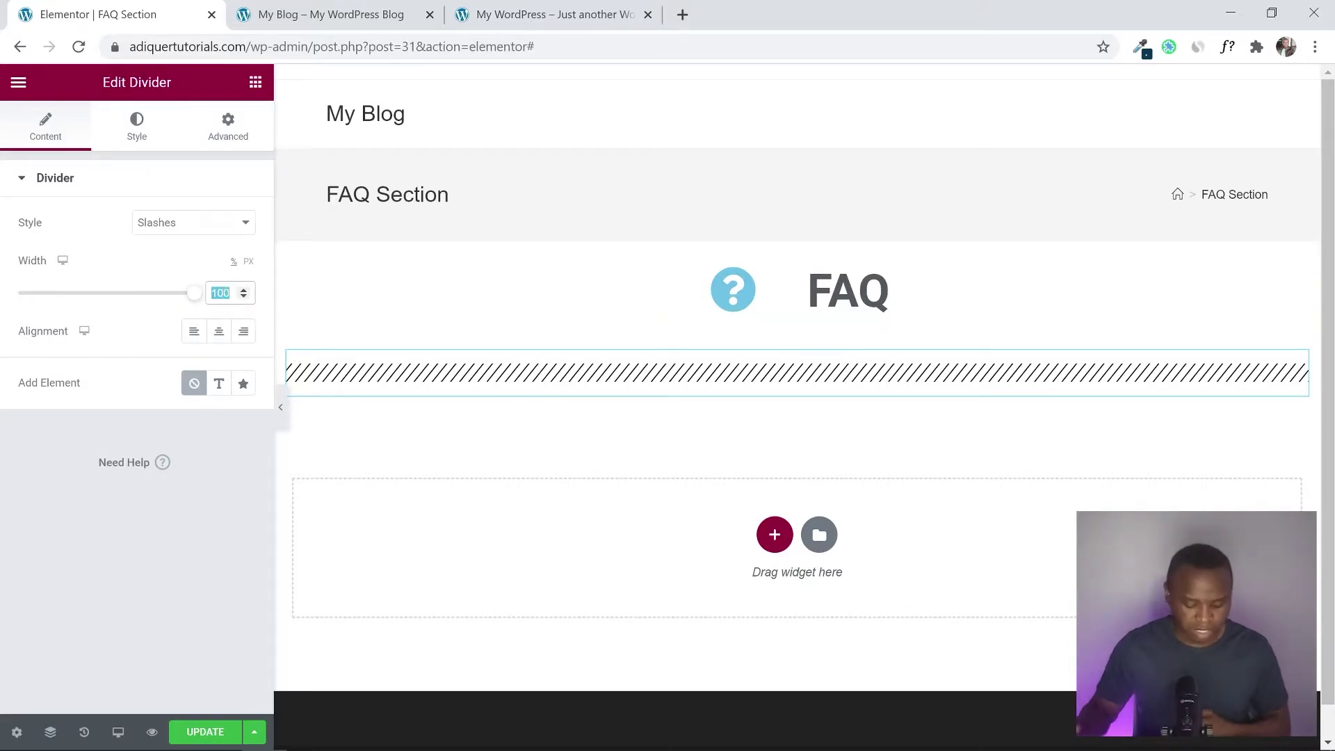
type("20")
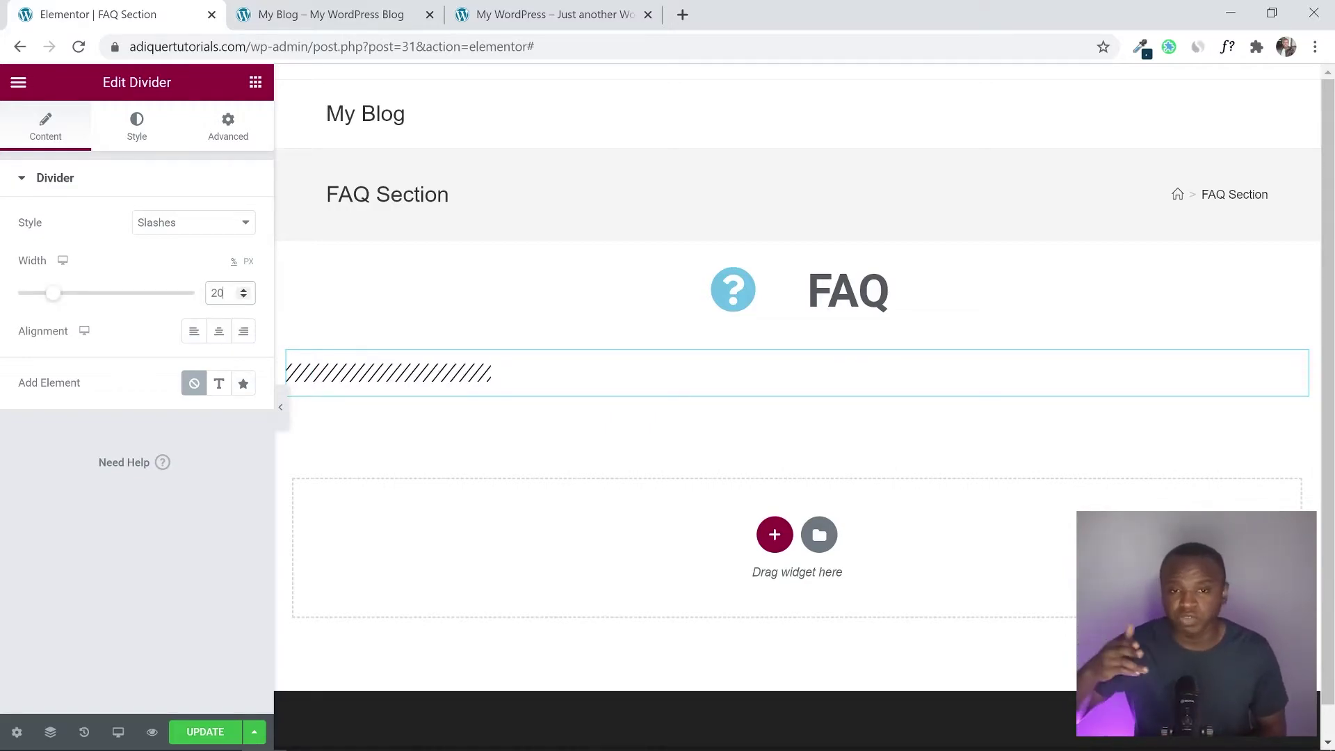
left_click(218, 334)
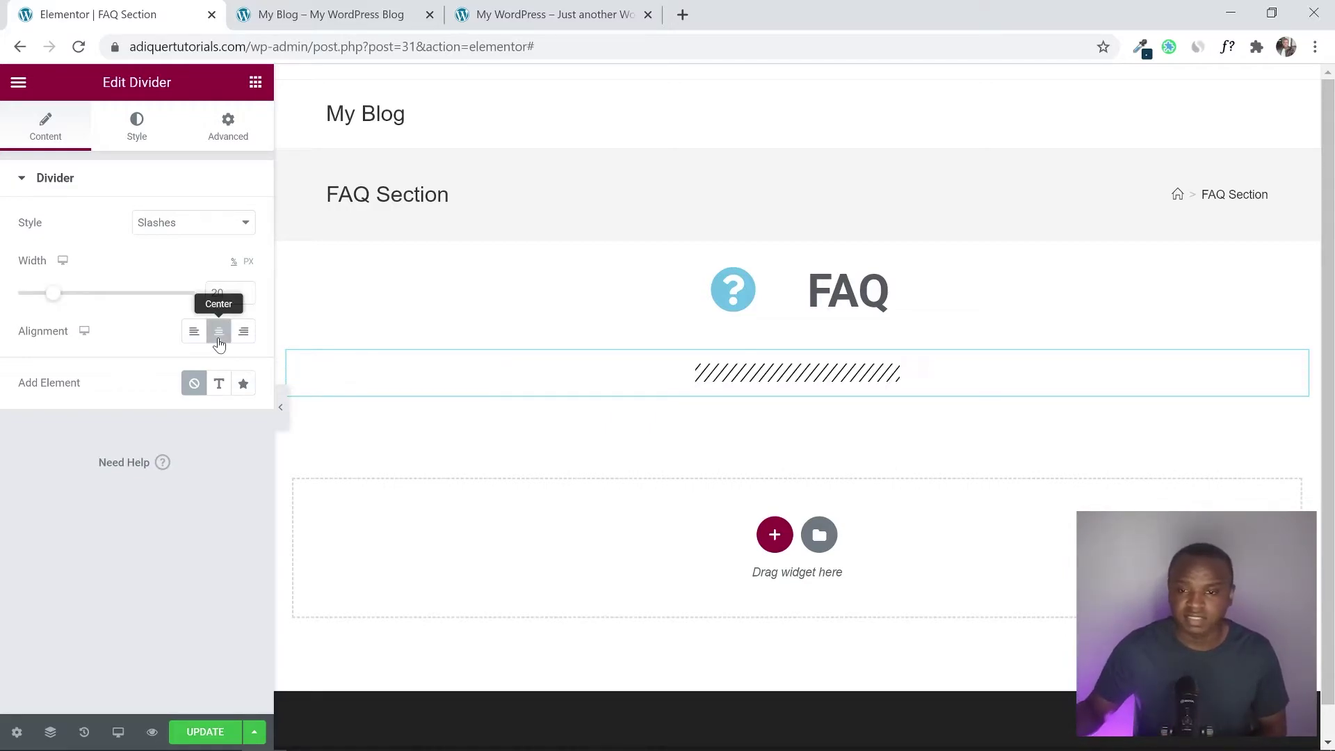
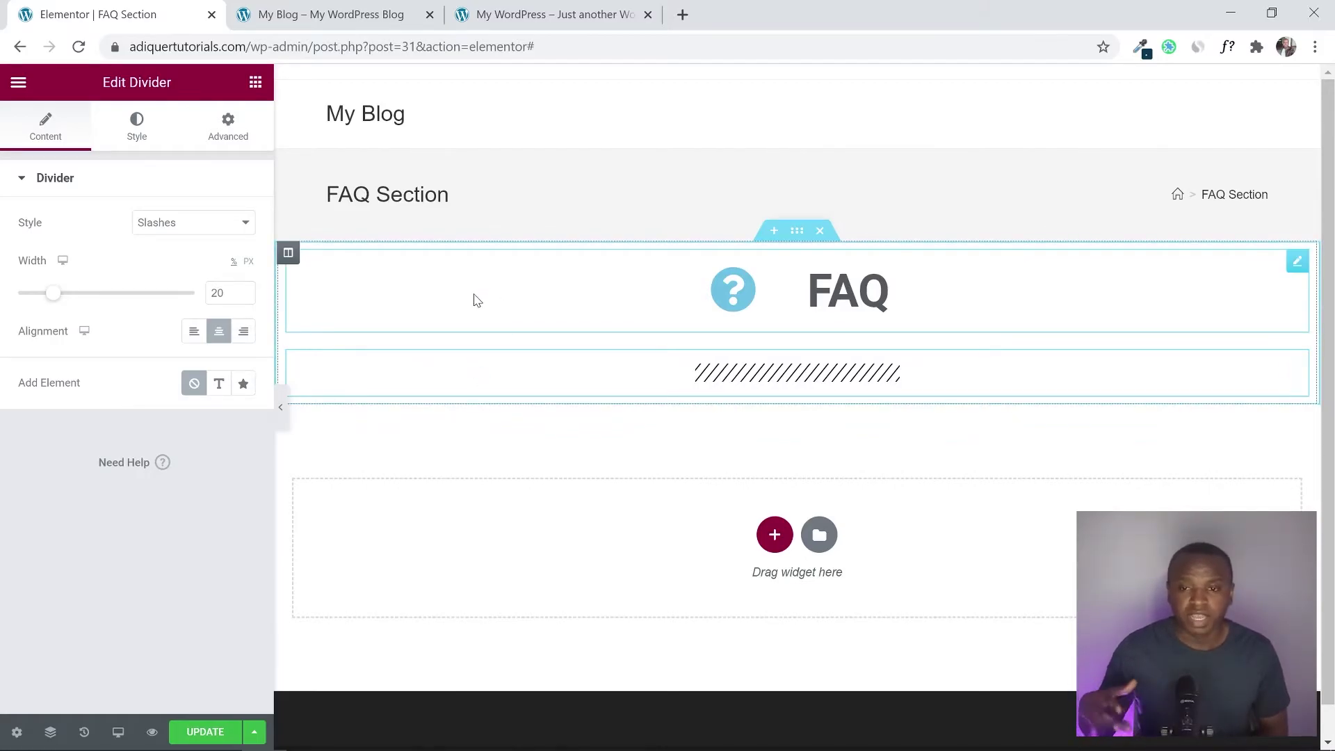
Pick the dark blue background color of the FAQ header on the sample page with the page color picker
left_click(564, 9)
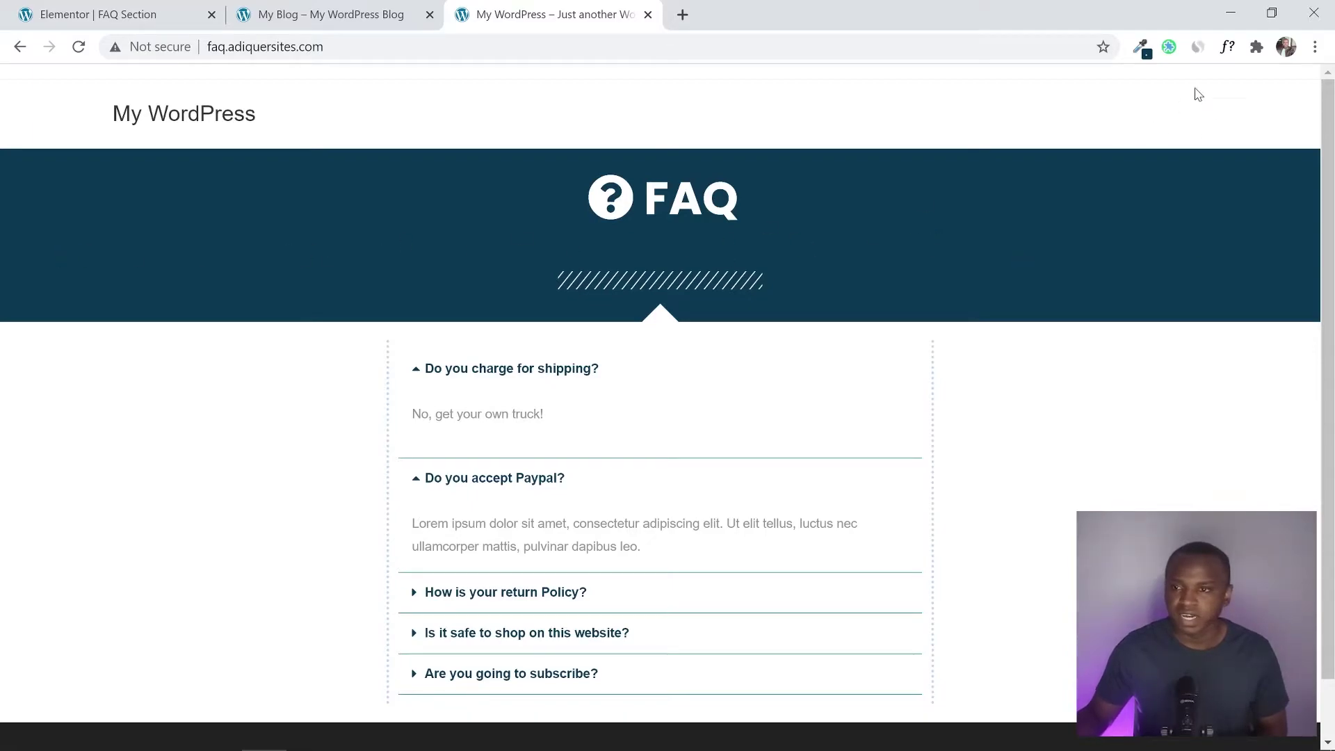
left_click(1140, 47)
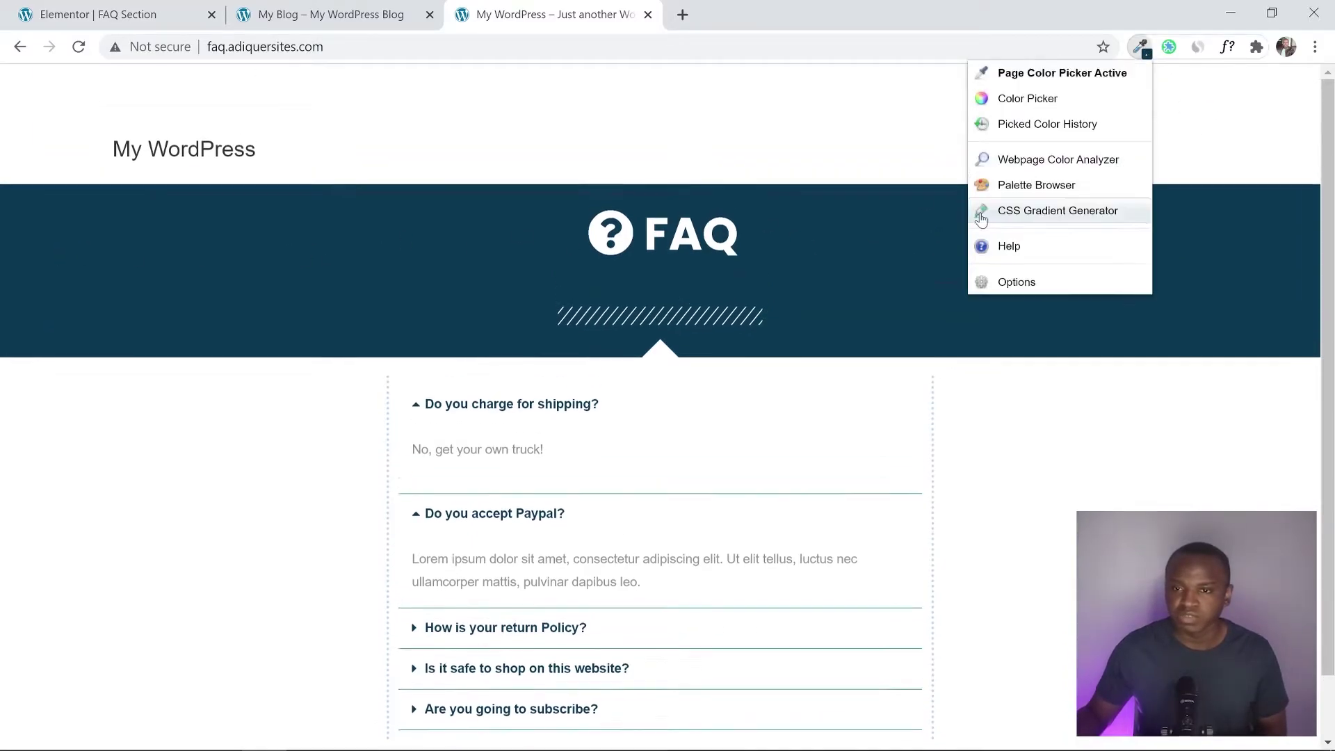
left_click(850, 245)
left_click(114, 14)
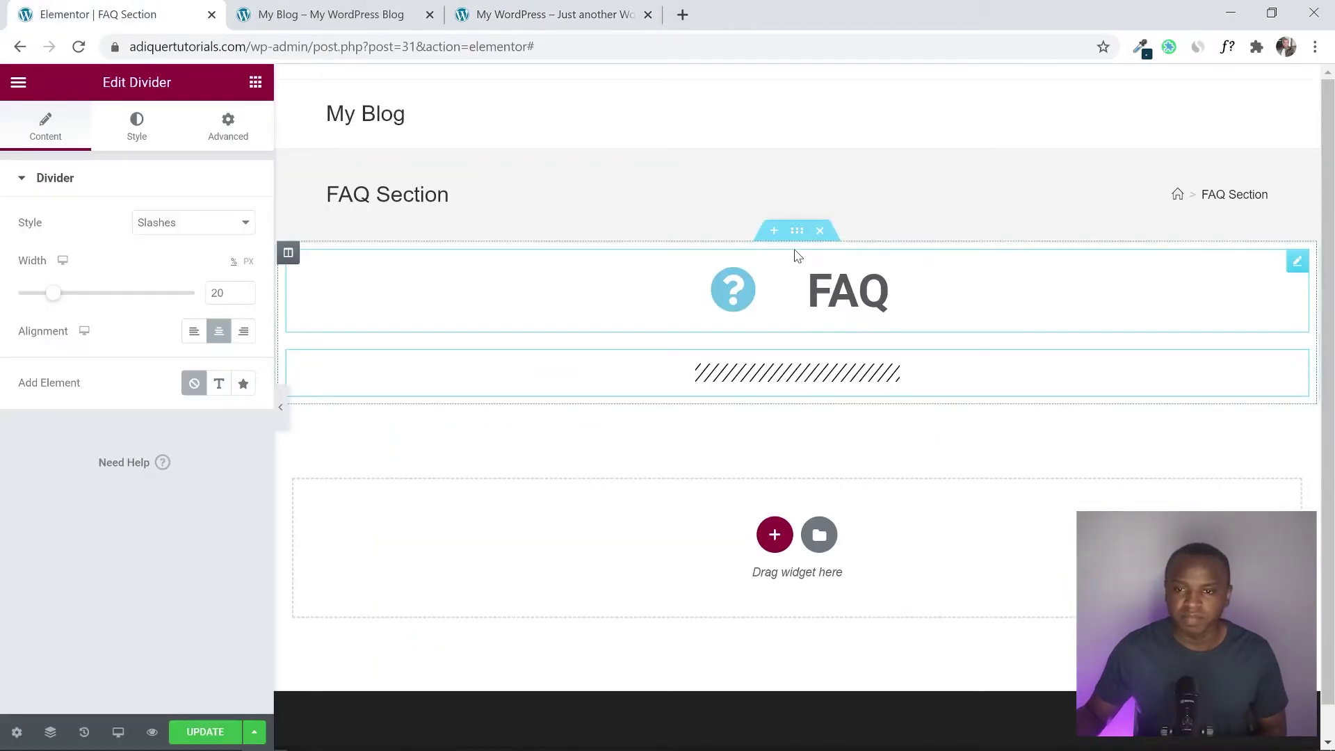
Give the FAQ heading section a Classic background in the dark blue color copied from the sample page, and update the page
left_click(796, 234)
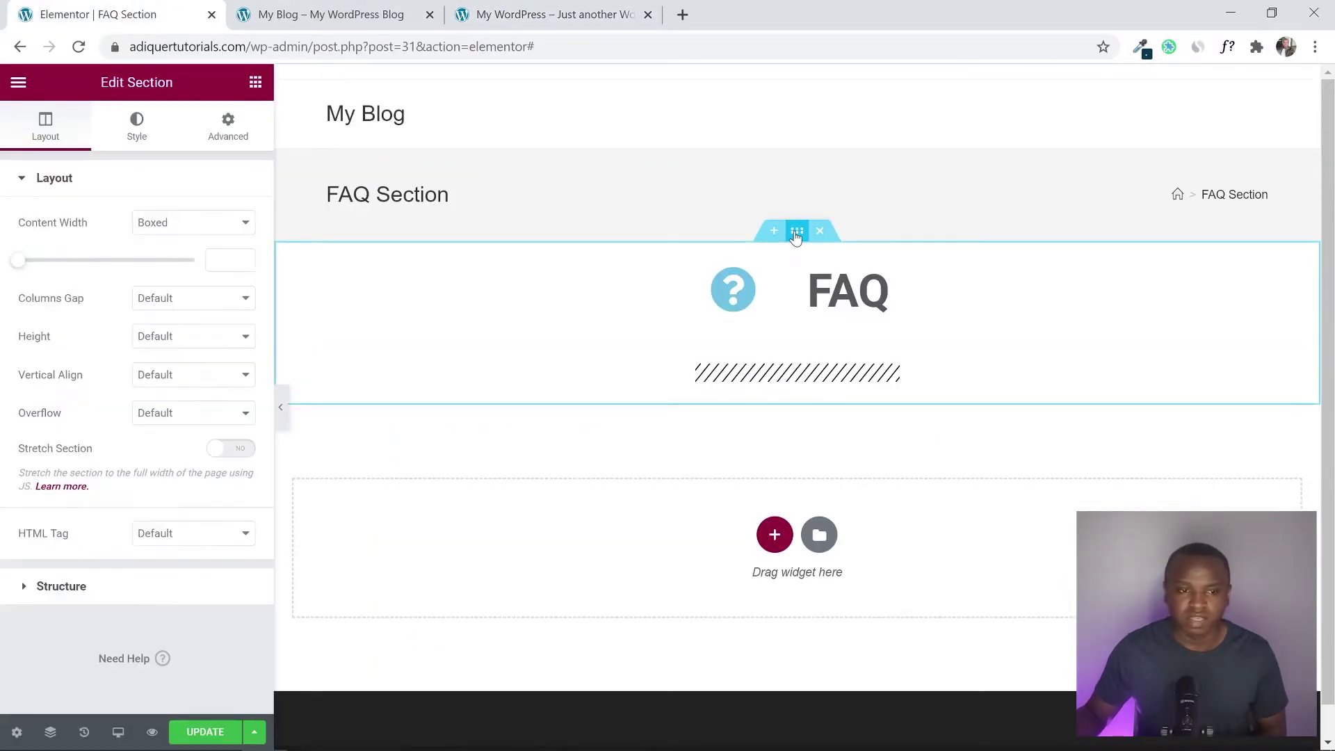
left_click(143, 139)
left_click(169, 261)
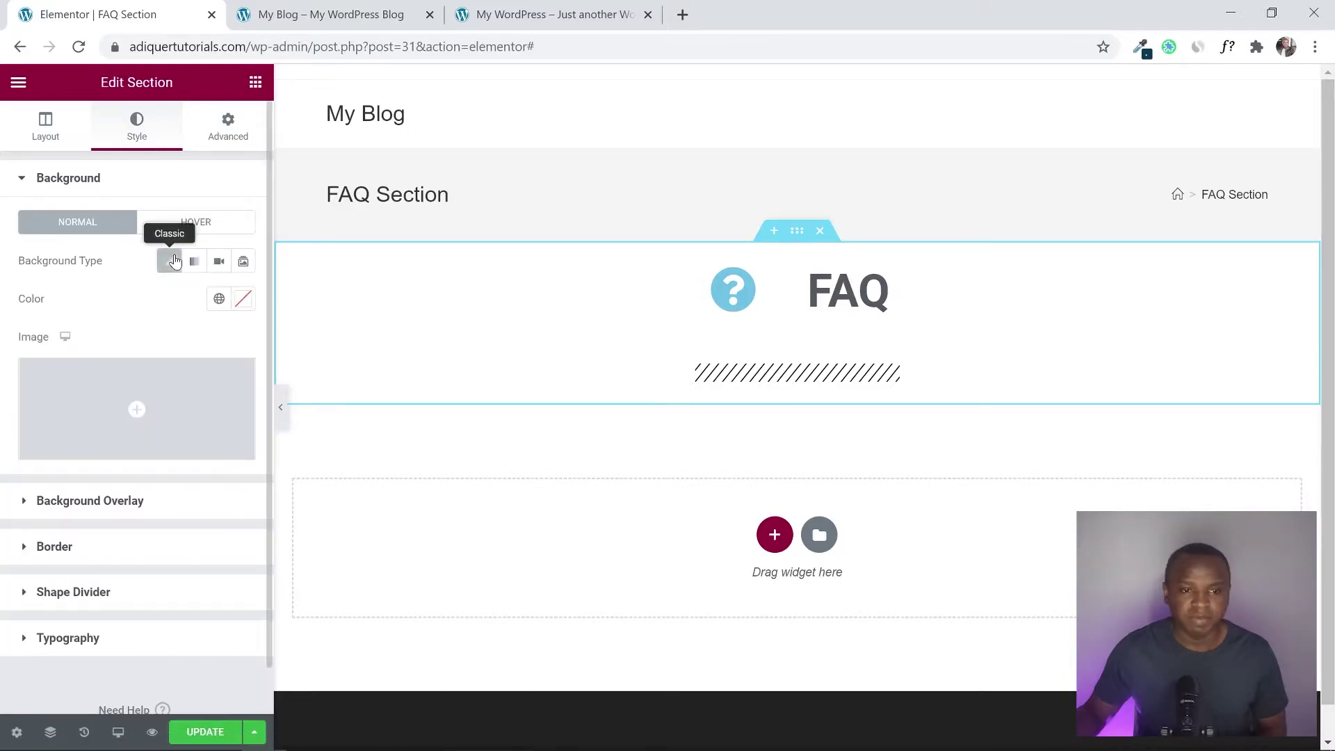
left_click(241, 299)
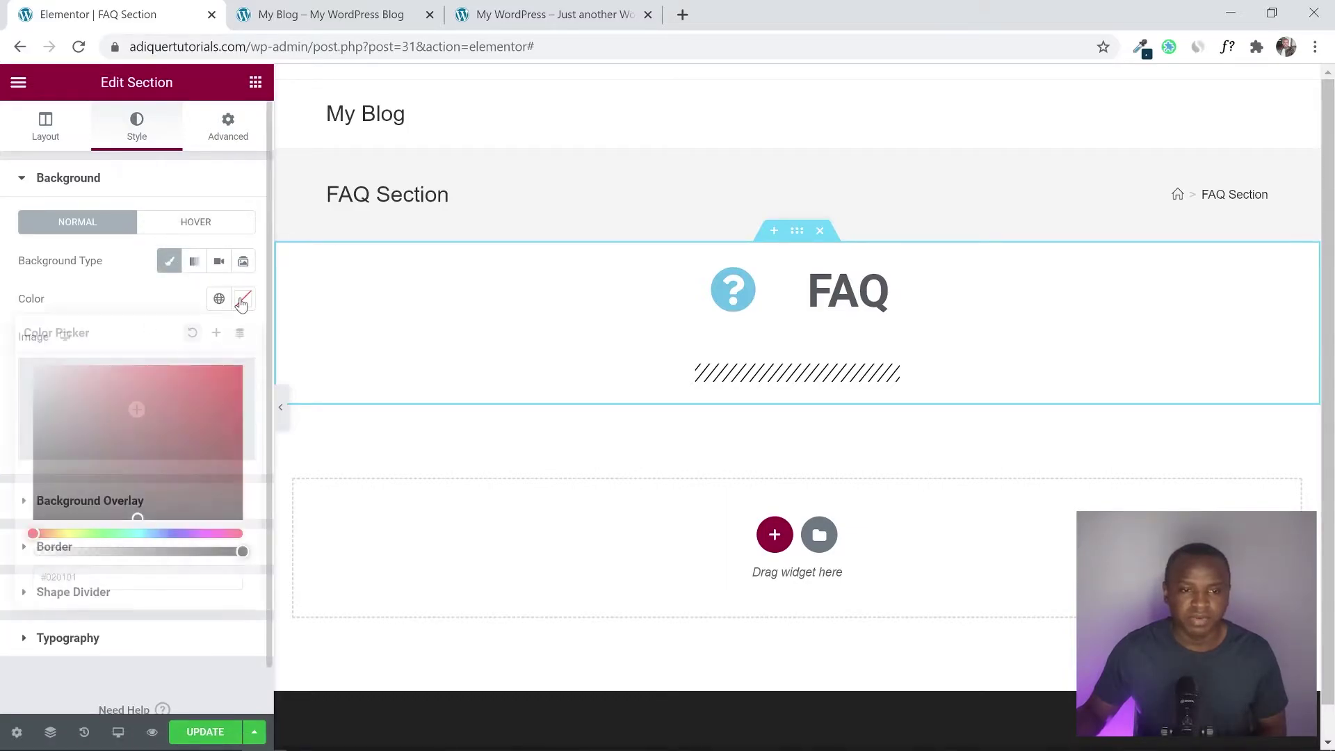
right_click(167, 573)
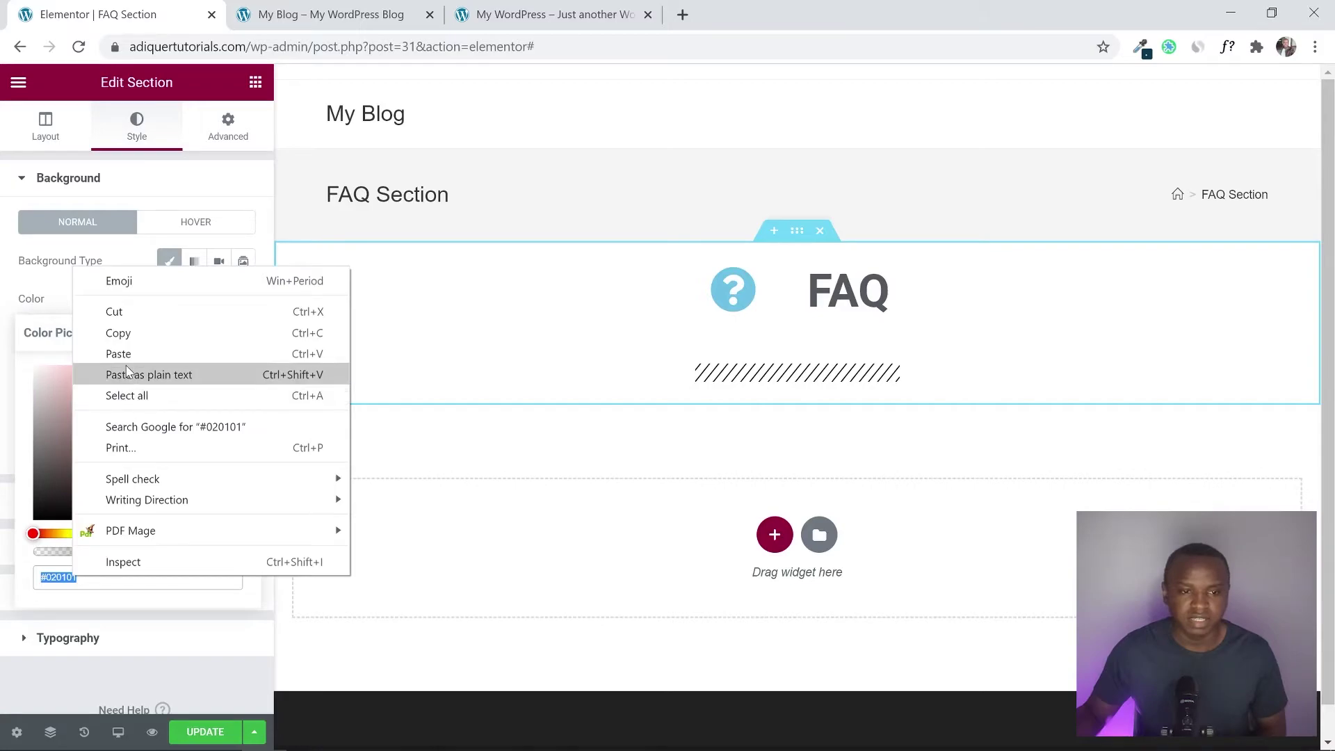
left_click(194, 373)
left_click(6, 353)
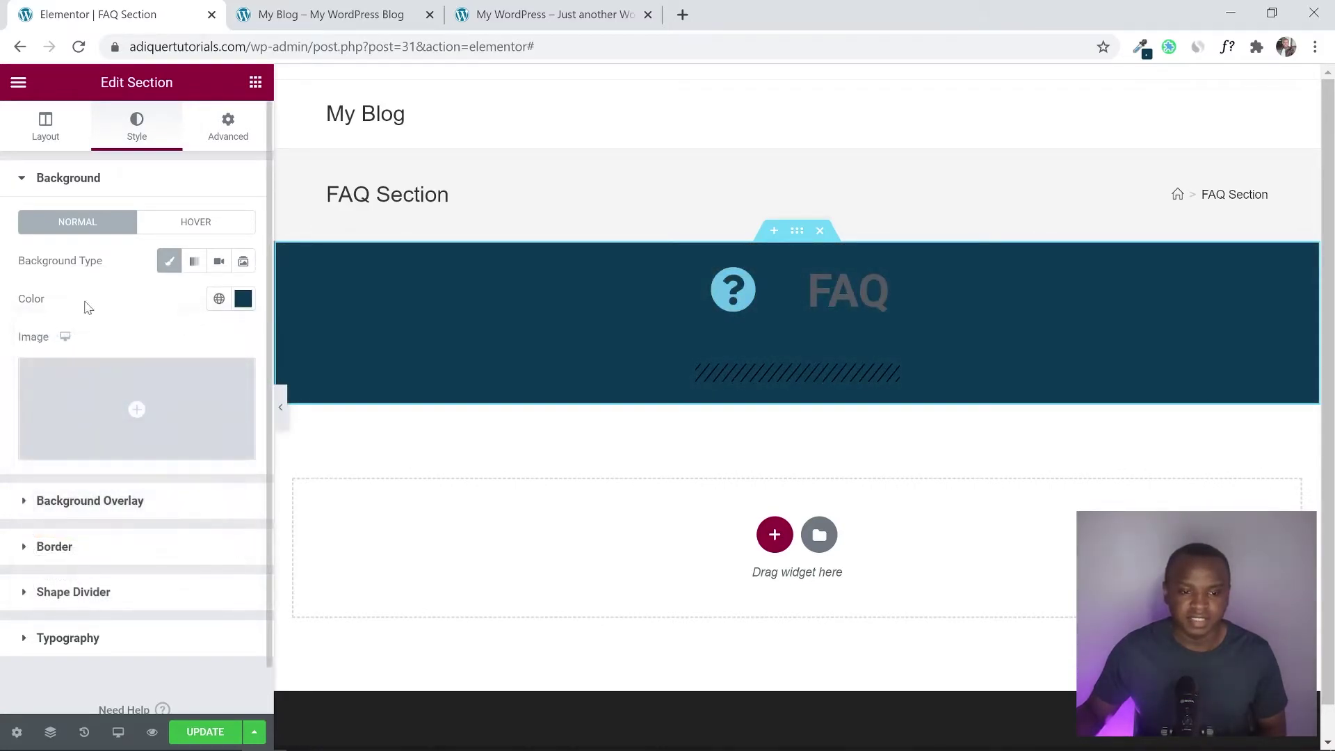
left_click(196, 733)
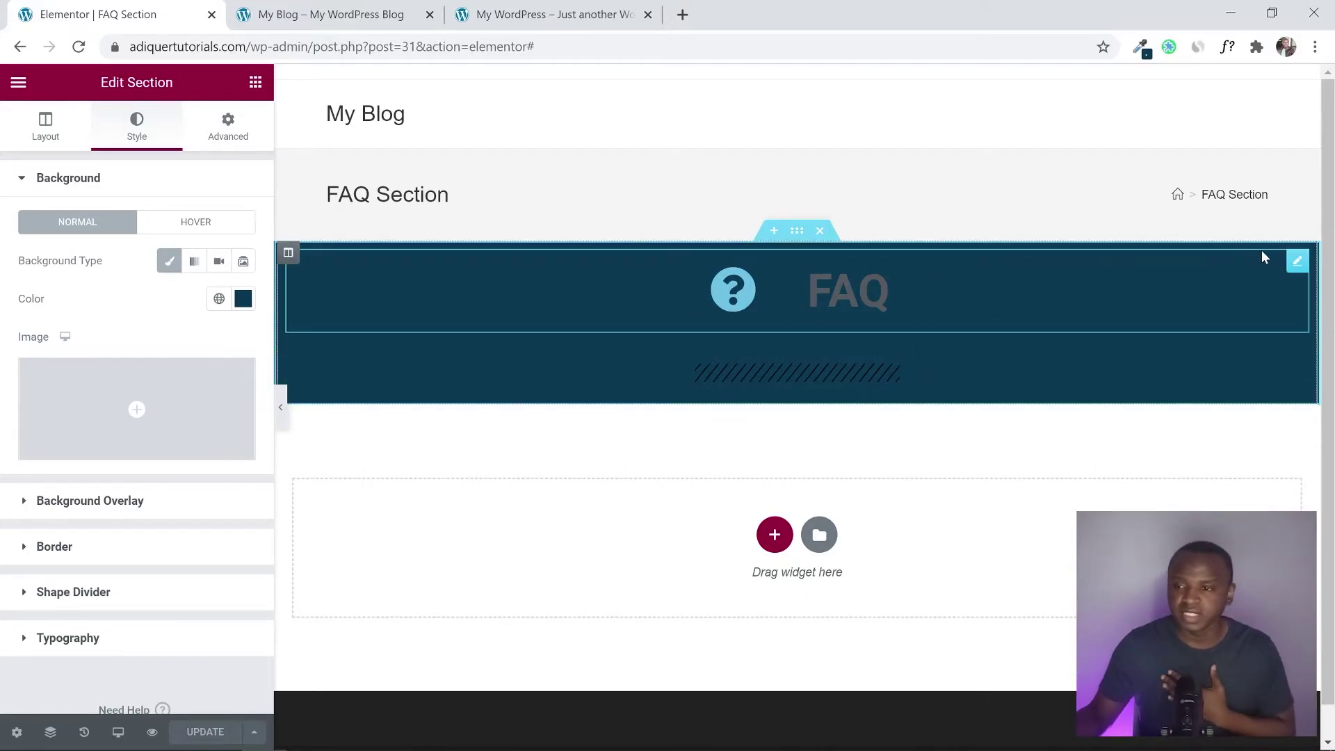
Change the question circle icon's color to white in the FAQ icon list
left_click(1295, 262)
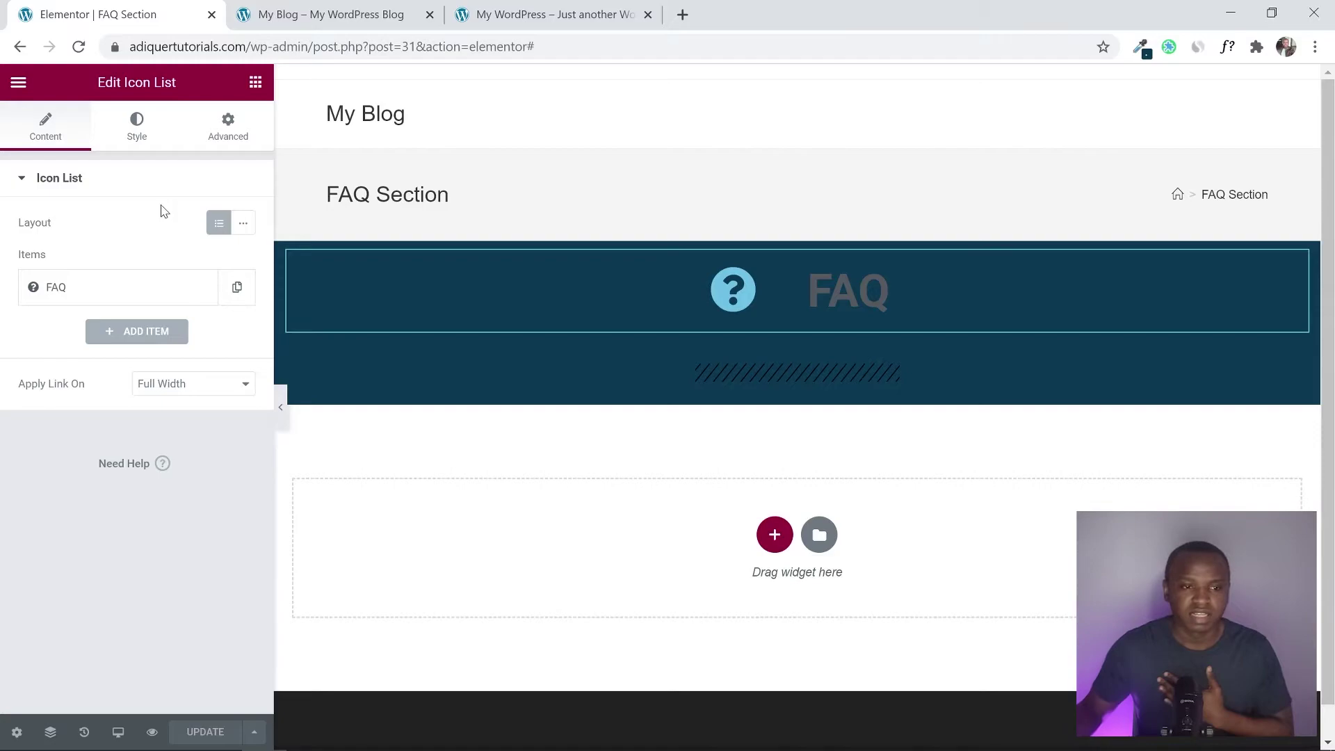
left_click(131, 137)
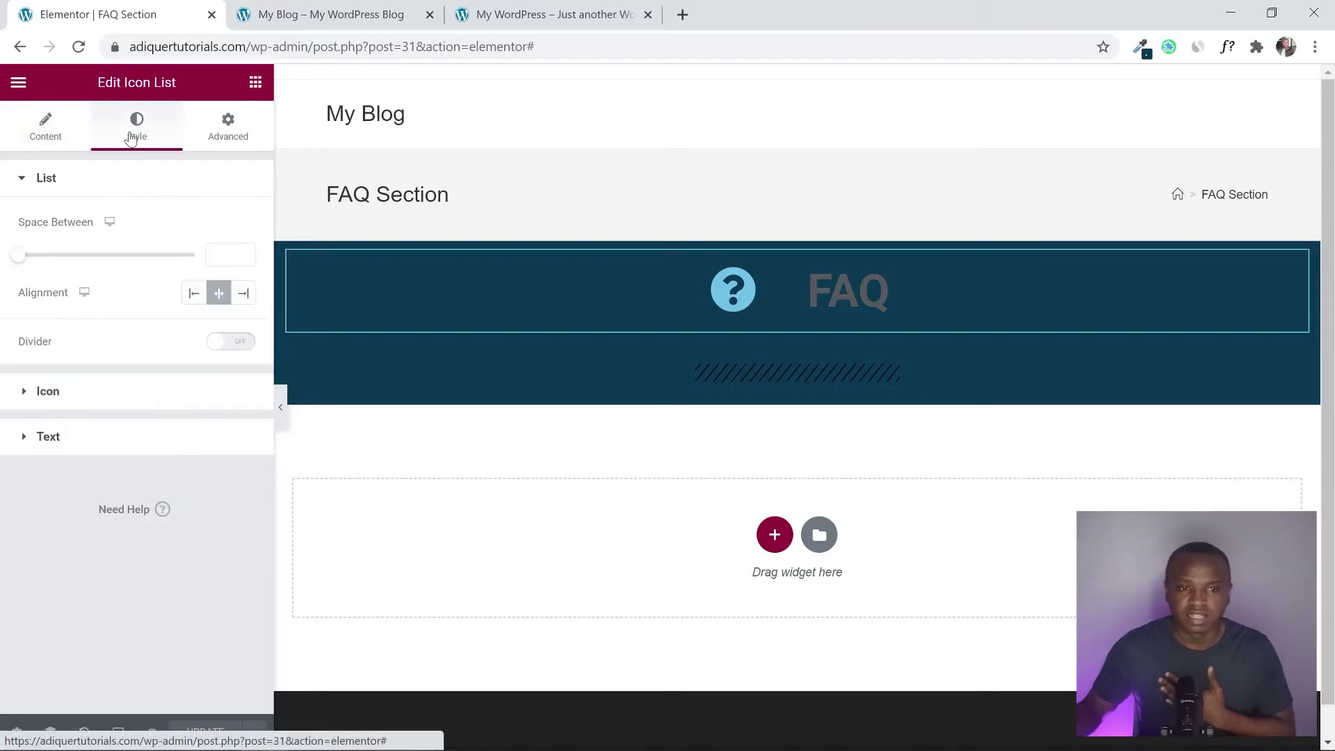
left_click(26, 391)
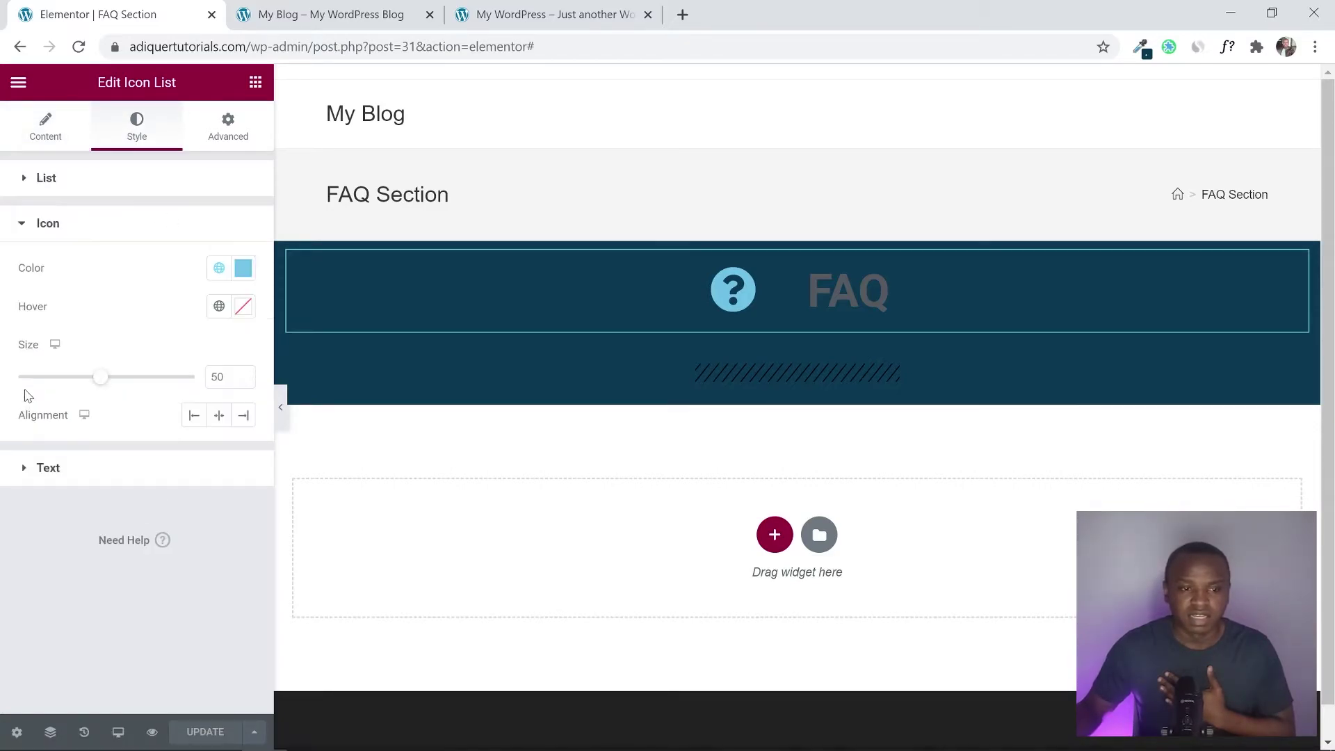
left_click(243, 268)
left_click_drag(137, 352, 2, 292)
left_click(3, 622)
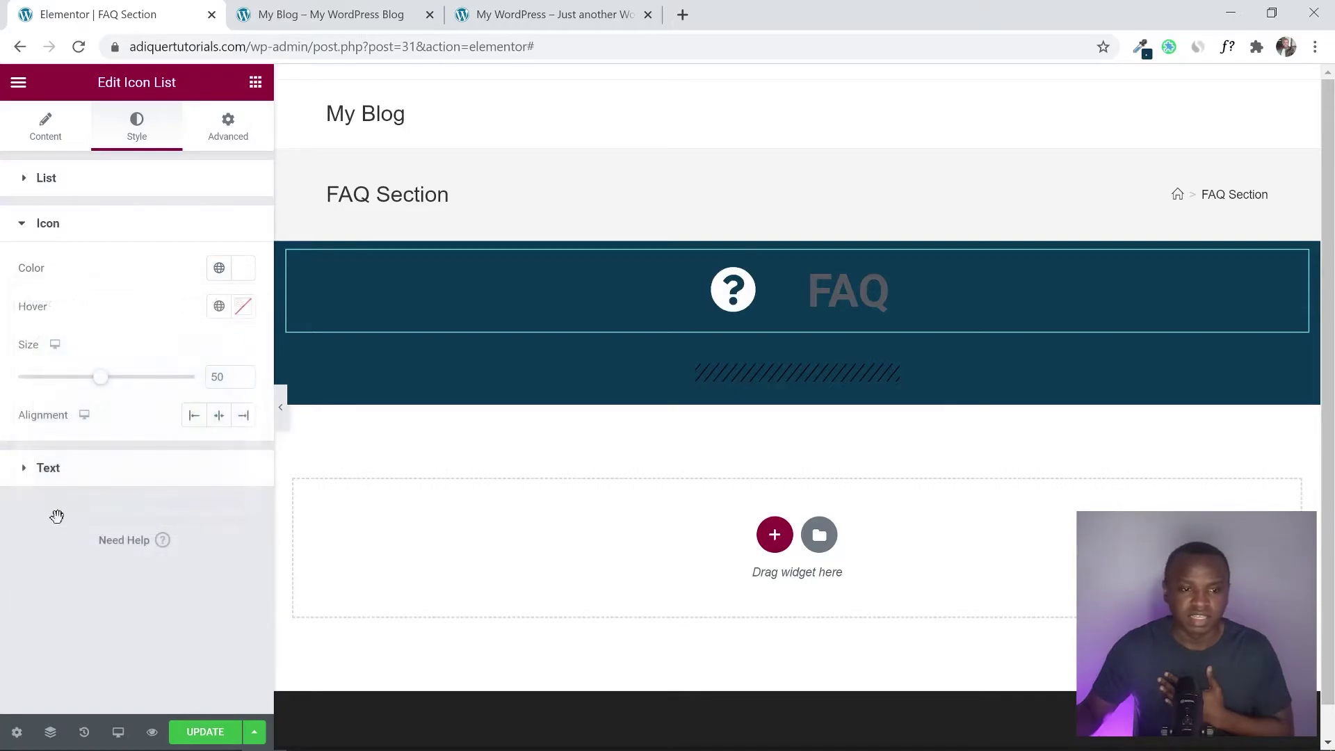
Set the text color of the FAQ icon list to white, #FFFFFF
left_click(31, 470)
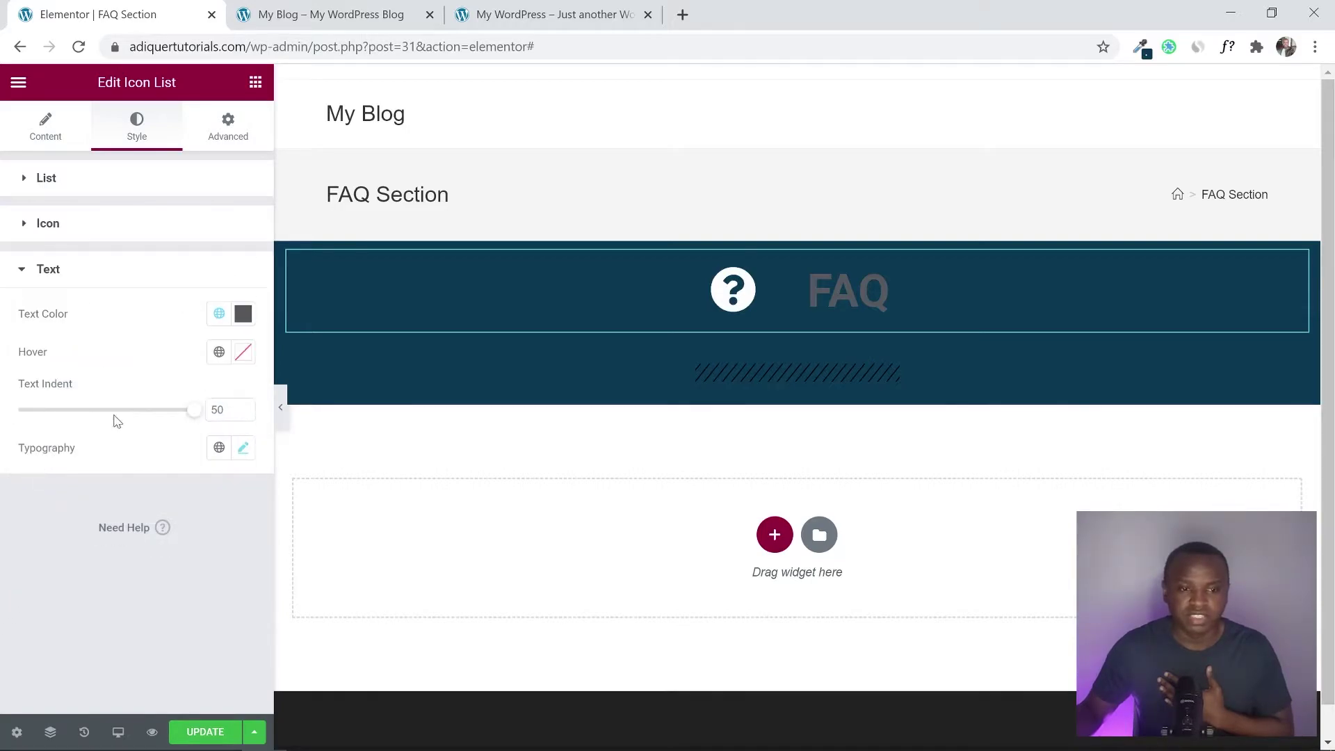
left_click(243, 313)
left_click_drag(118, 502, 2, 322)
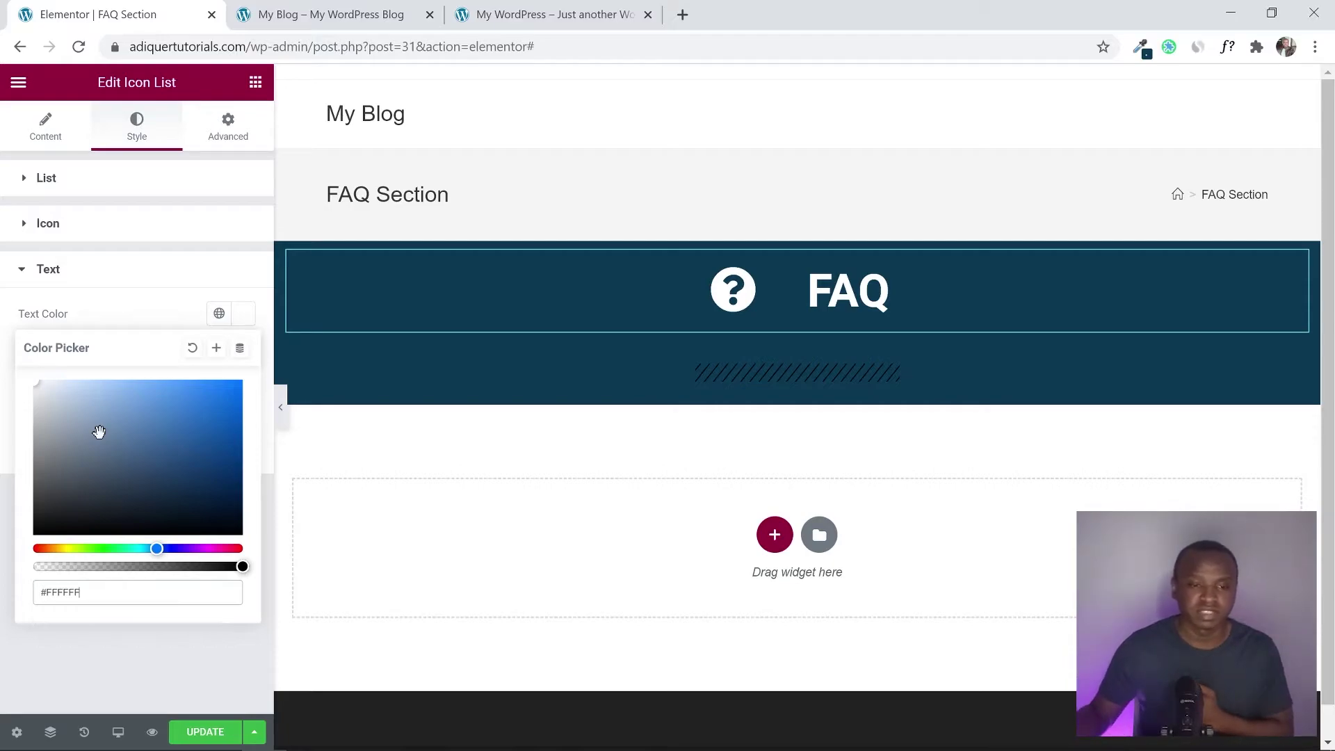
left_click(487, 445)
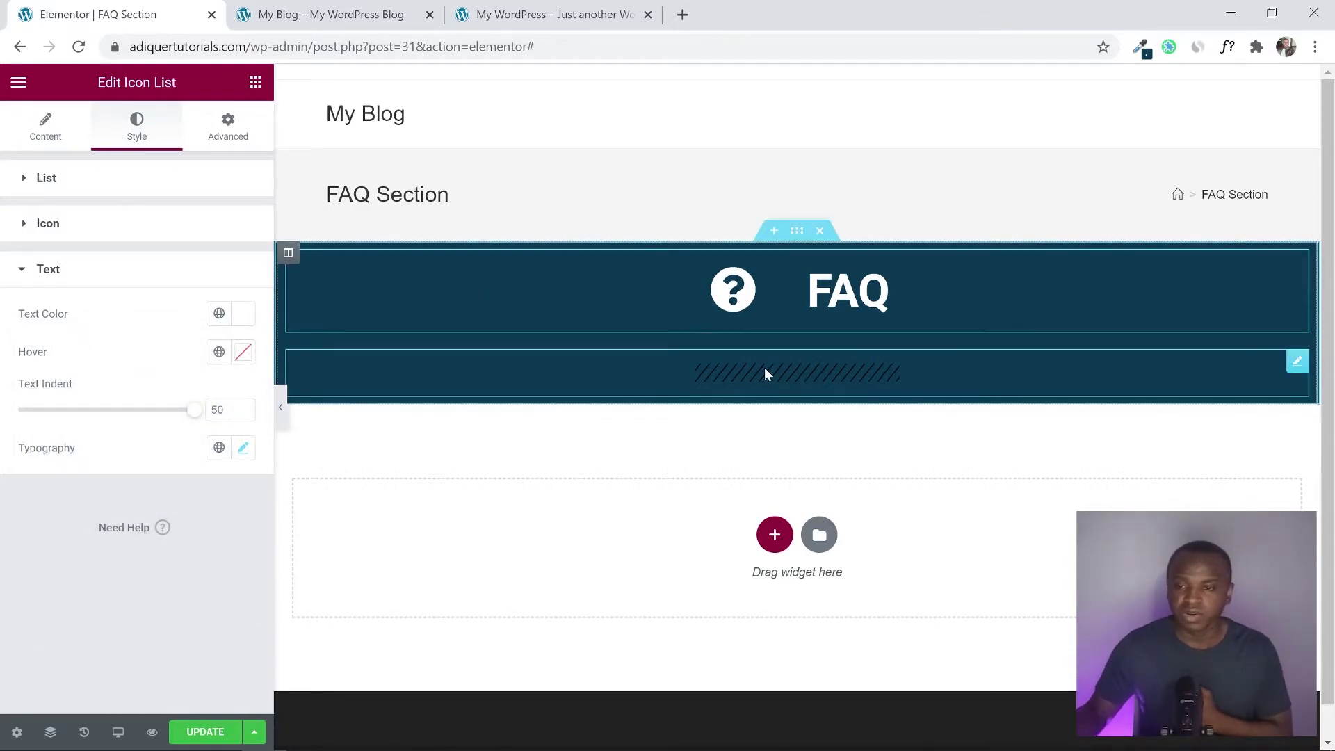
Set the slashes divider's color to white, #FFFFFF
left_click(1295, 364)
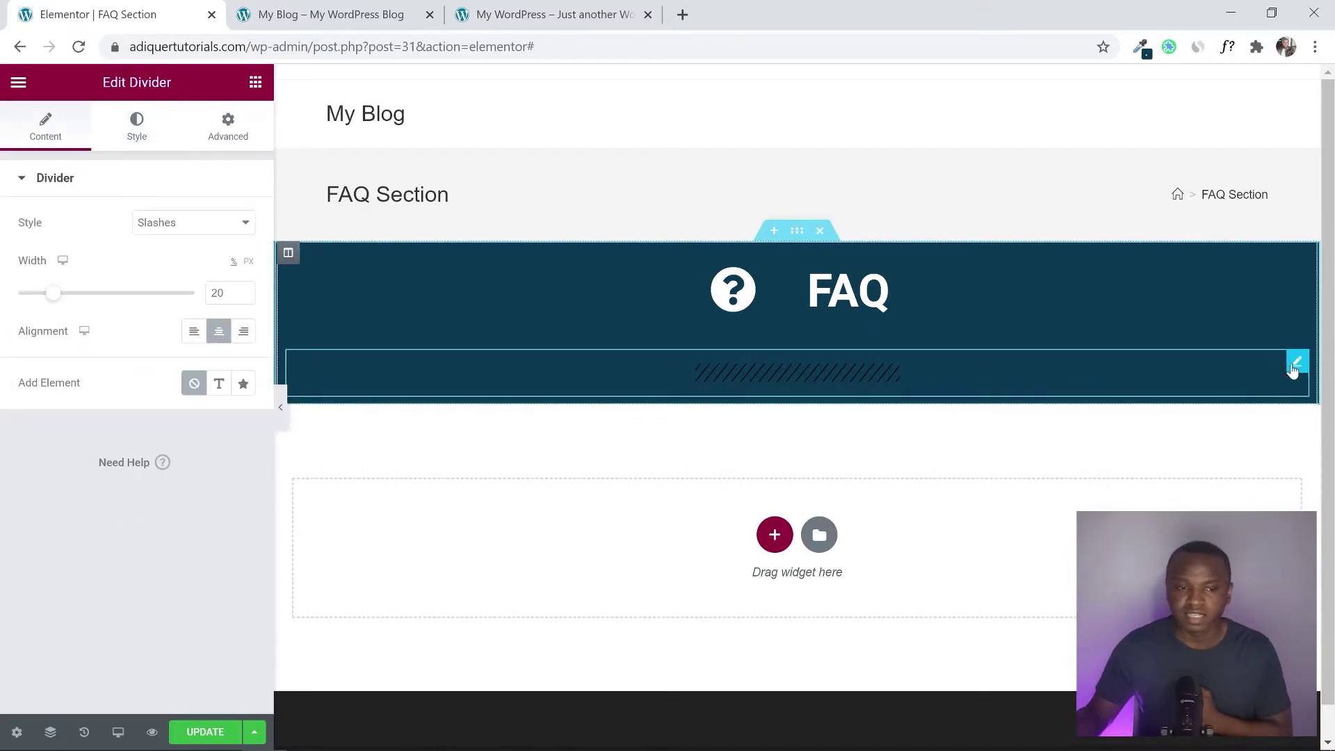
left_click(136, 127)
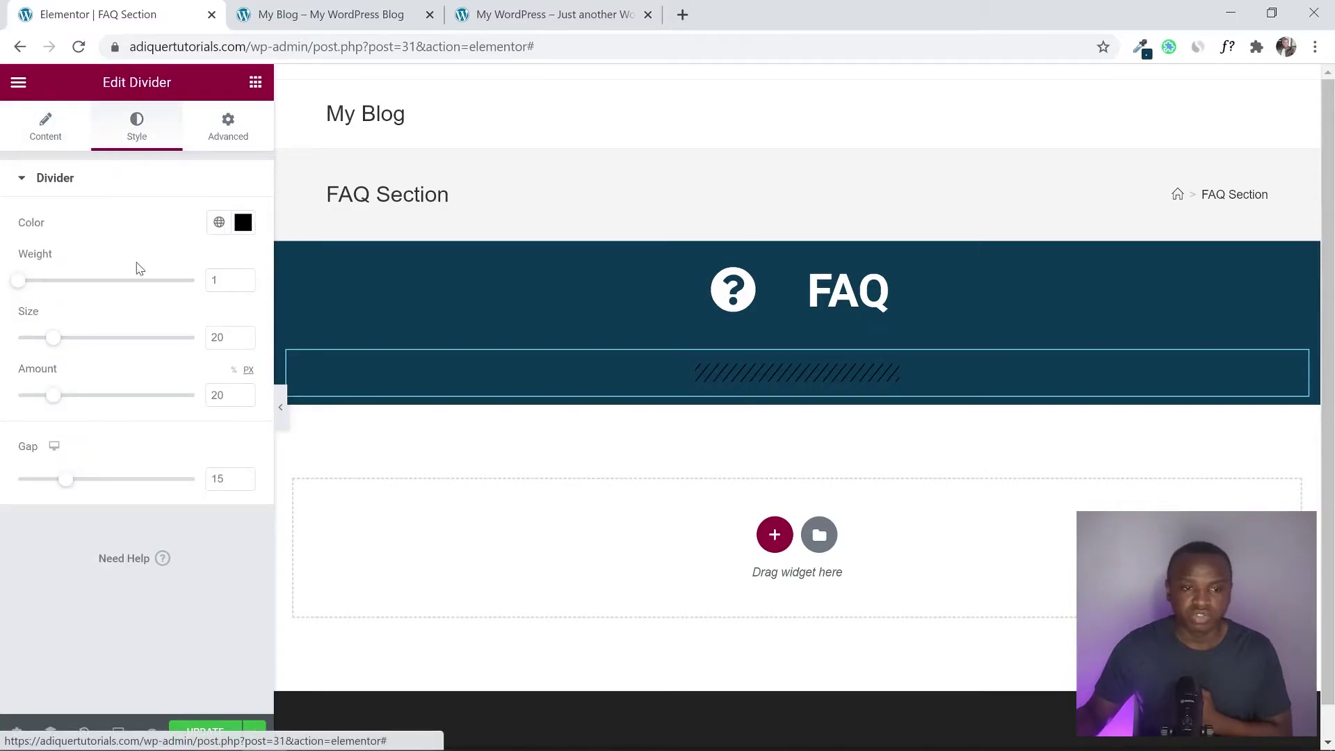
left_click(244, 223)
type("#FFFFFF")
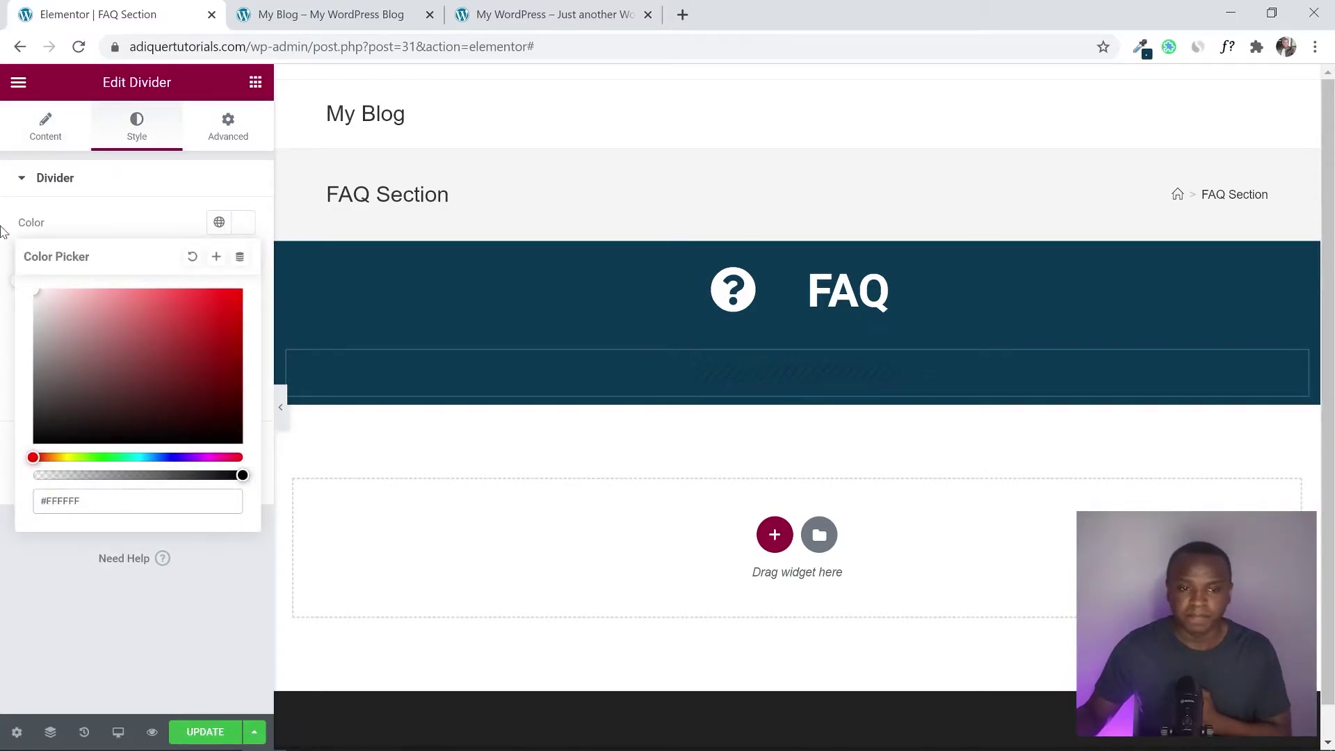
left_click(14, 385)
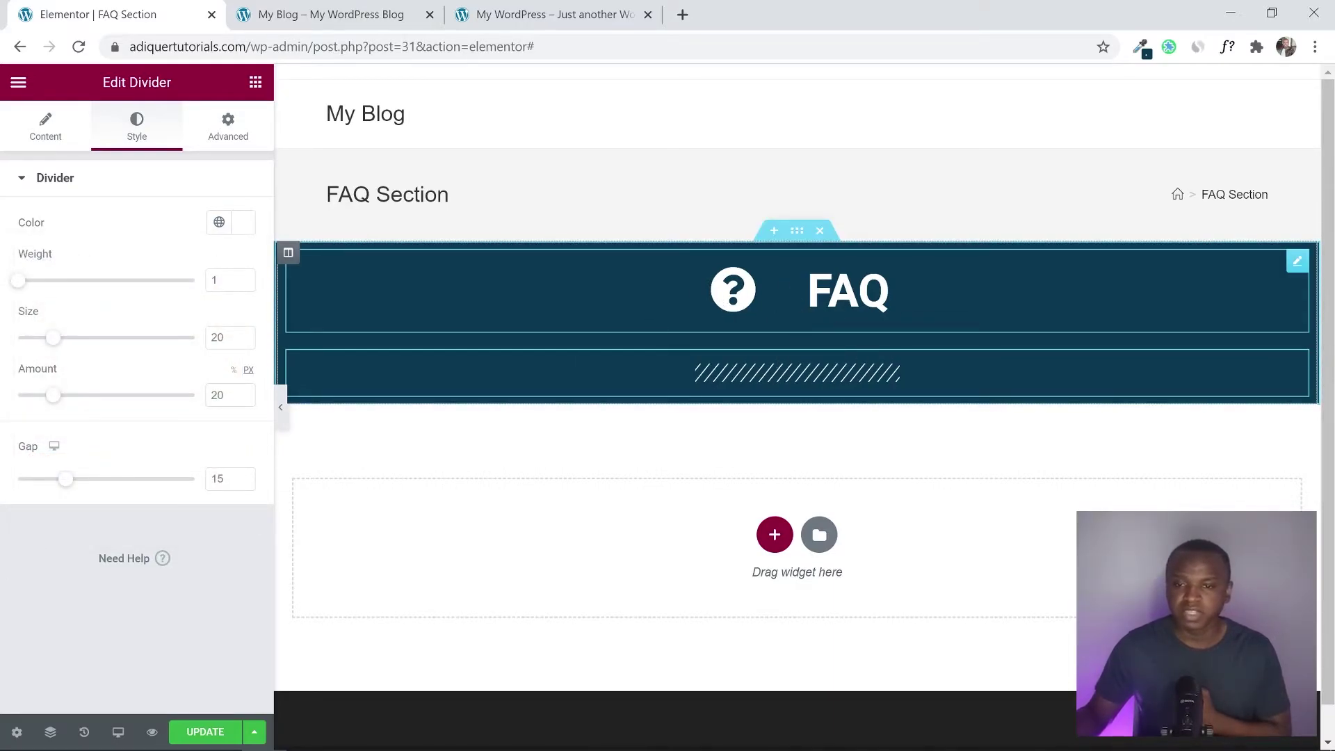
Align the question circle icon to the right, closer to the FAQ text, and review the text spacing settings
left_click(1298, 262)
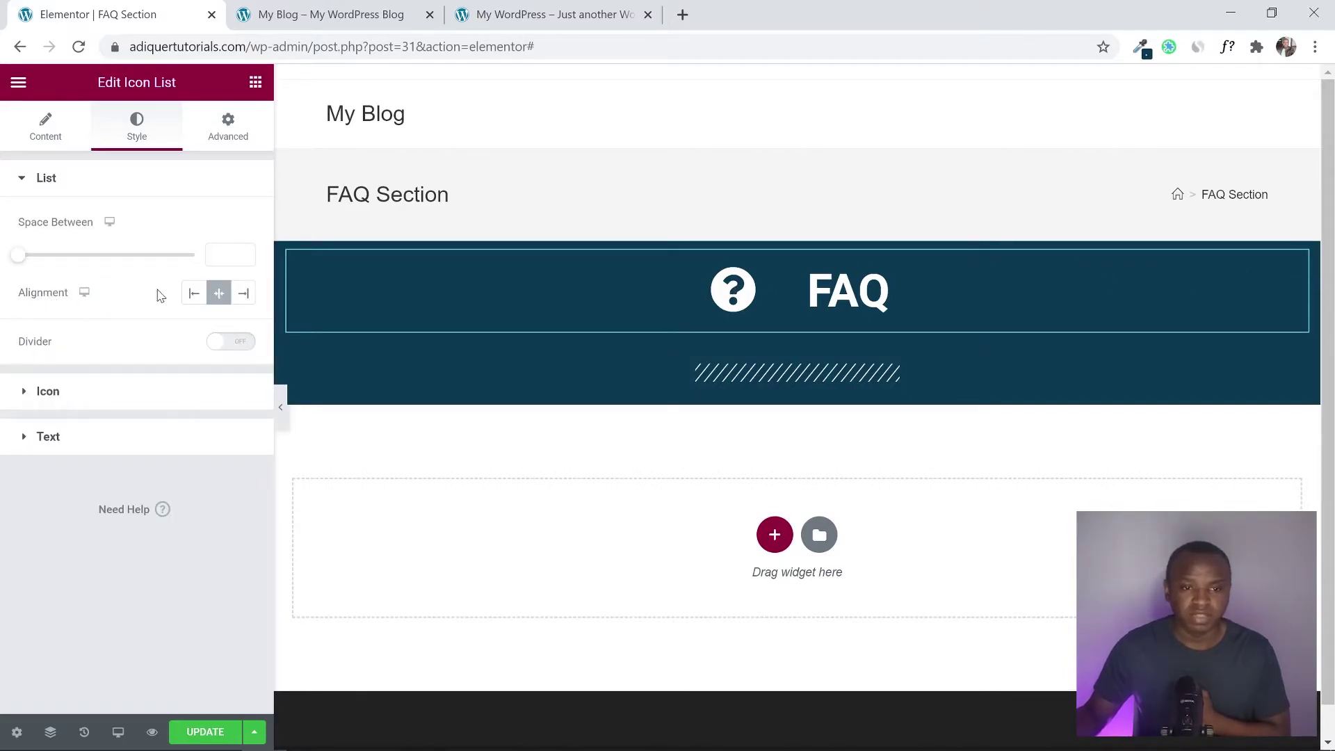
left_click(26, 392)
left_click(243, 415)
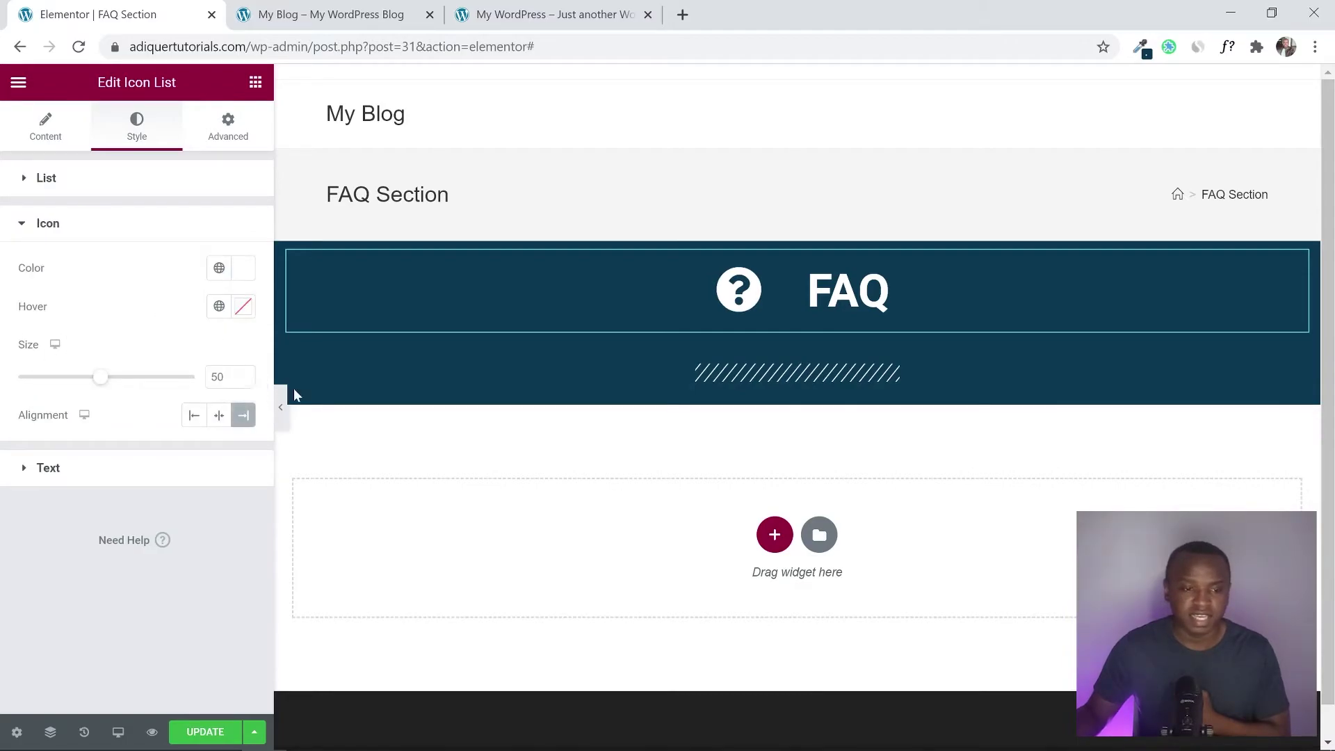
left_click(49, 469)
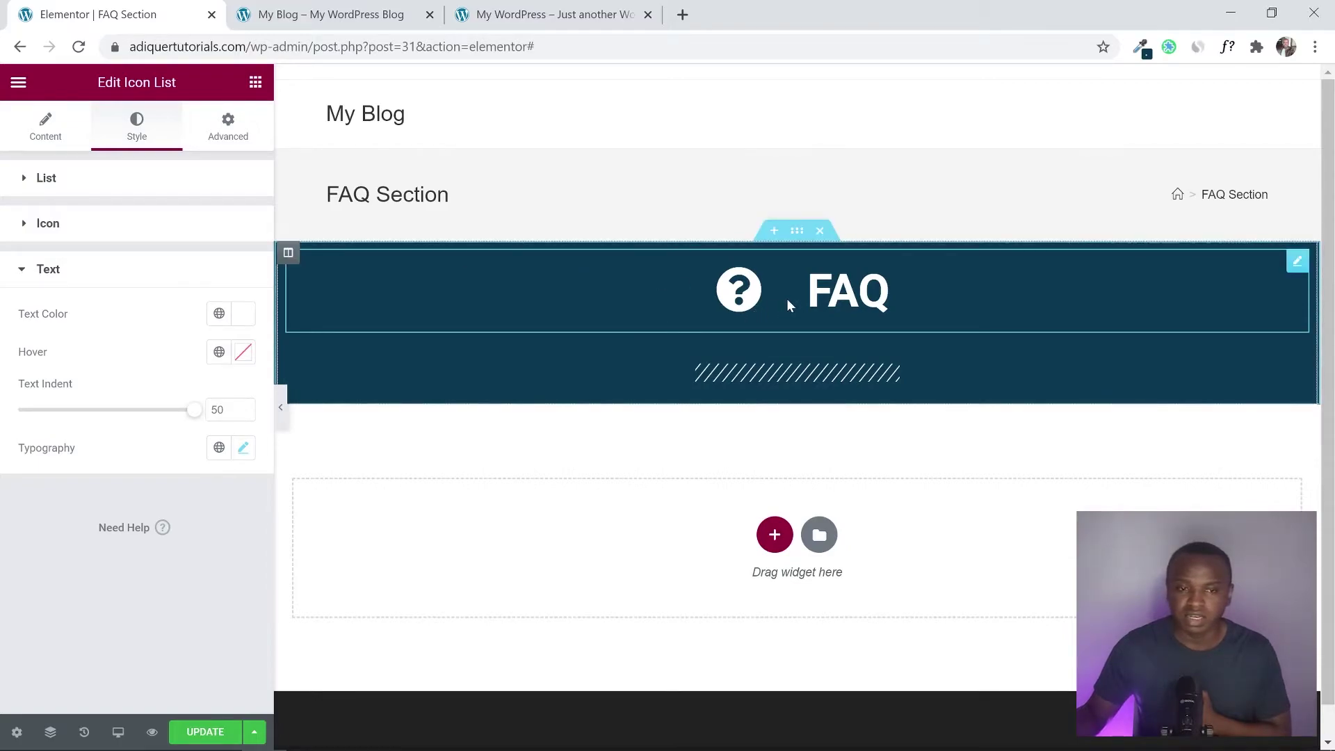
left_click(21, 287)
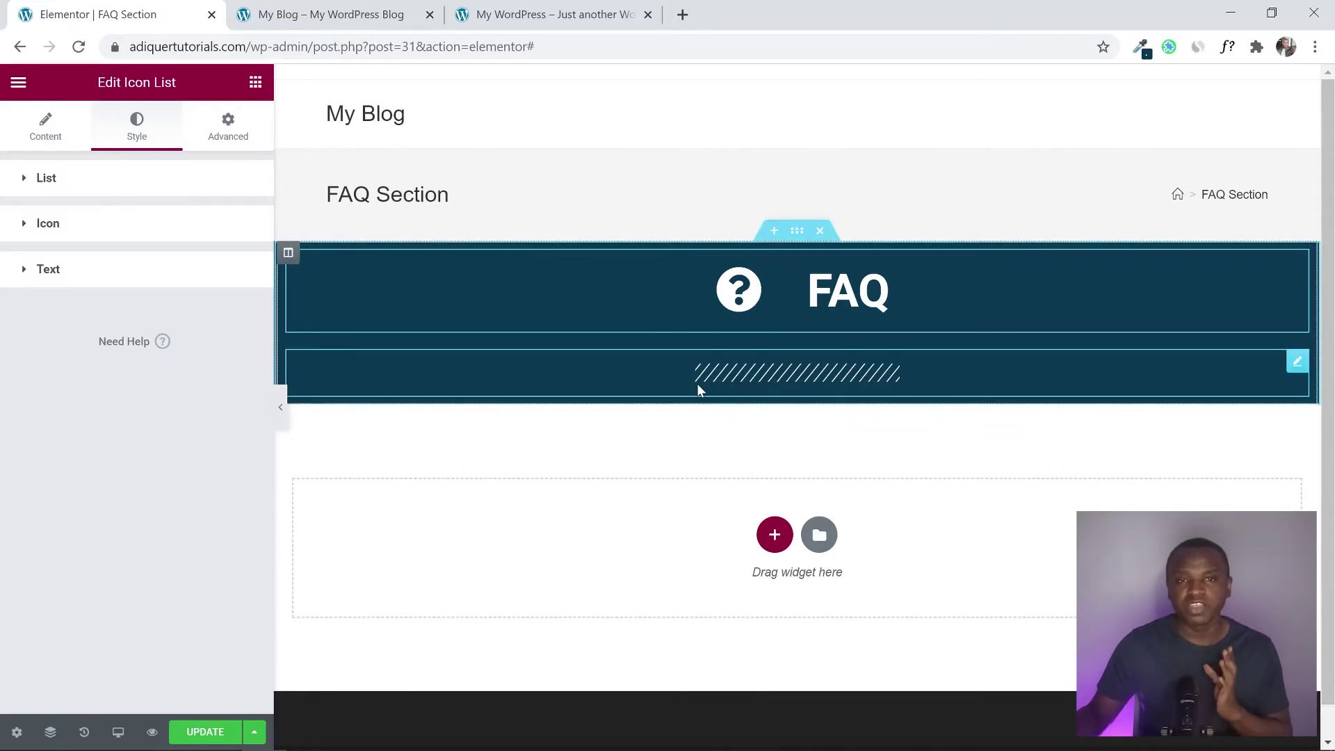
Check the header's notch on the sample page and add an Arrow shape divider to the bottom edge of the FAQ heading section
key("ctrl+3")
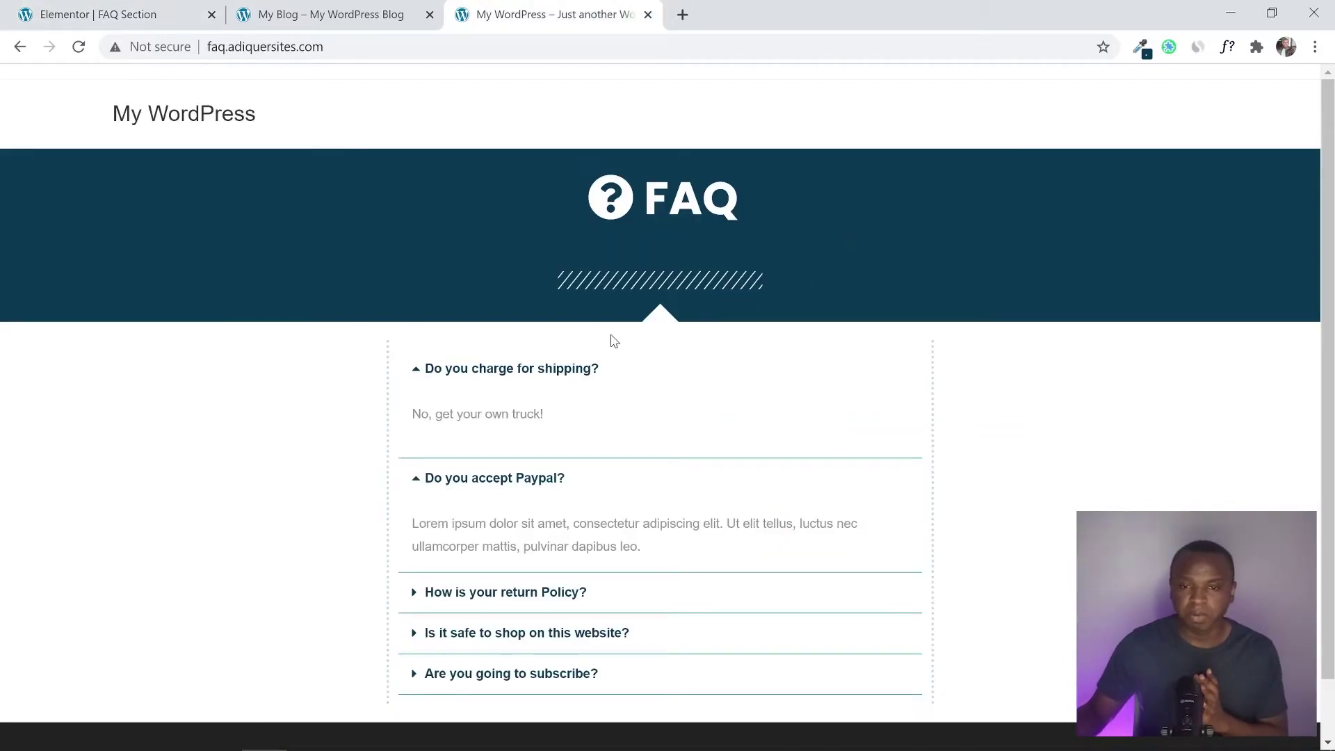
left_click(263, 6)
left_click(118, 13)
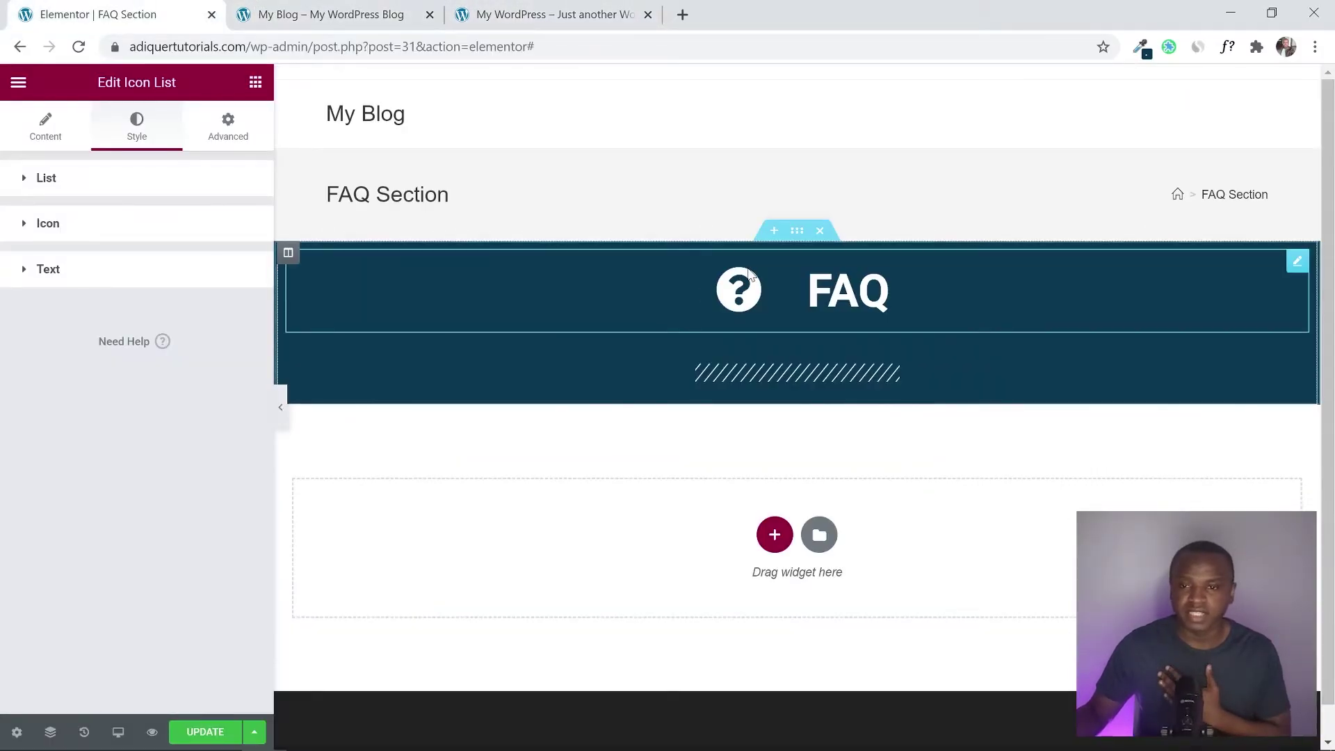
left_click(794, 231)
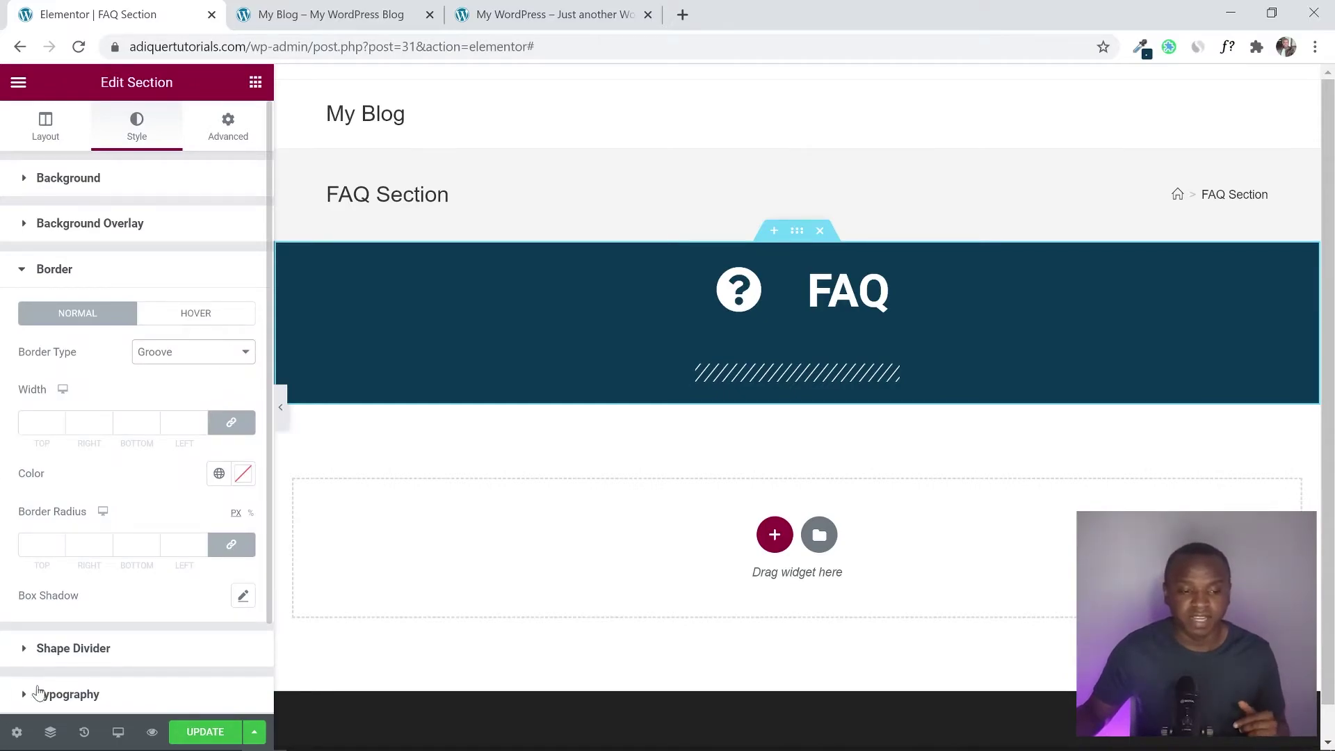
left_click(50, 648)
left_click(170, 400)
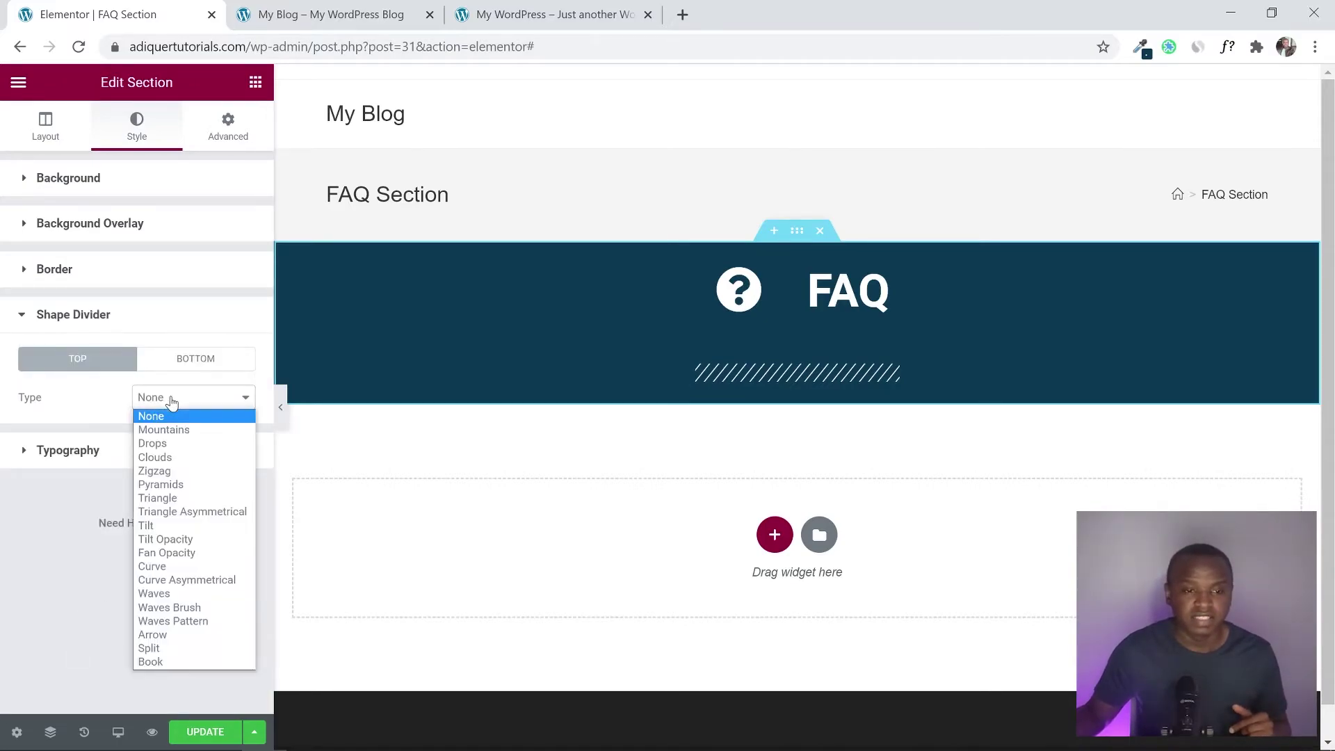
left_click(179, 369)
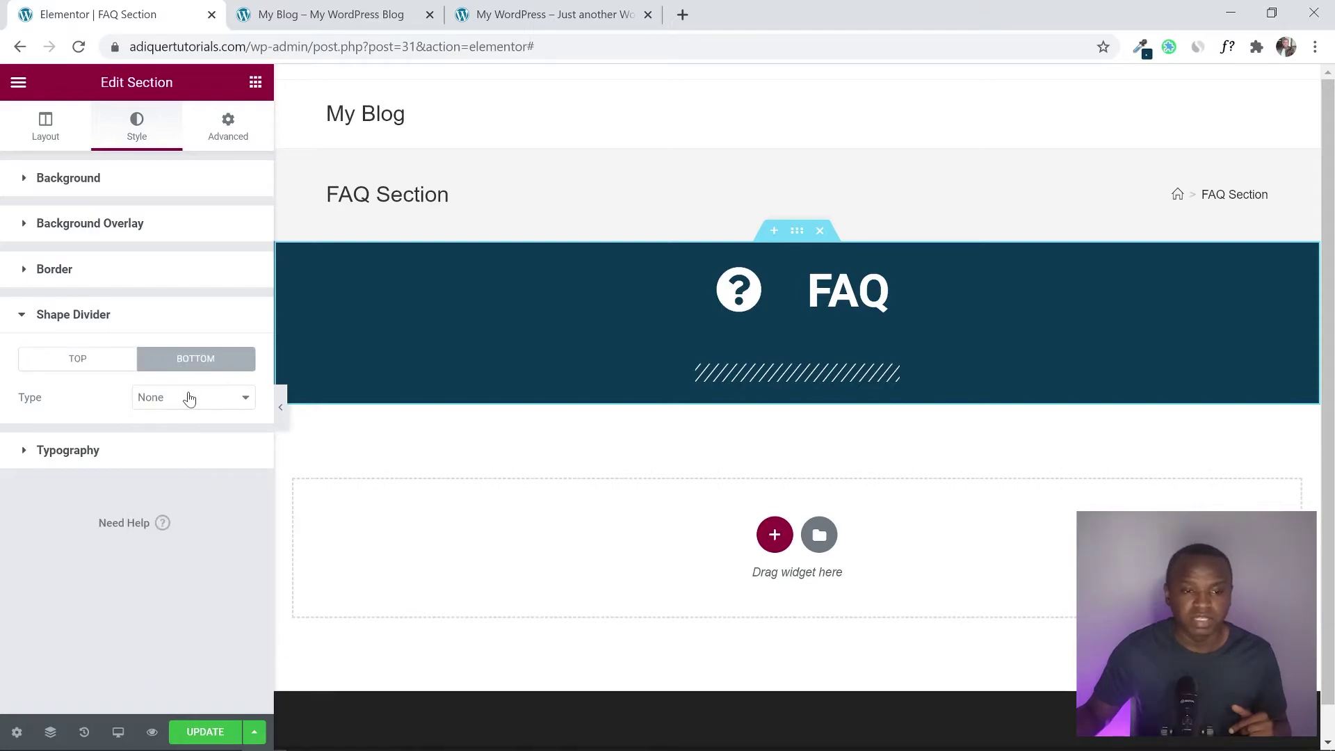
left_click(189, 398)
left_click(183, 635)
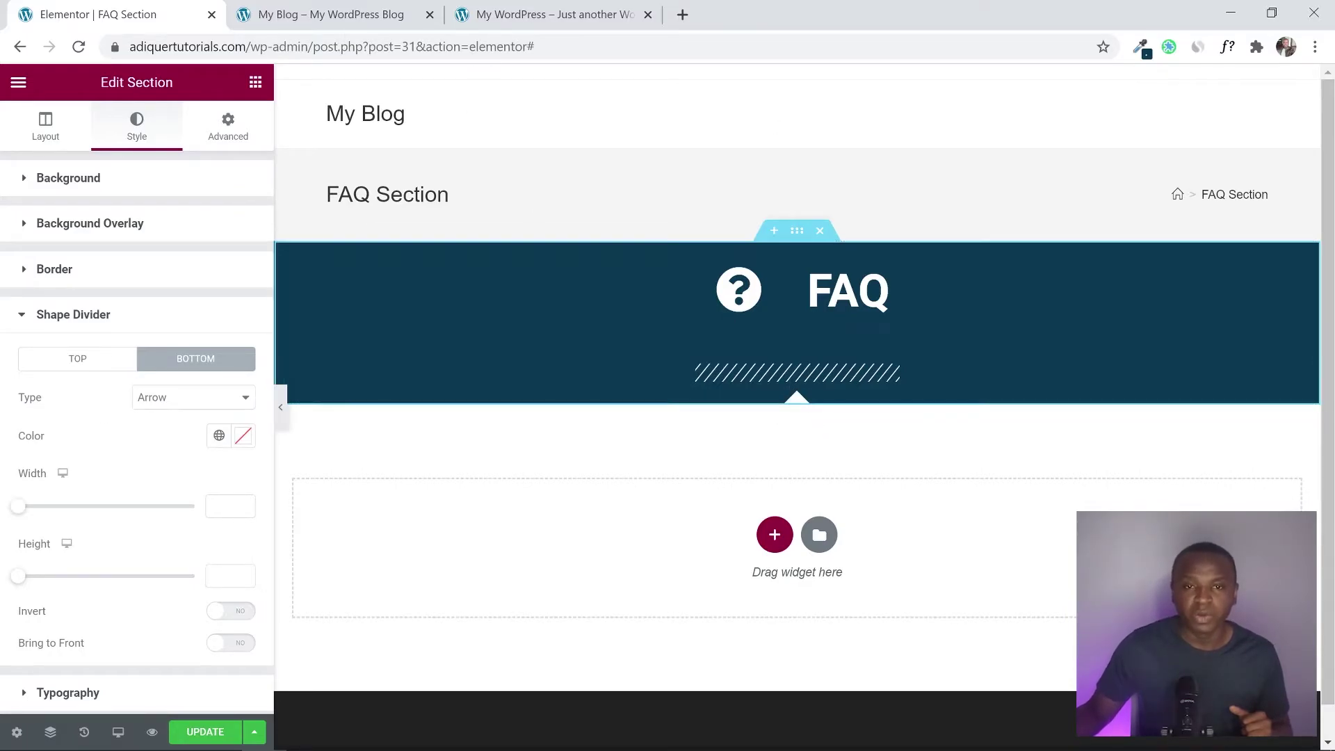
Check the question layout on the sample page and add a three-column section below the FAQ heading section
left_click(551, 8)
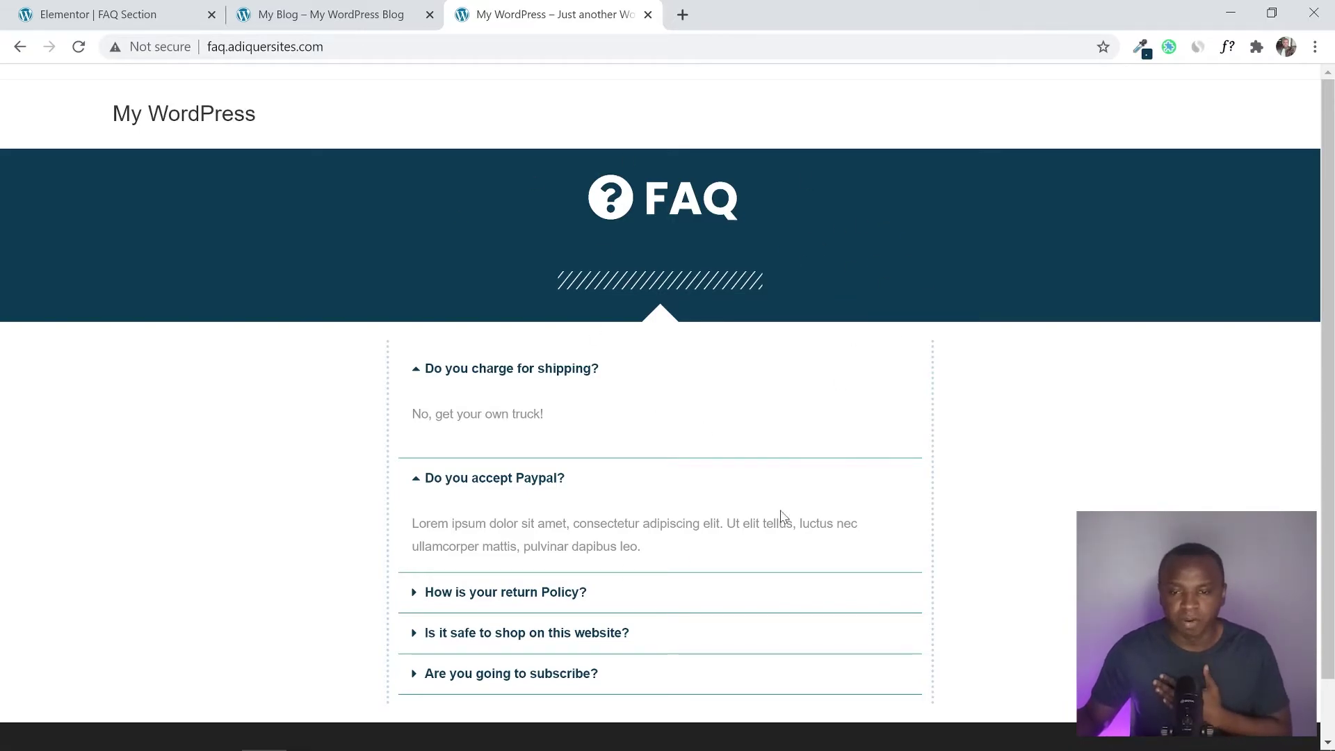
left_click(147, 13)
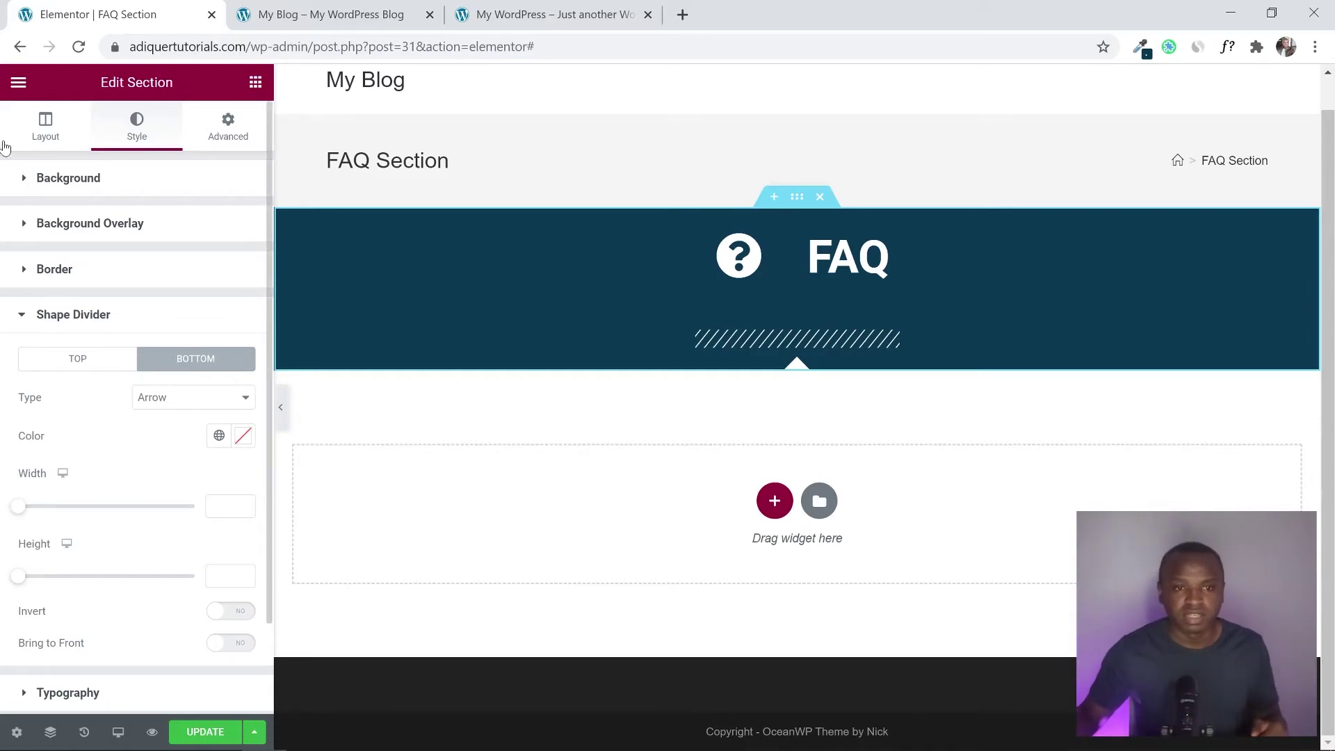
left_click(255, 82)
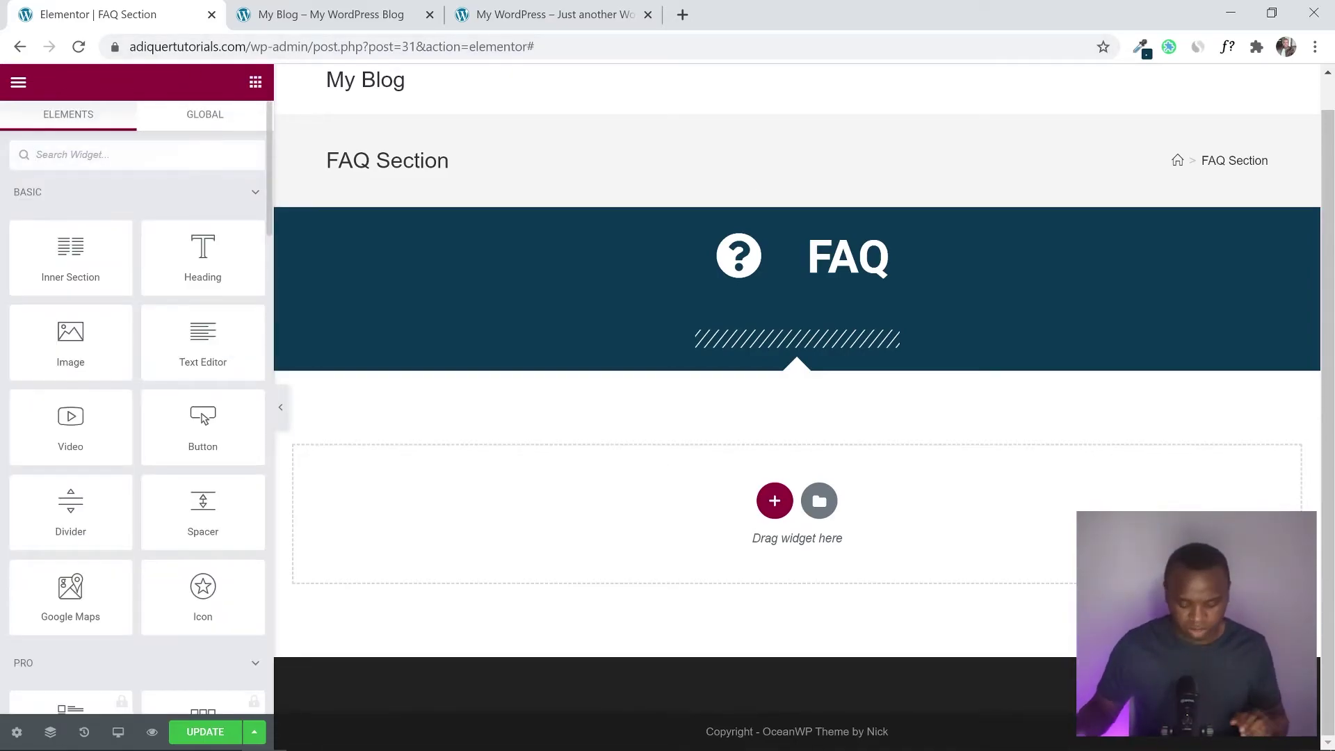
type("TOGG")
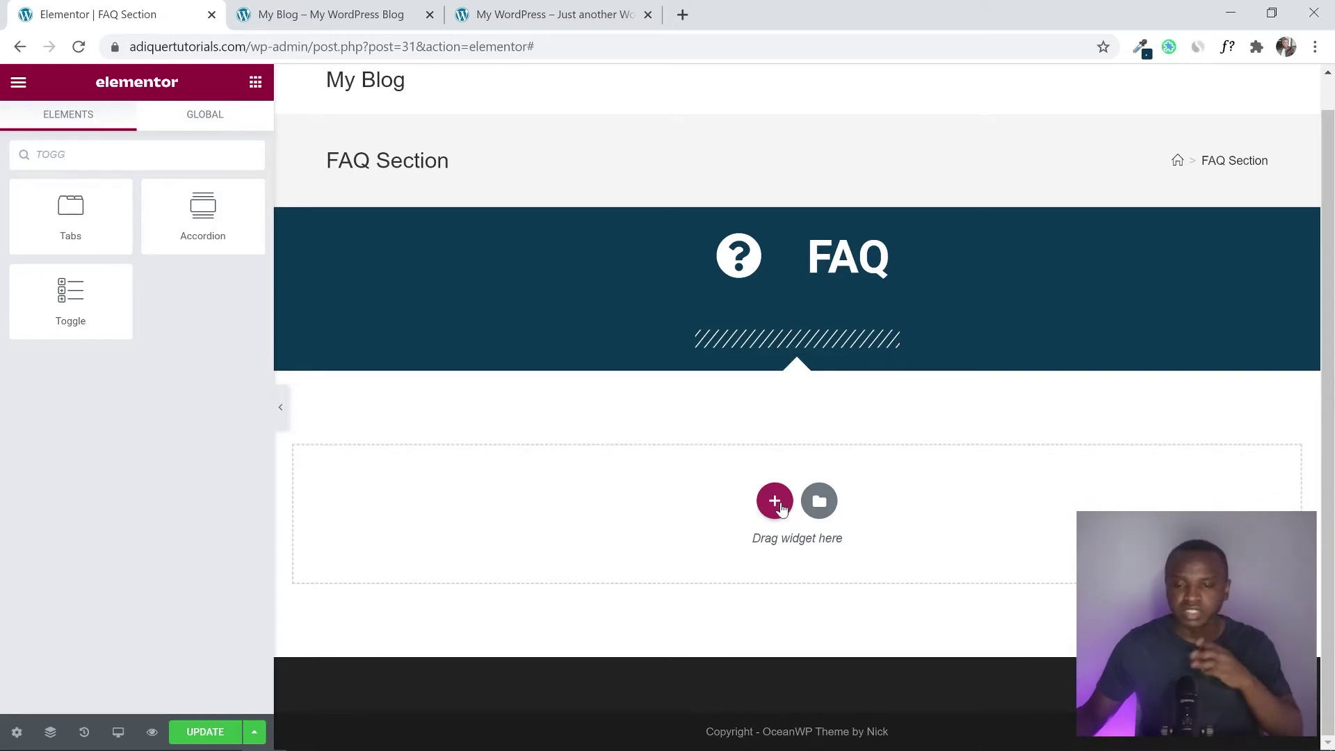
left_click(776, 504)
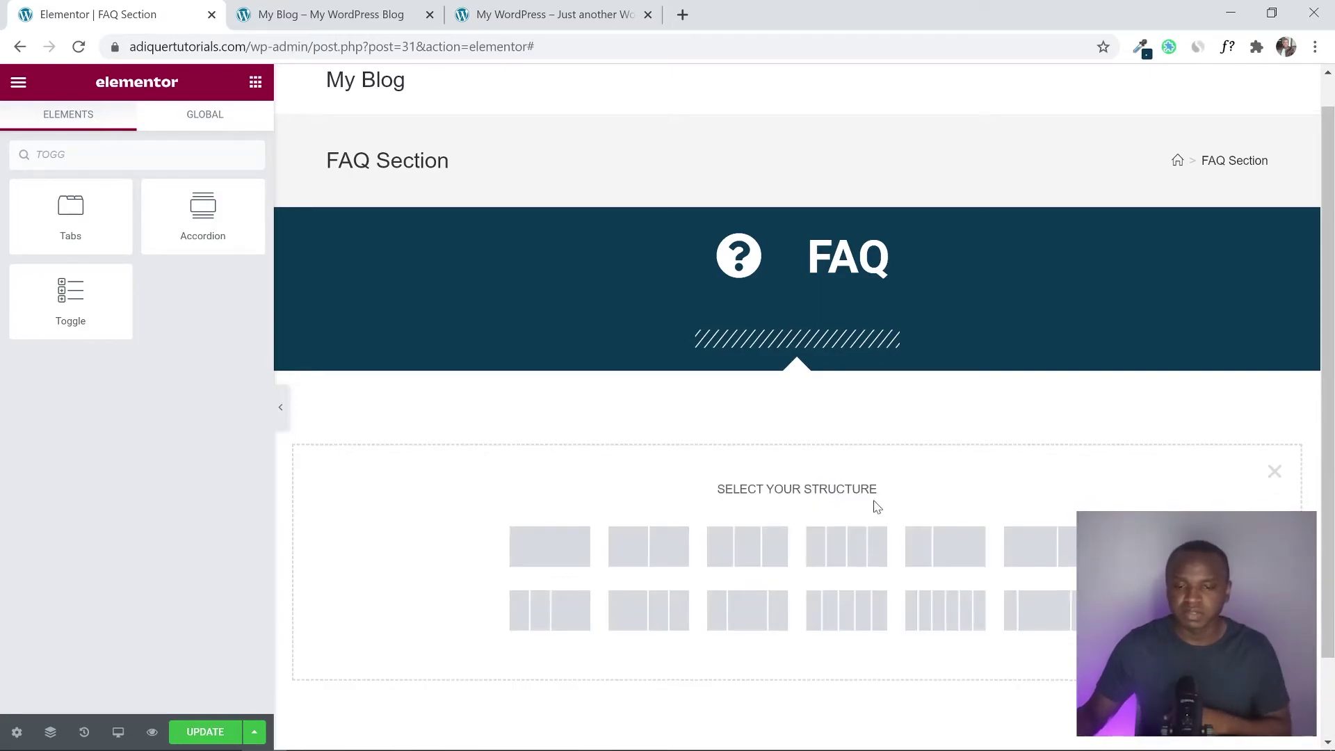
left_click(742, 550)
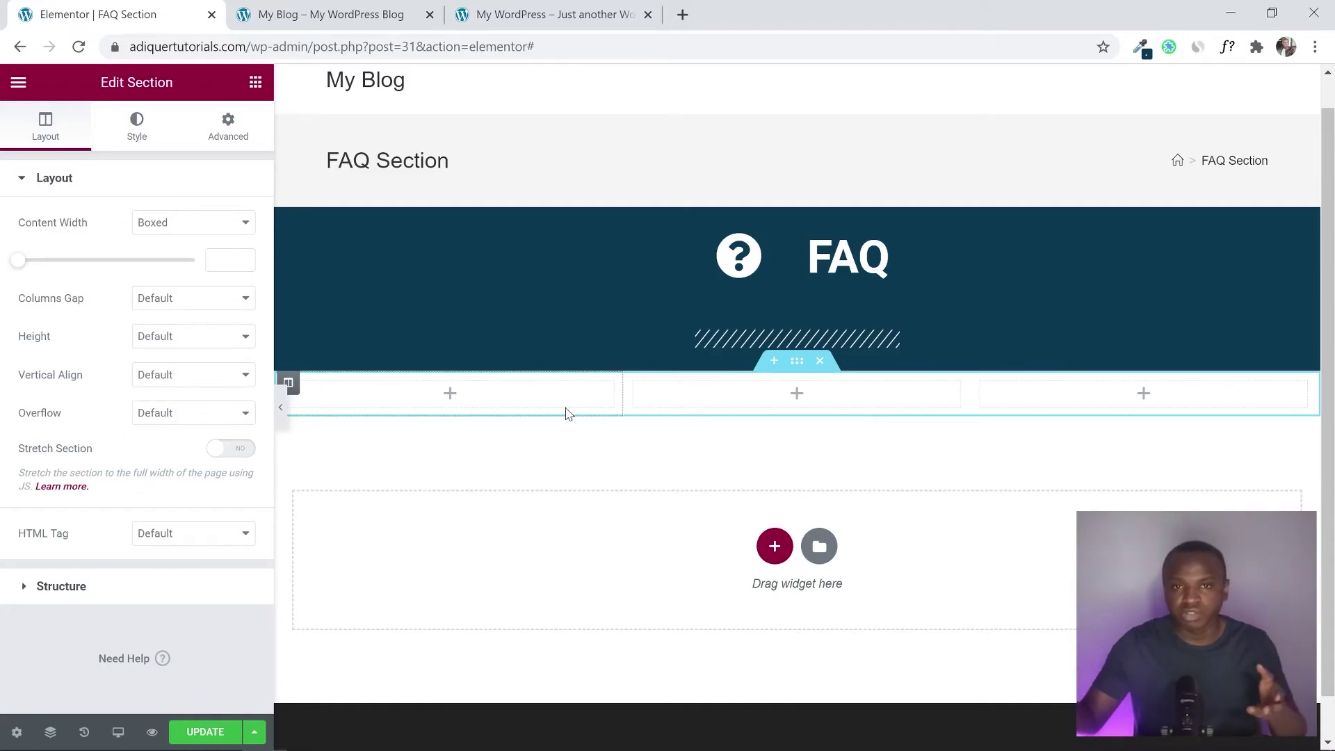
Set the width of both outer columns in the new section to 20%
left_click(289, 383)
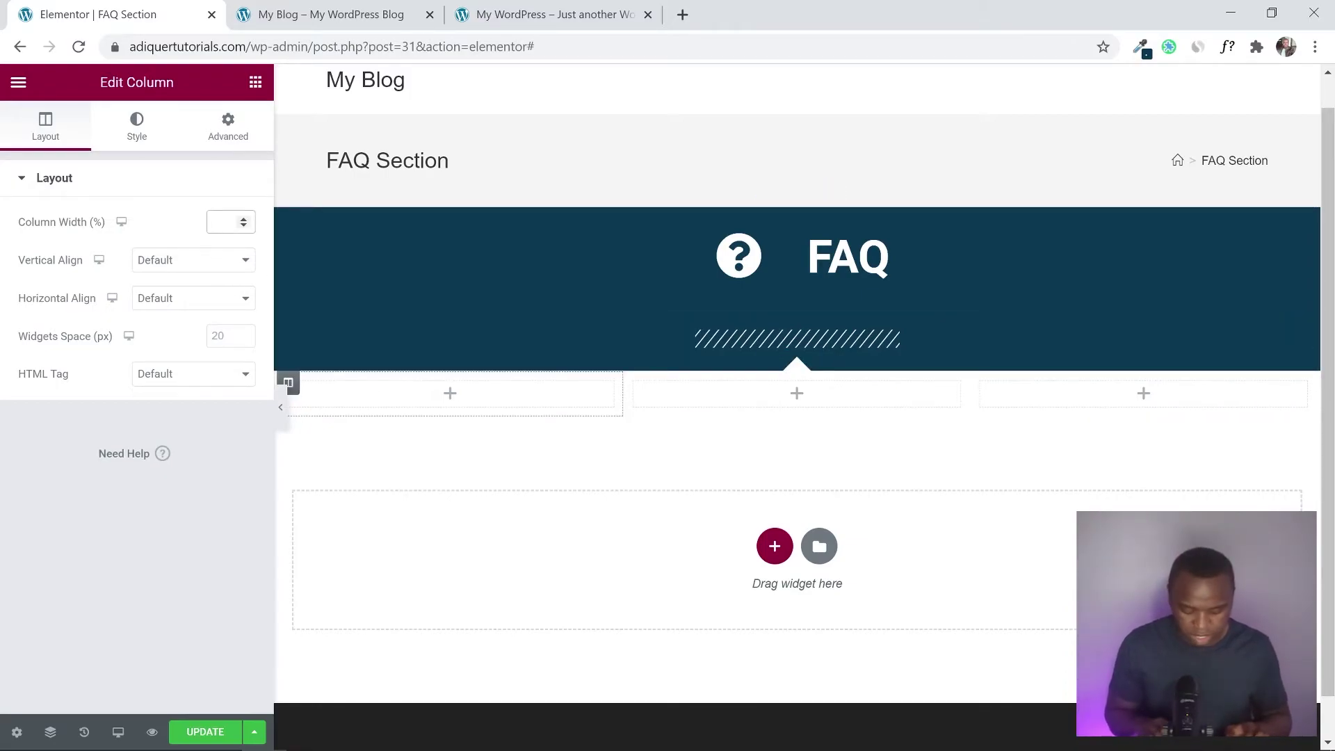
type("20")
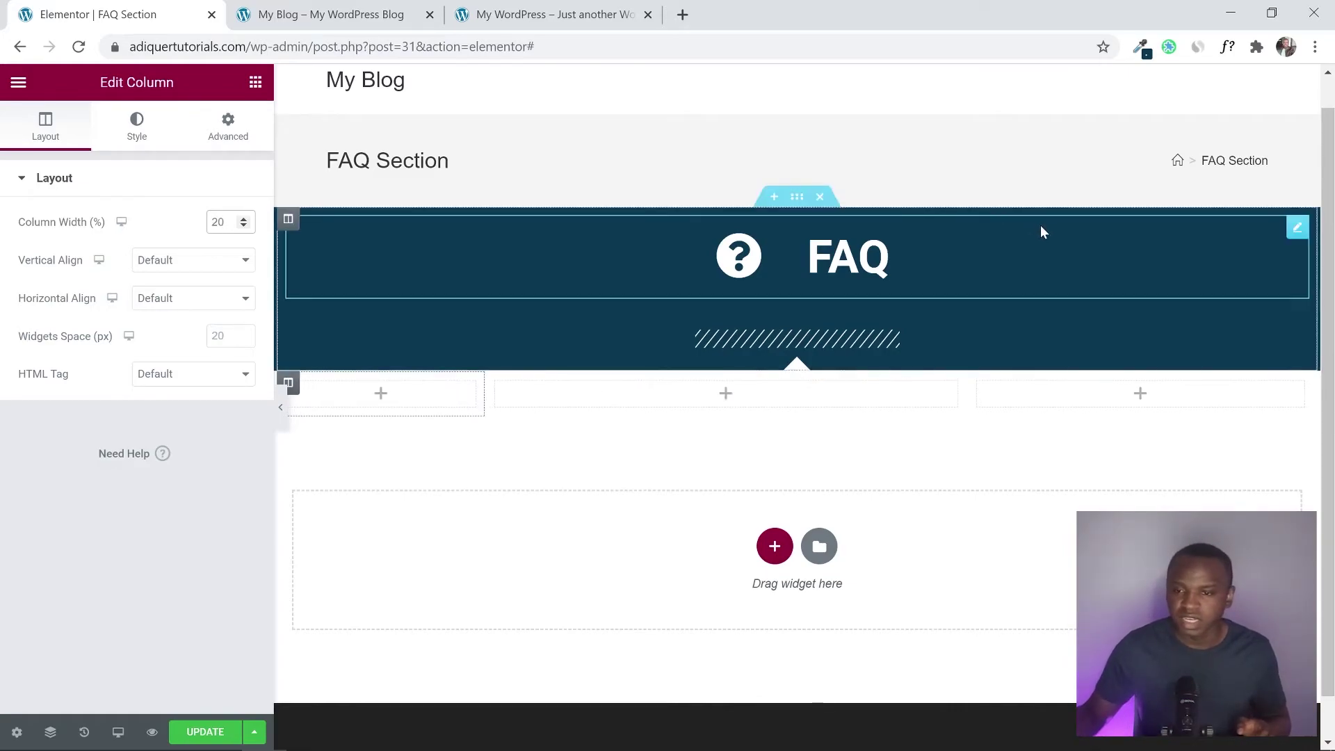
left_click(977, 382)
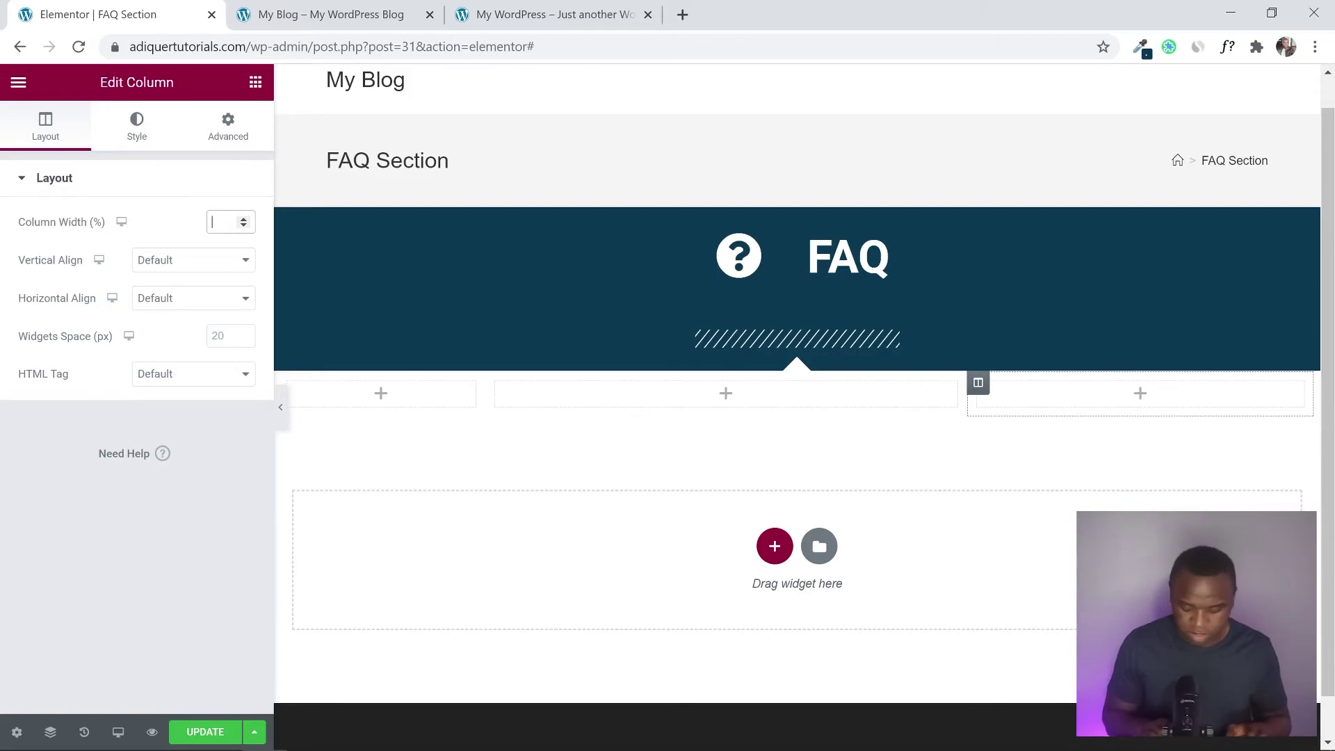
type("20")
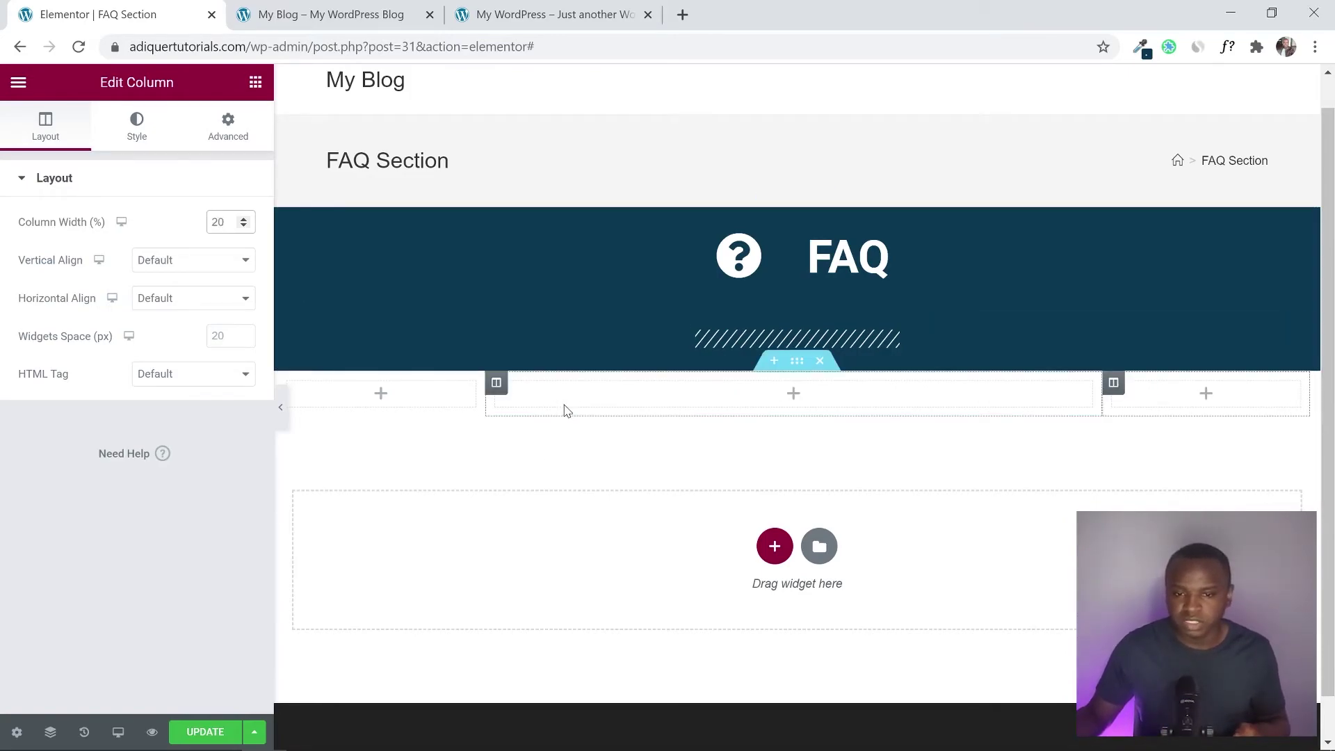
Add a Toggle widget to the middle column and collapse its first item in the preview
left_click(255, 83)
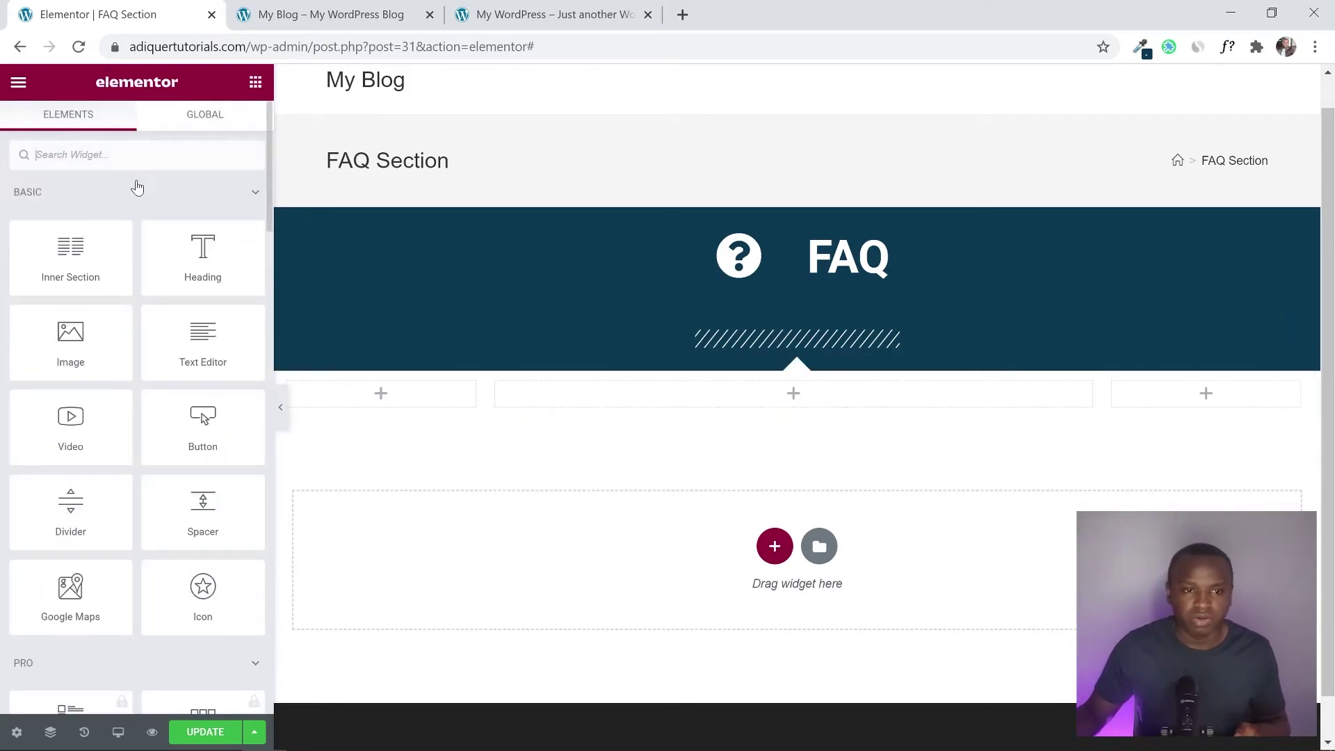
type("TOGGLE")
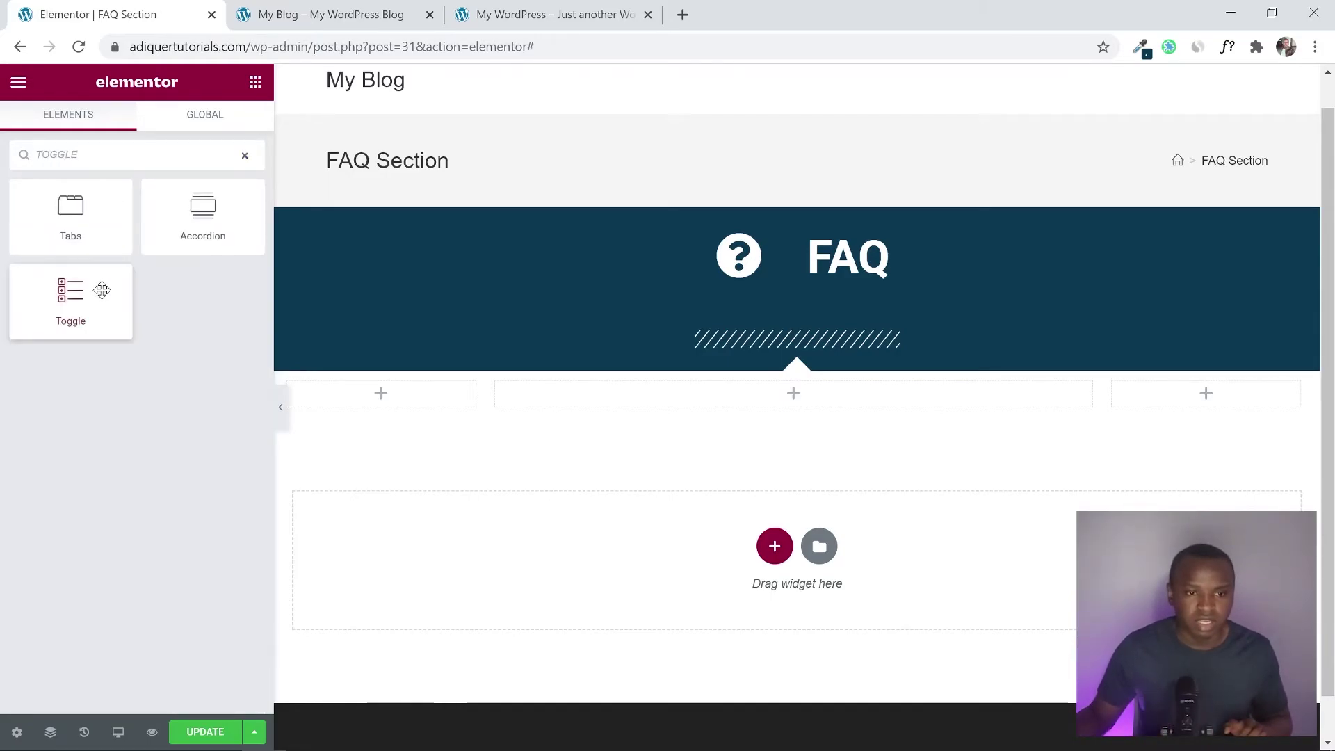
left_click_drag(59, 306, 821, 395)
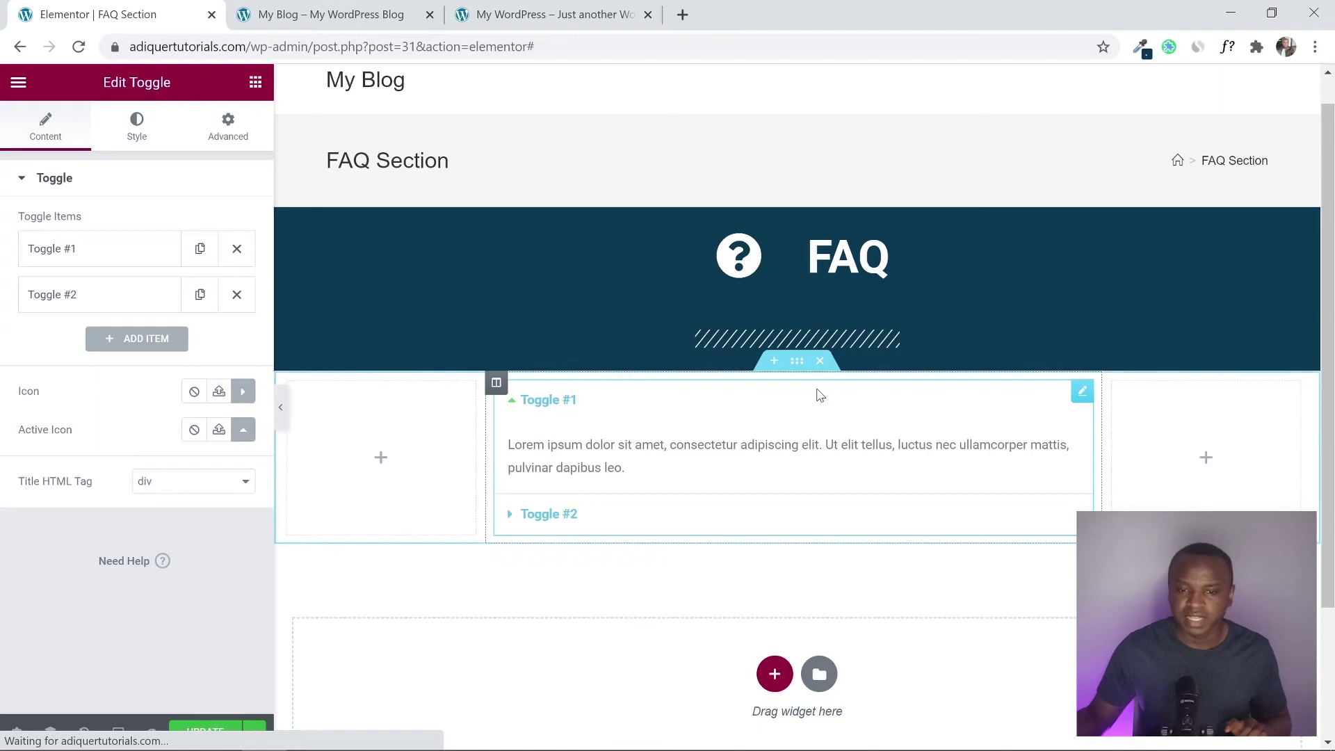
left_click(646, 404)
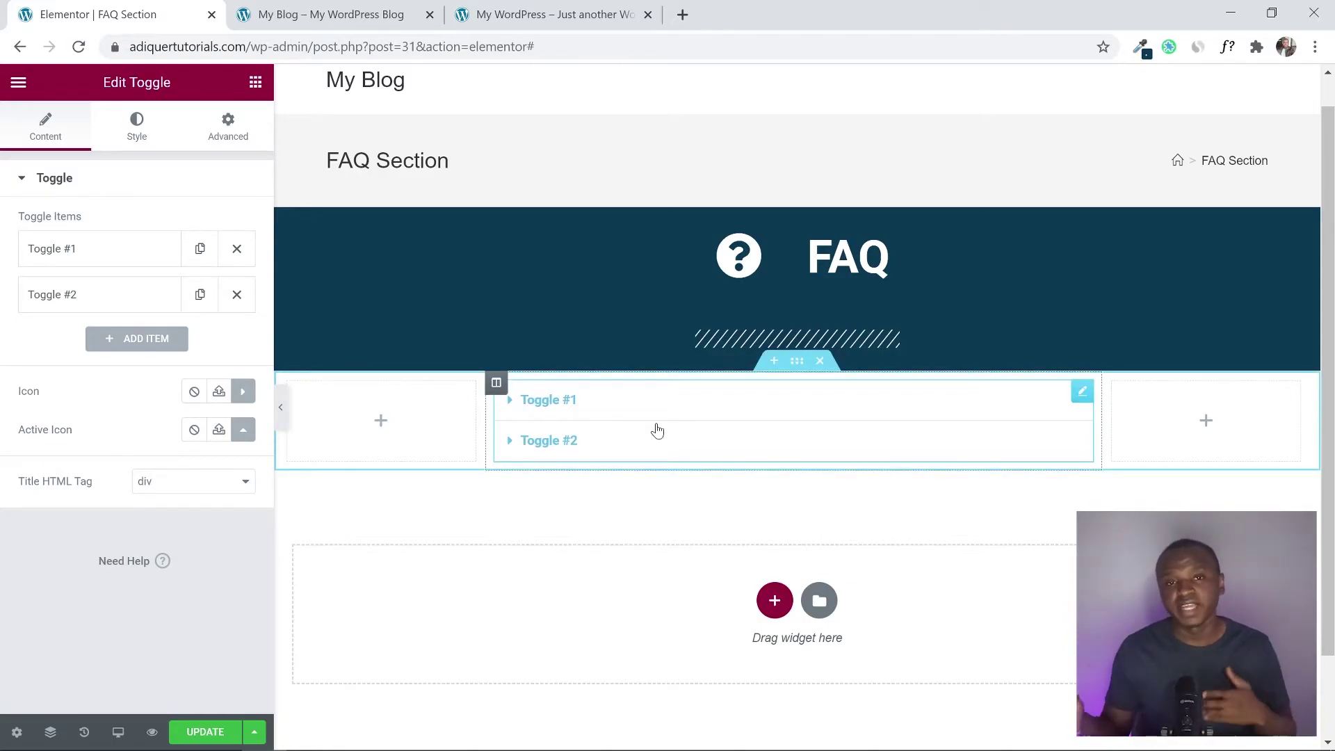
Copy the question "Do you charge for shipping?" from the sample page and use it as the first toggle item's title
left_click(130, 262)
left_click(528, 12)
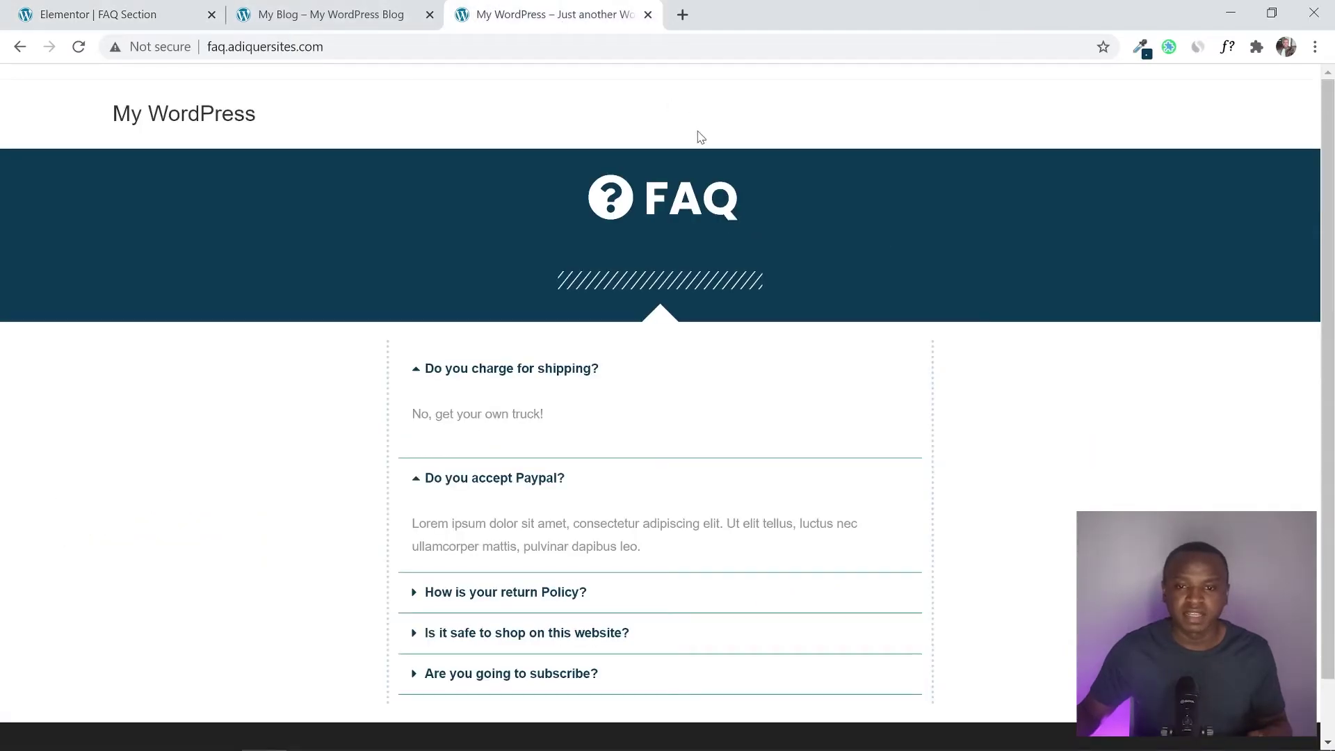
left_click_drag(618, 372, 417, 367)
right_click(470, 371)
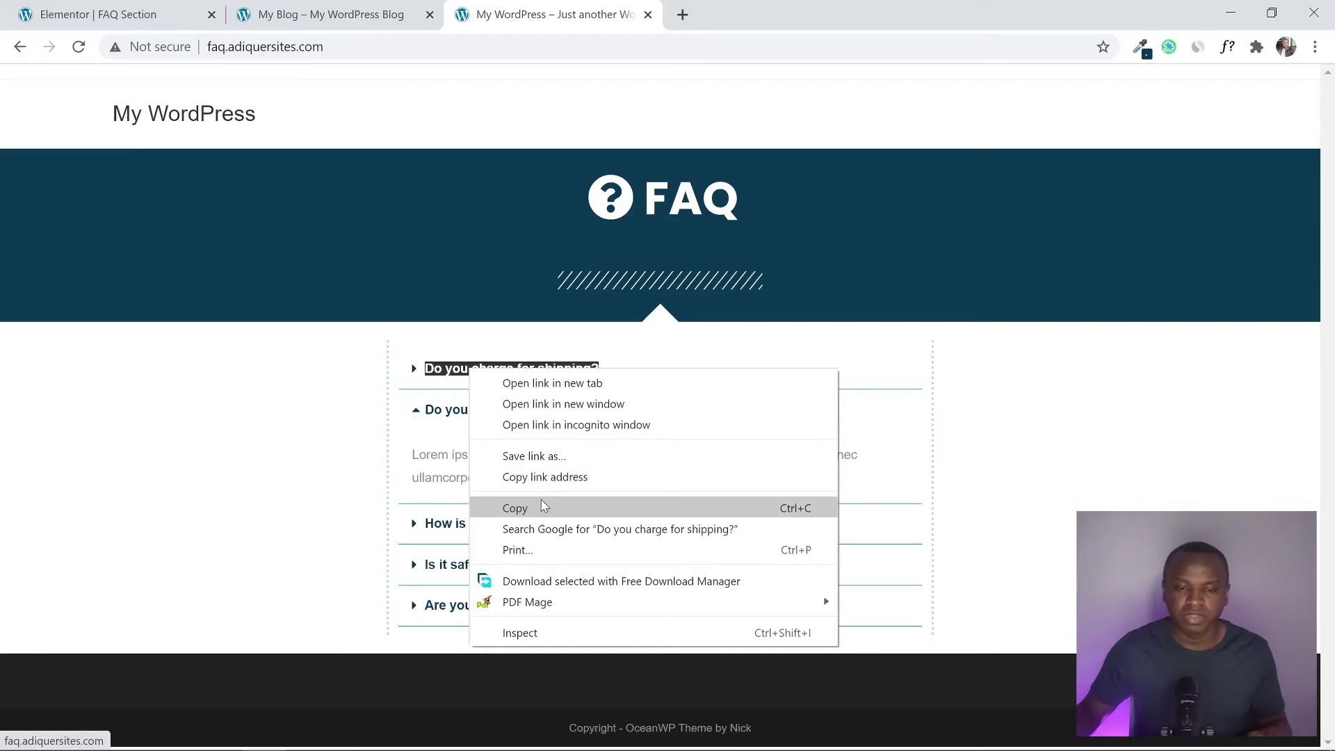
left_click(515, 507)
left_click(114, 14)
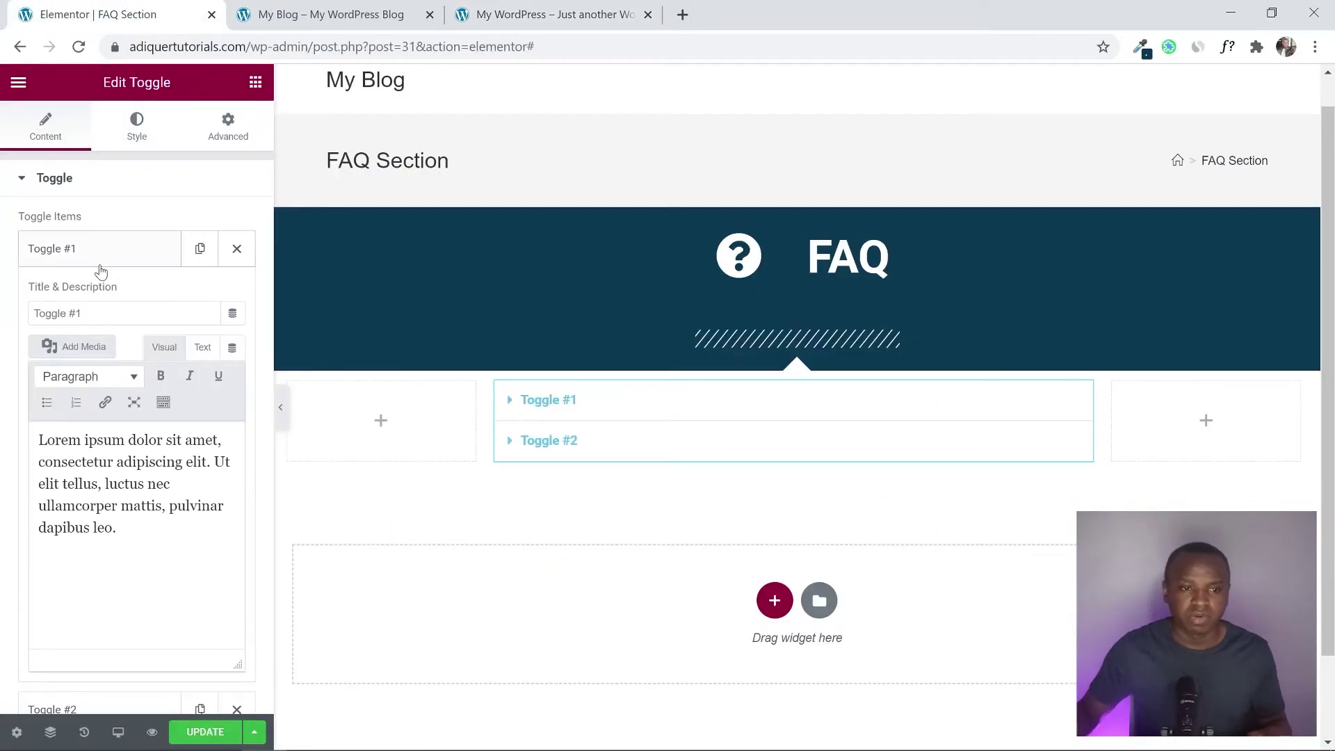
left_click_drag(83, 313, 17, 312)
right_click(50, 309)
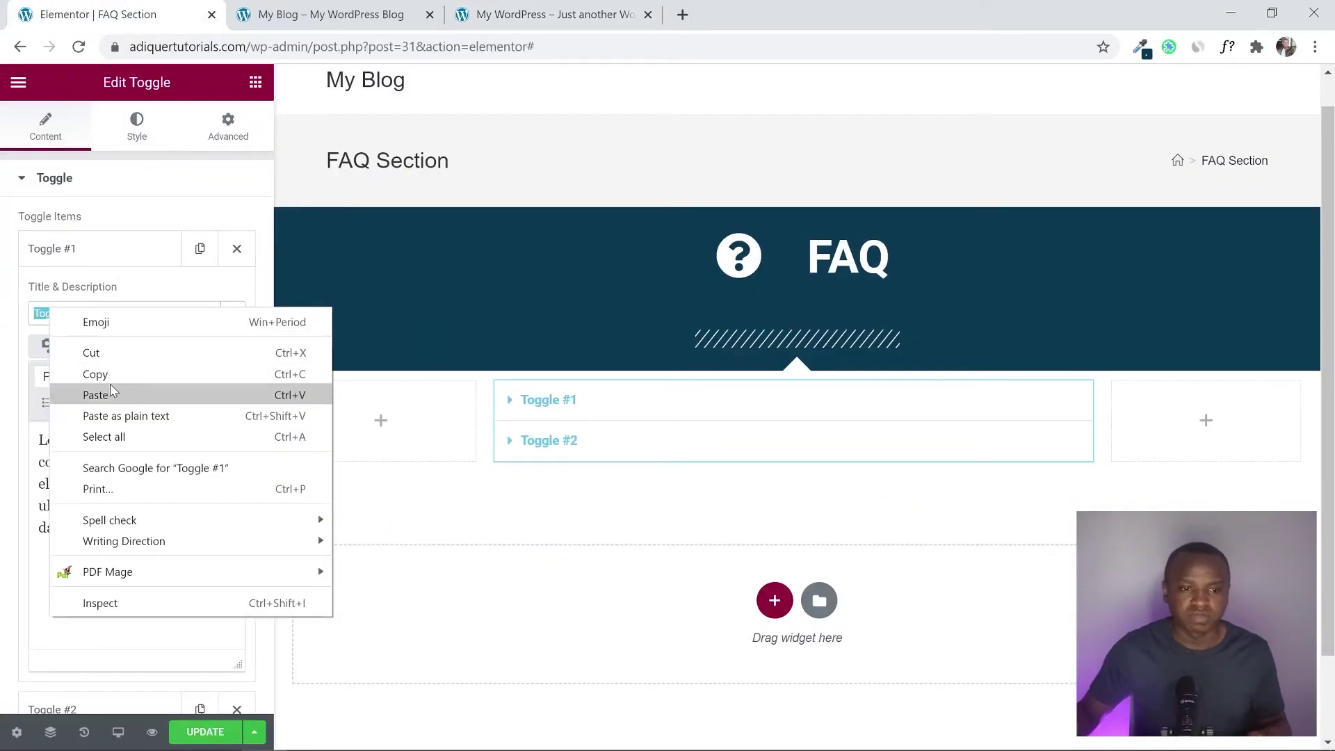
left_click(110, 391)
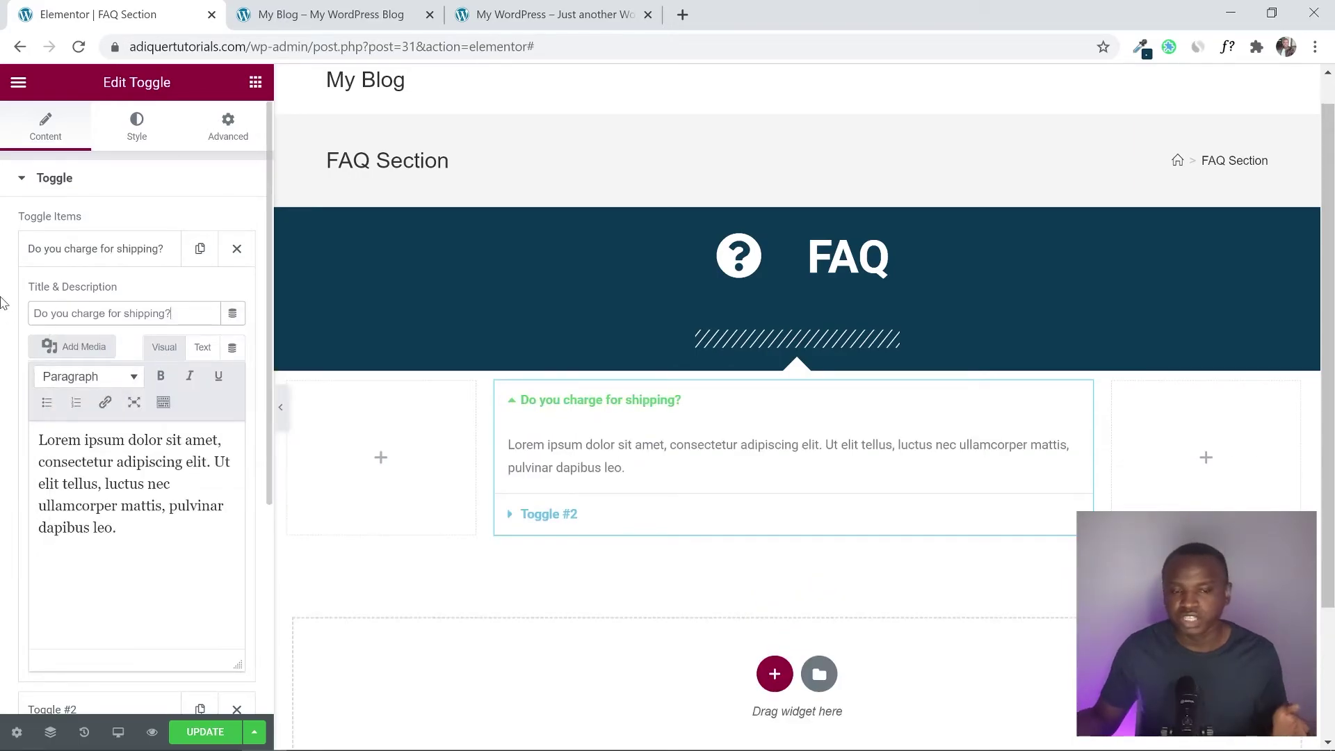
Replace the first toggle item's description with the answer "No, get your own truck!" copied from the sample page
left_click(515, 14)
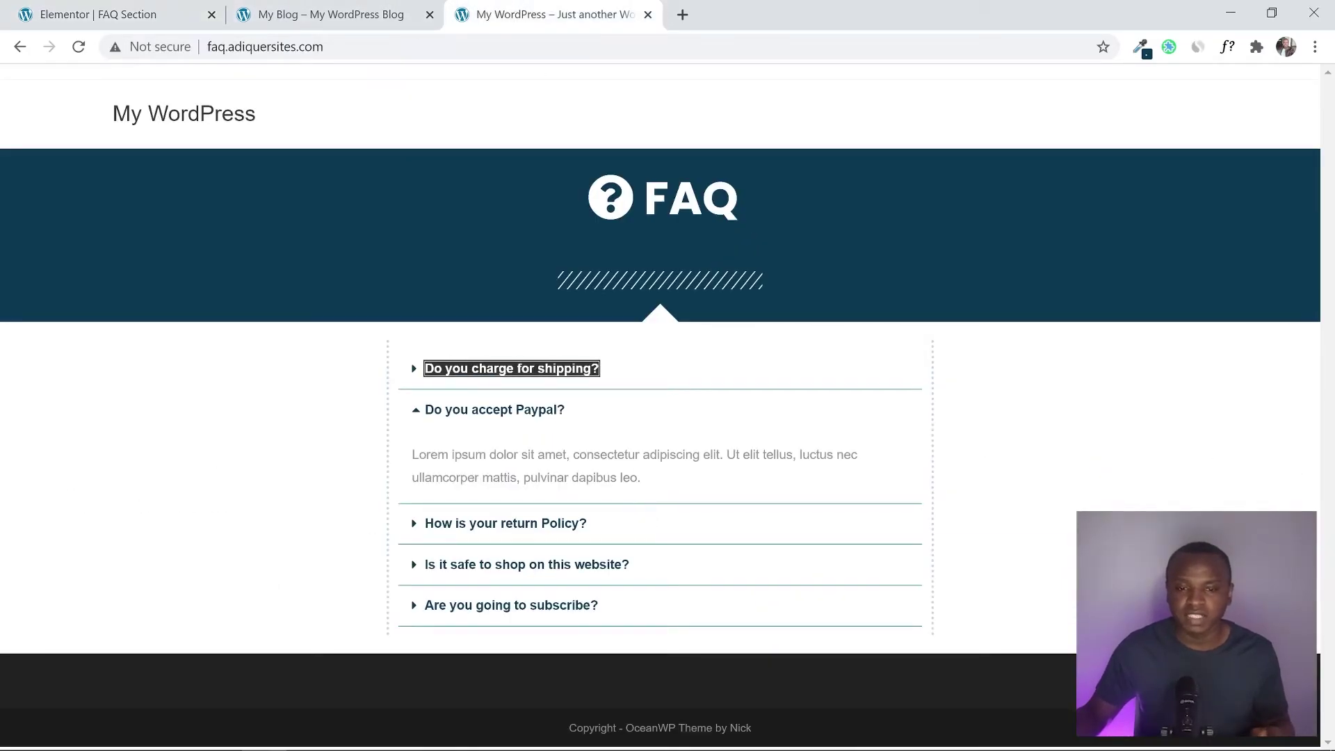
left_click(594, 372)
left_click_drag(544, 414, 434, 438)
right_click(442, 415)
left_click(472, 431)
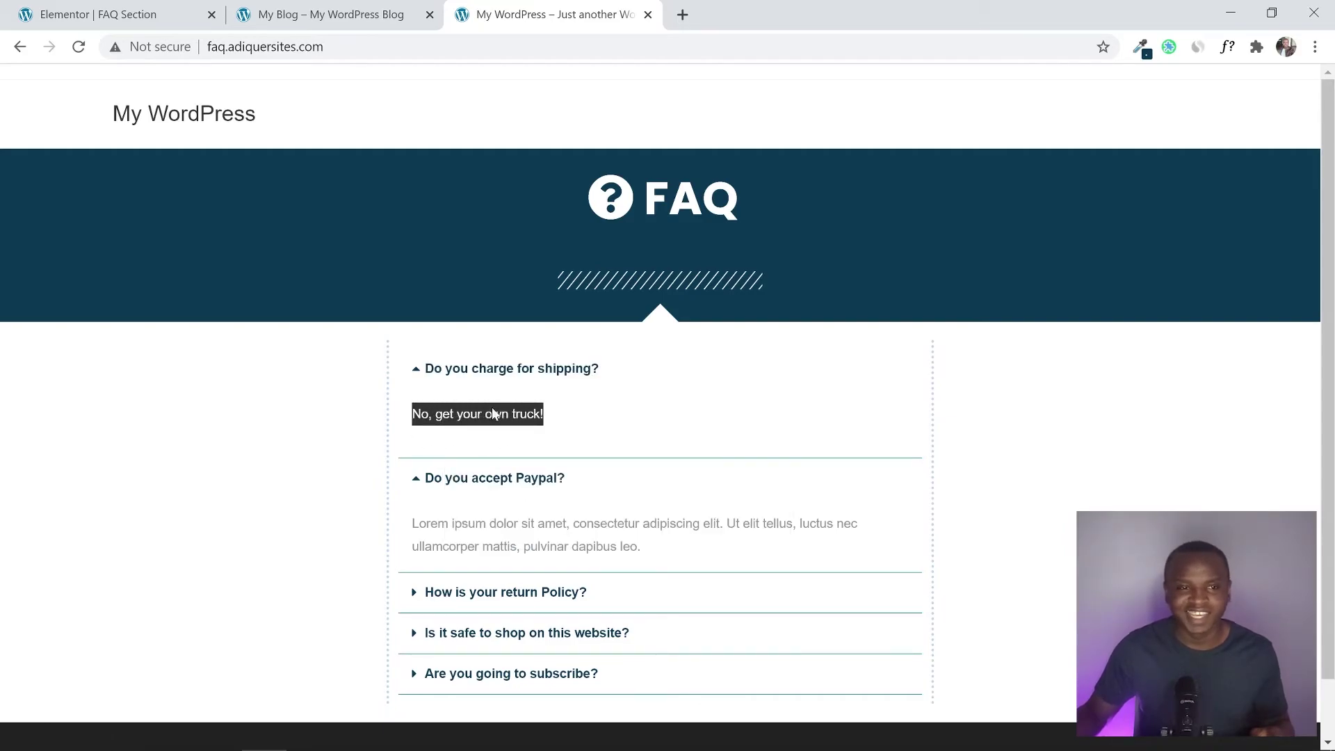
left_click(98, 14)
triple_click(111, 525)
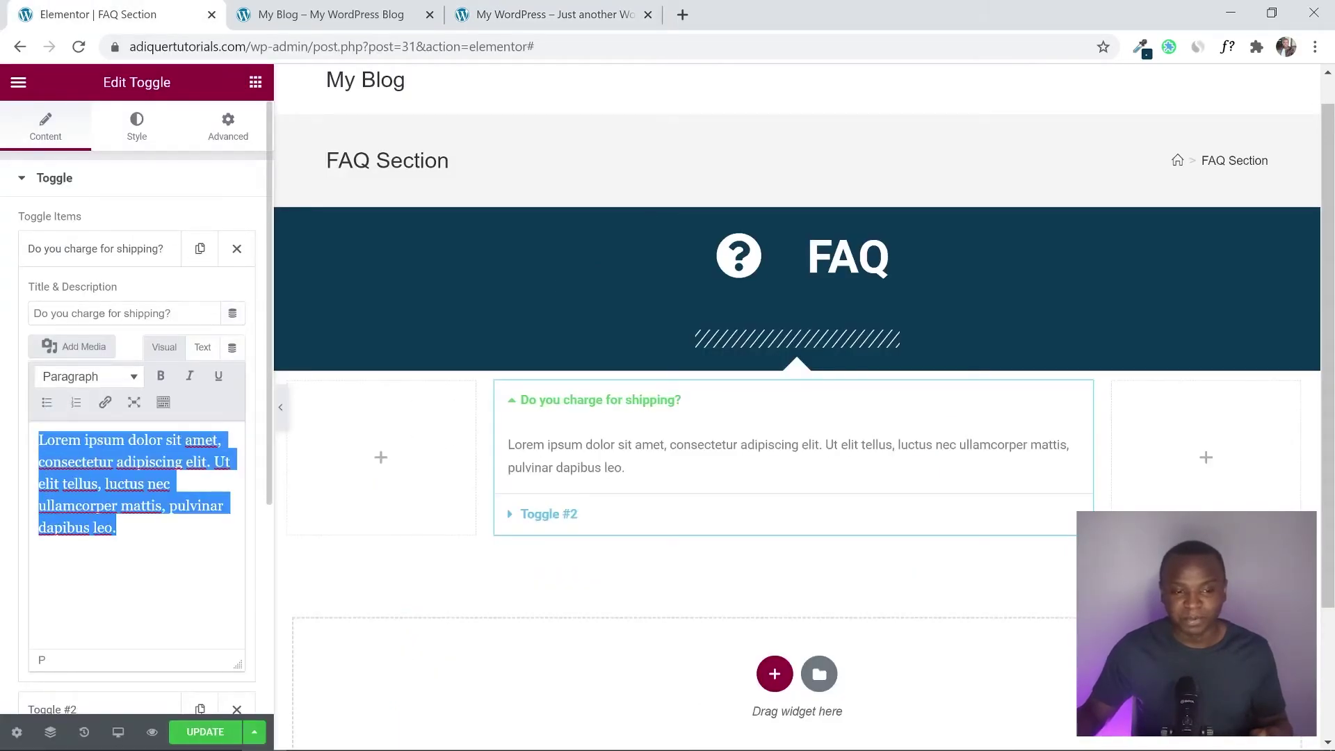
right_click(104, 471)
left_click(171, 252)
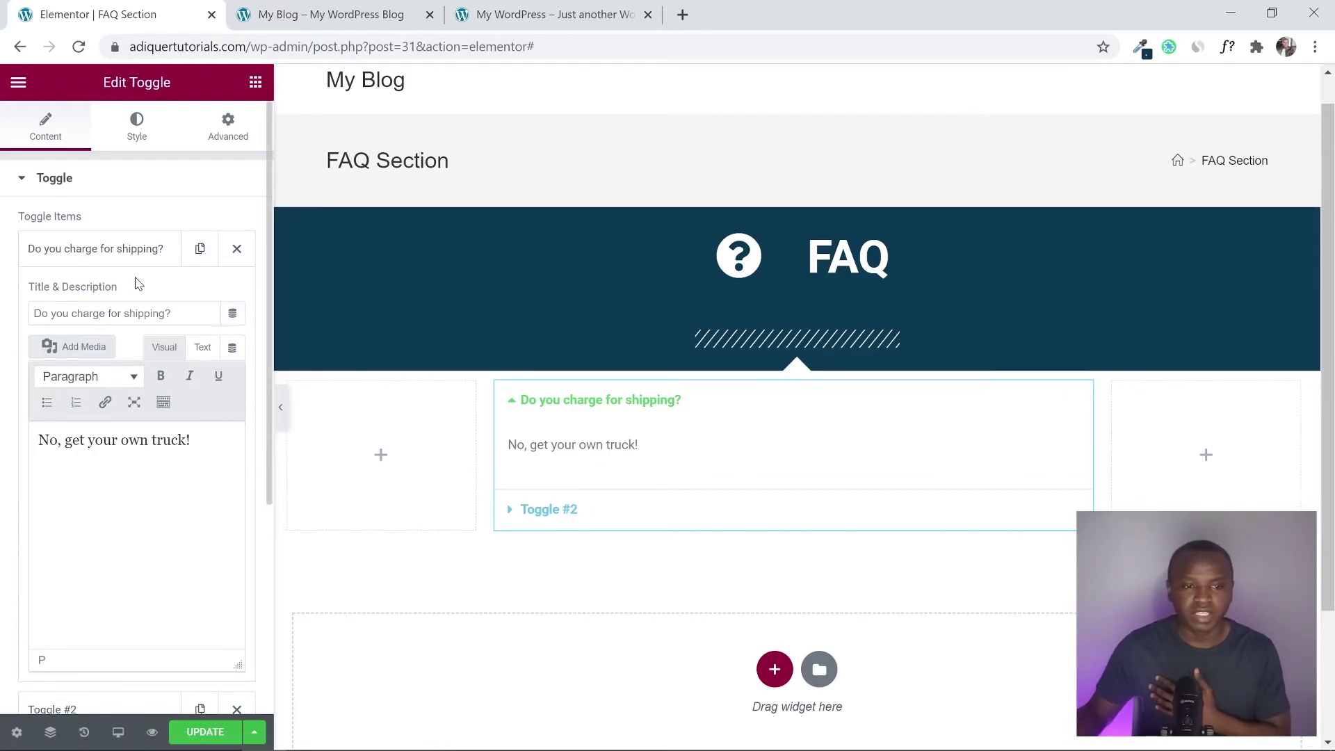
Duplicate the "Do you charge for shipping?" toggle item twice and update the page
left_click(144, 254)
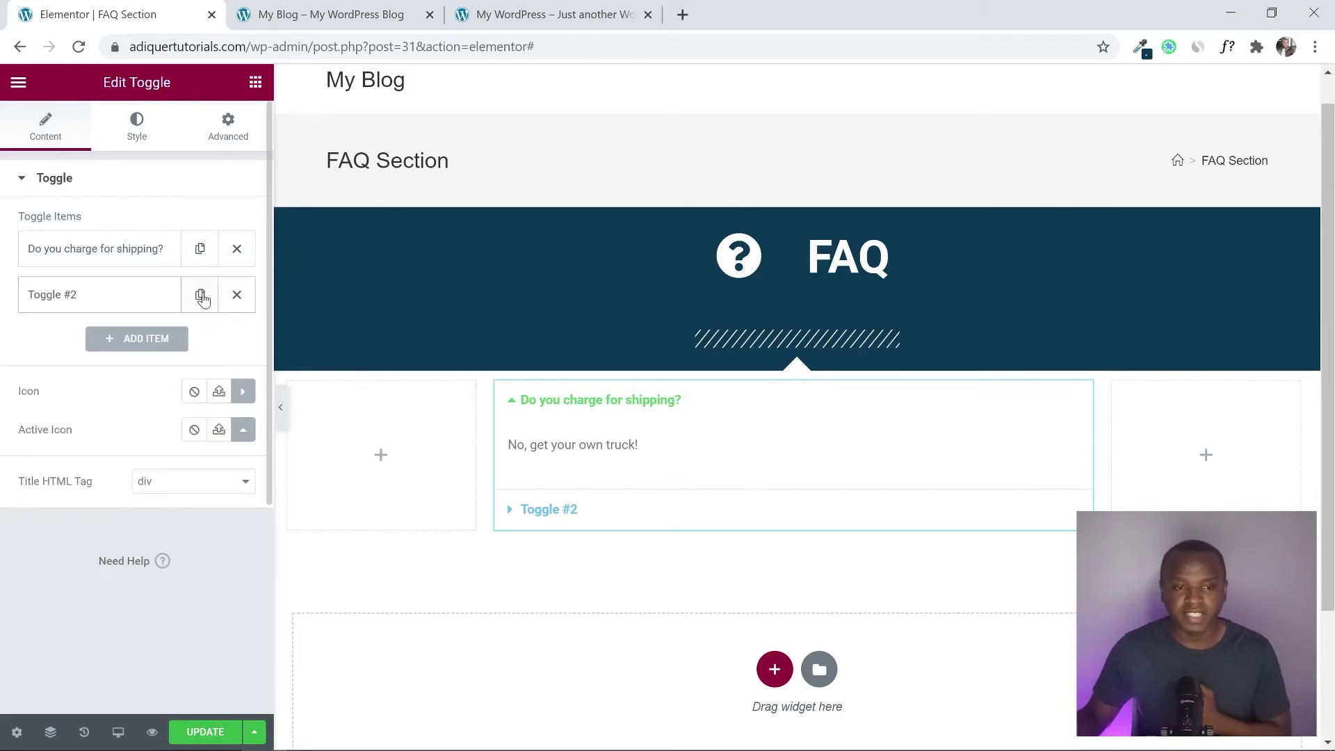
left_click(199, 249)
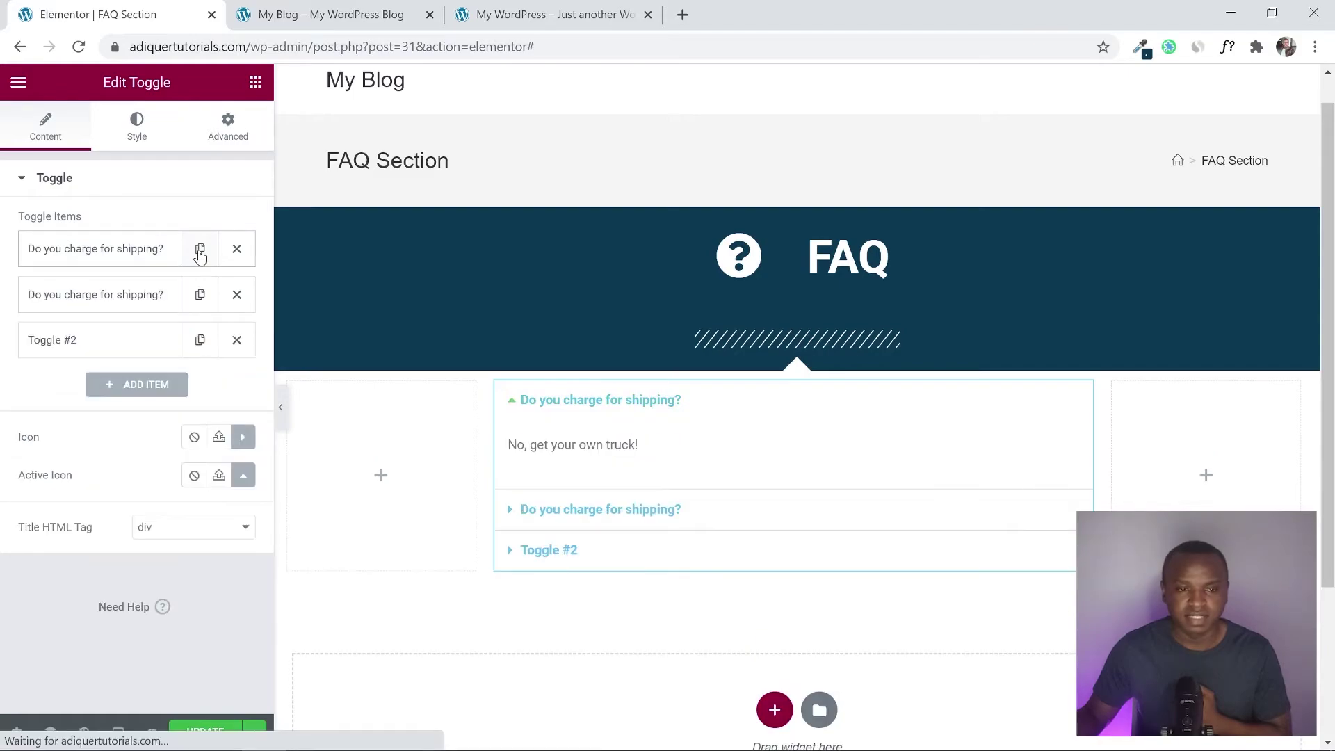
left_click(199, 249)
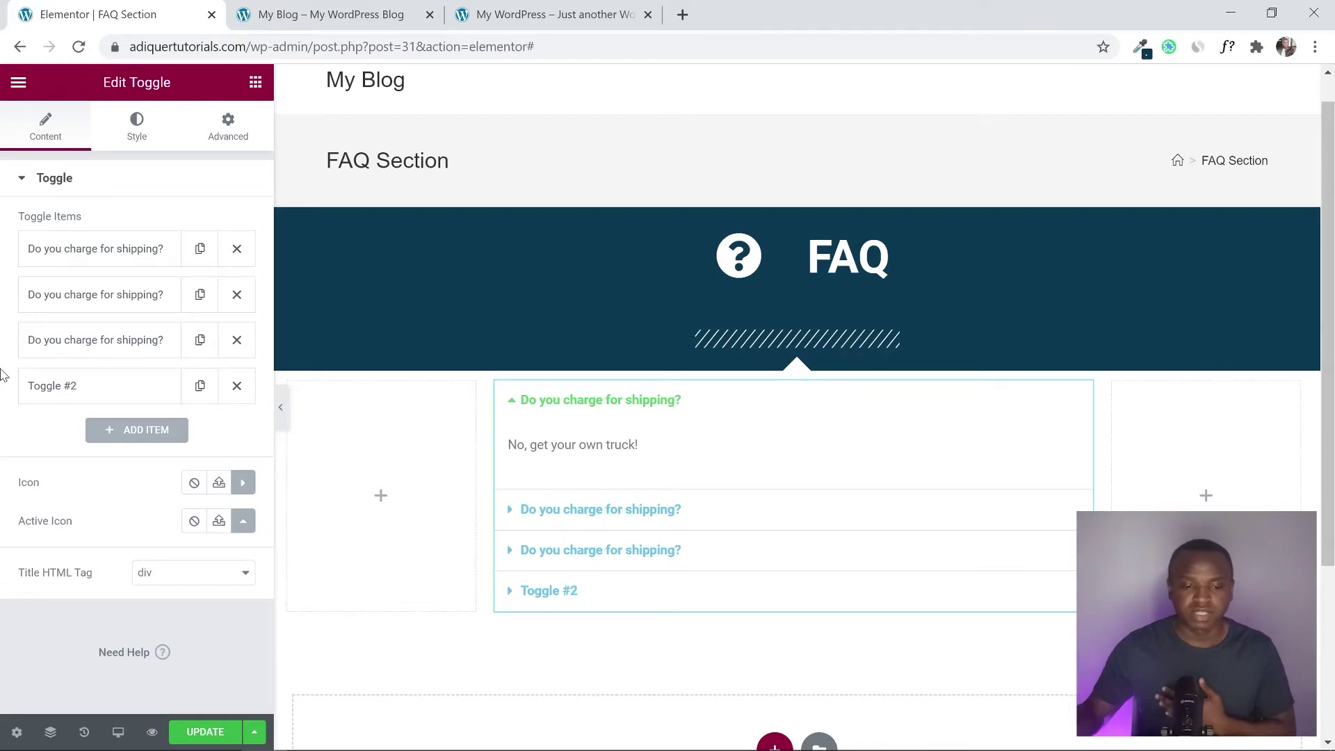
left_click(200, 730)
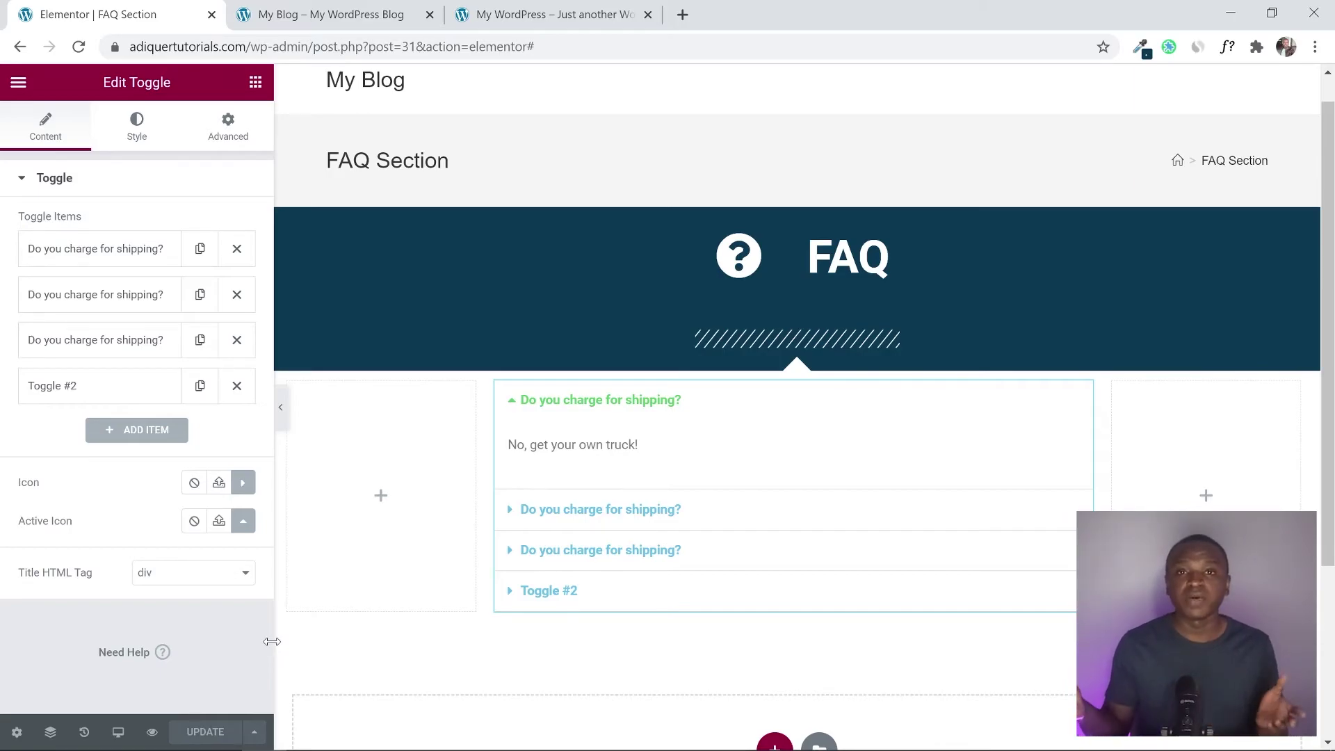
Open the live FAQ page at adiquertutorials.com/FAQ-SECTION in the blog's browser tab
left_click(334, 16)
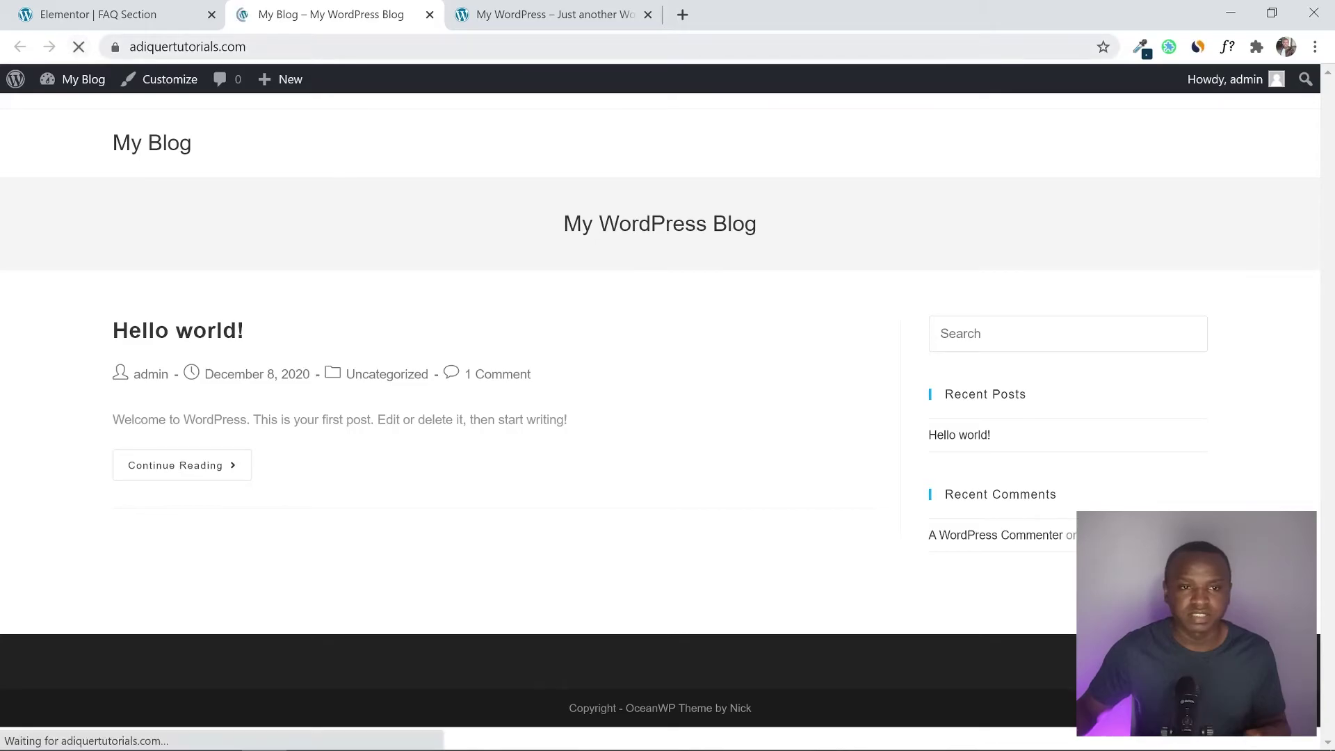
left_click(208, 47)
key("End")
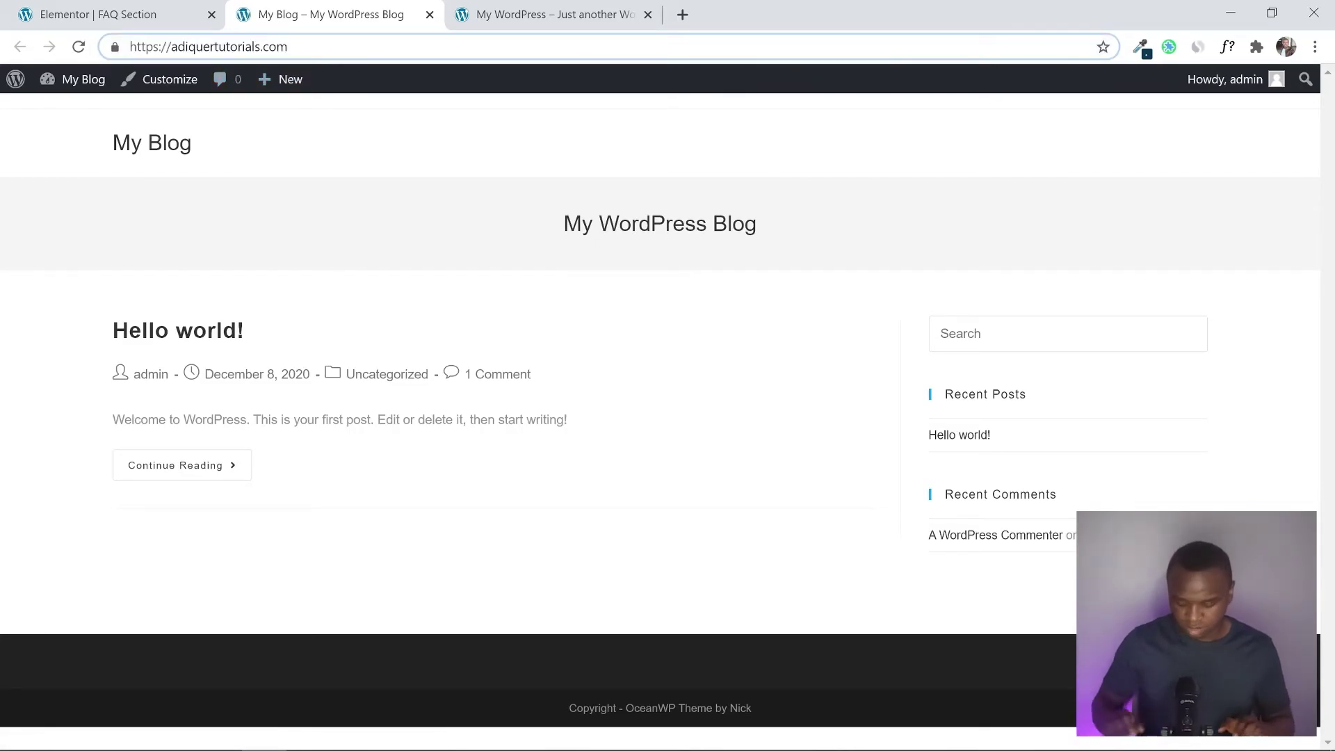
type("/")
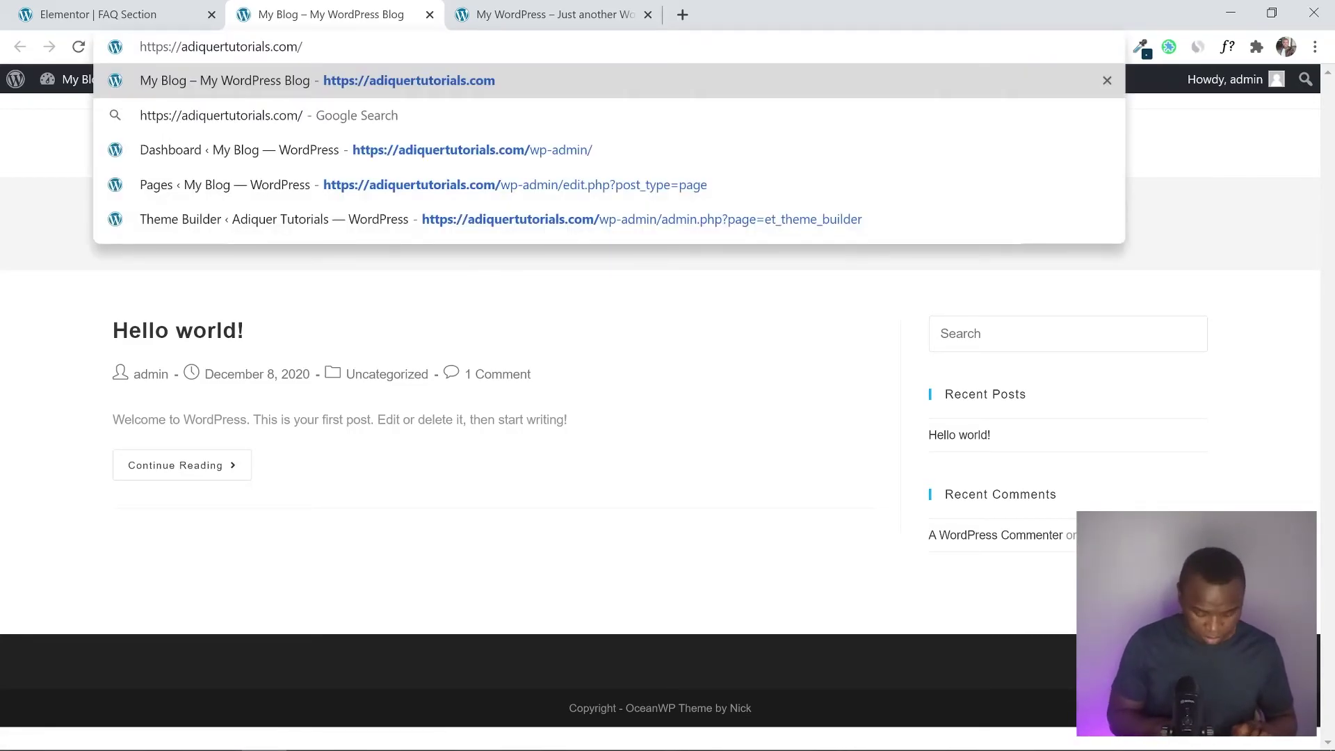
type("FAQ")
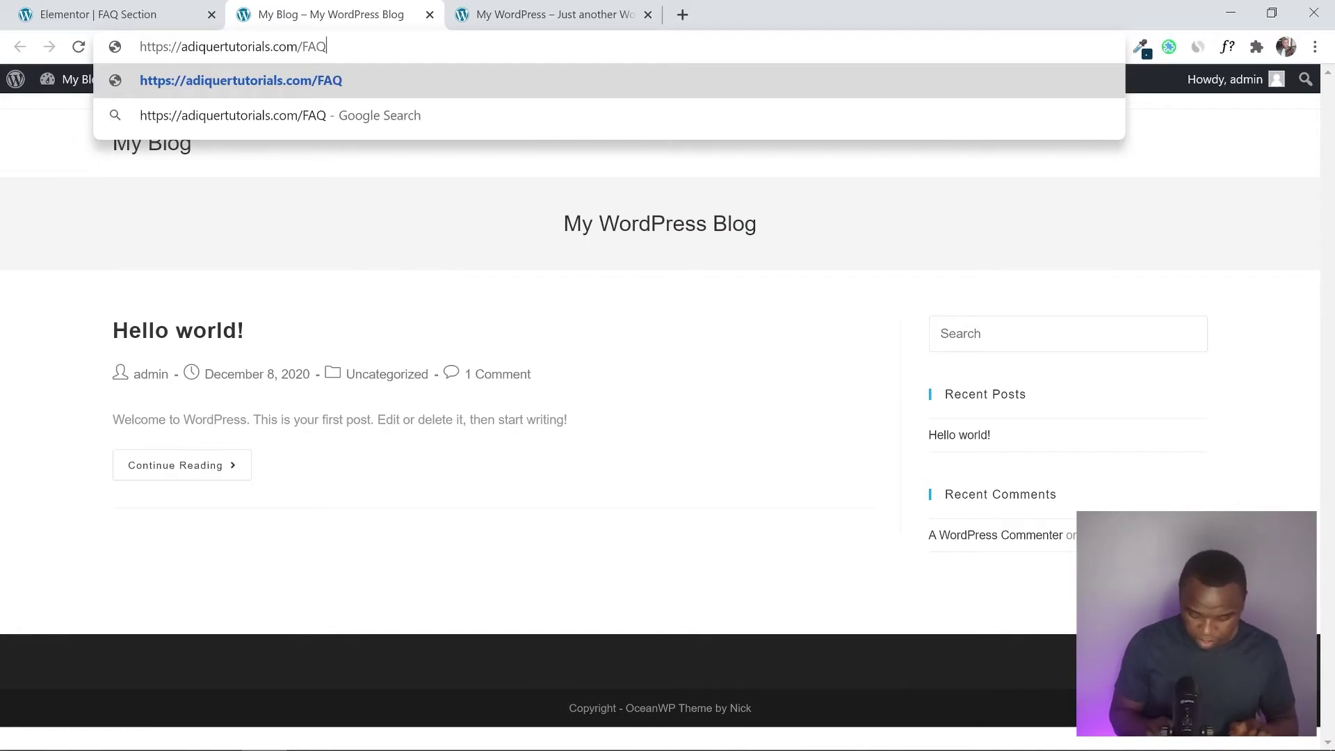
type("-SECTION")
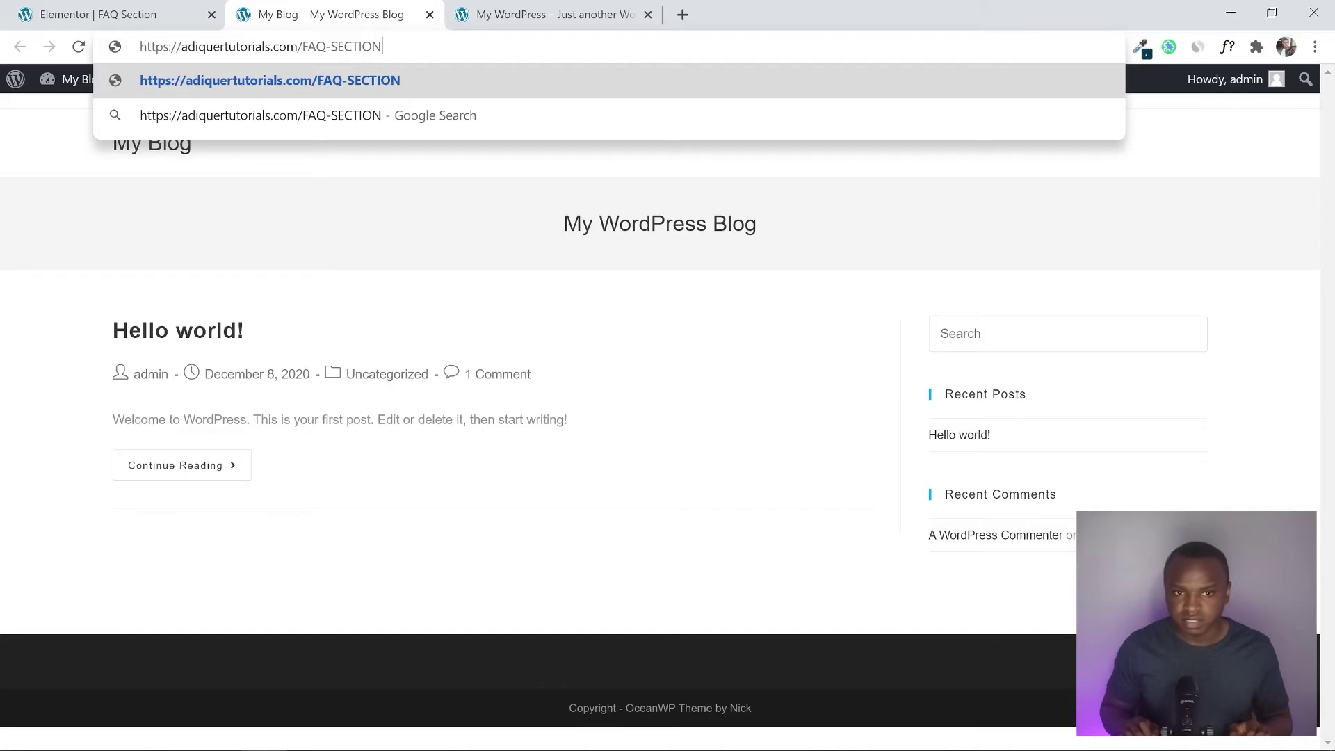
key("Return")
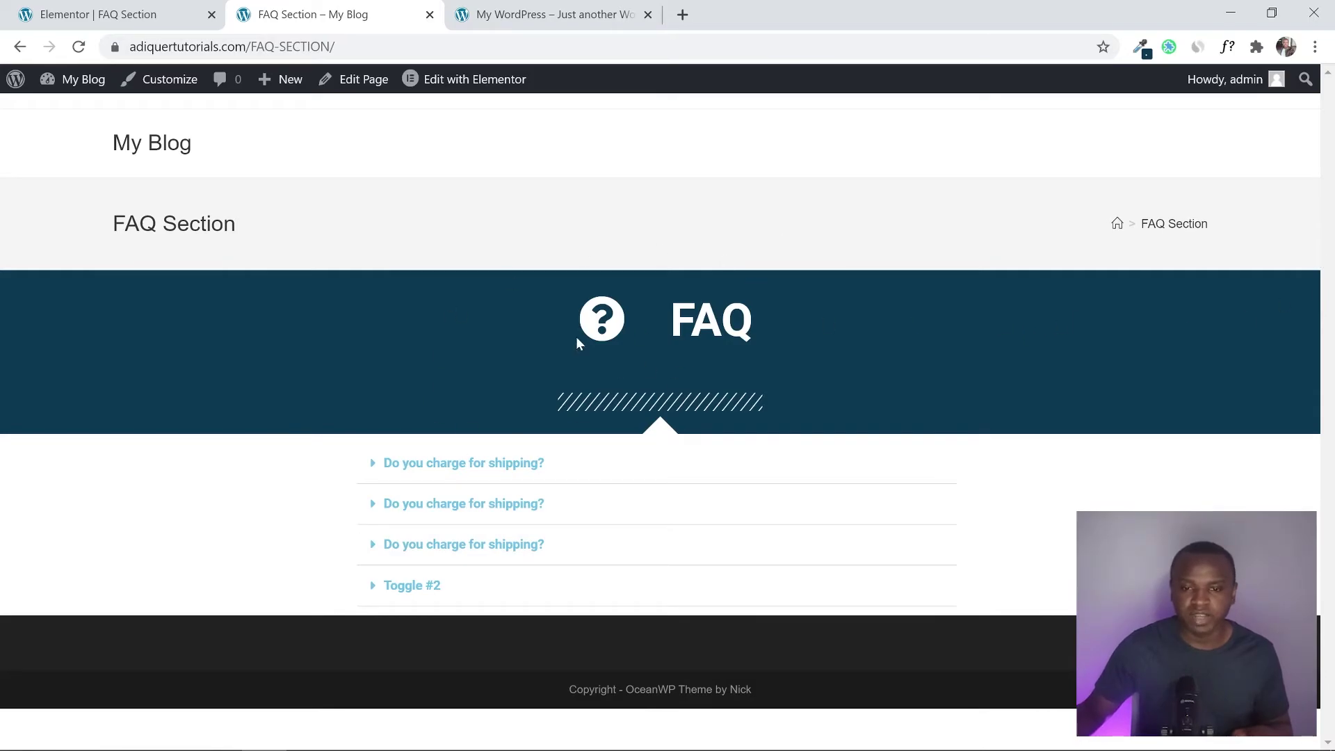
Compare the live FAQ page's question list with the styling of the sample page
key("ctrl+Tab")
scroll(855, 266, "down", 1)
scroll(903, 243, "up", 1)
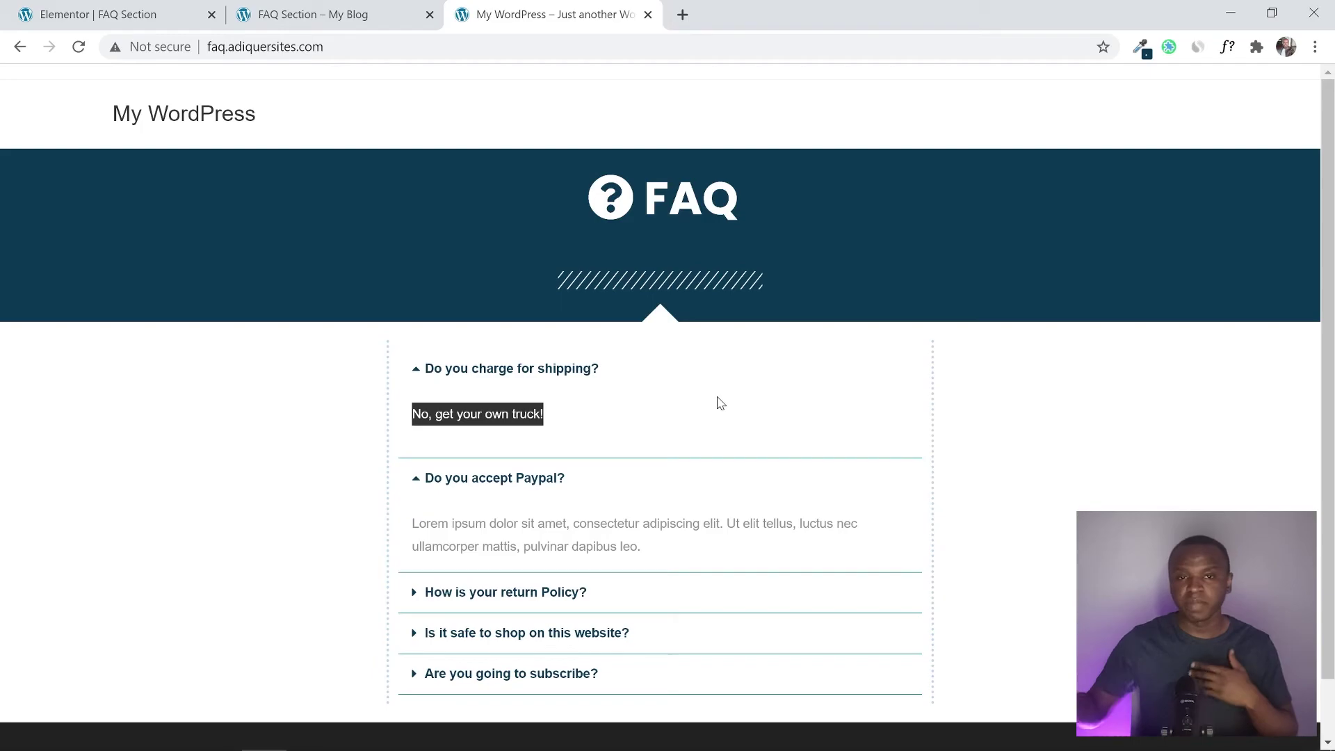
left_click(379, 8)
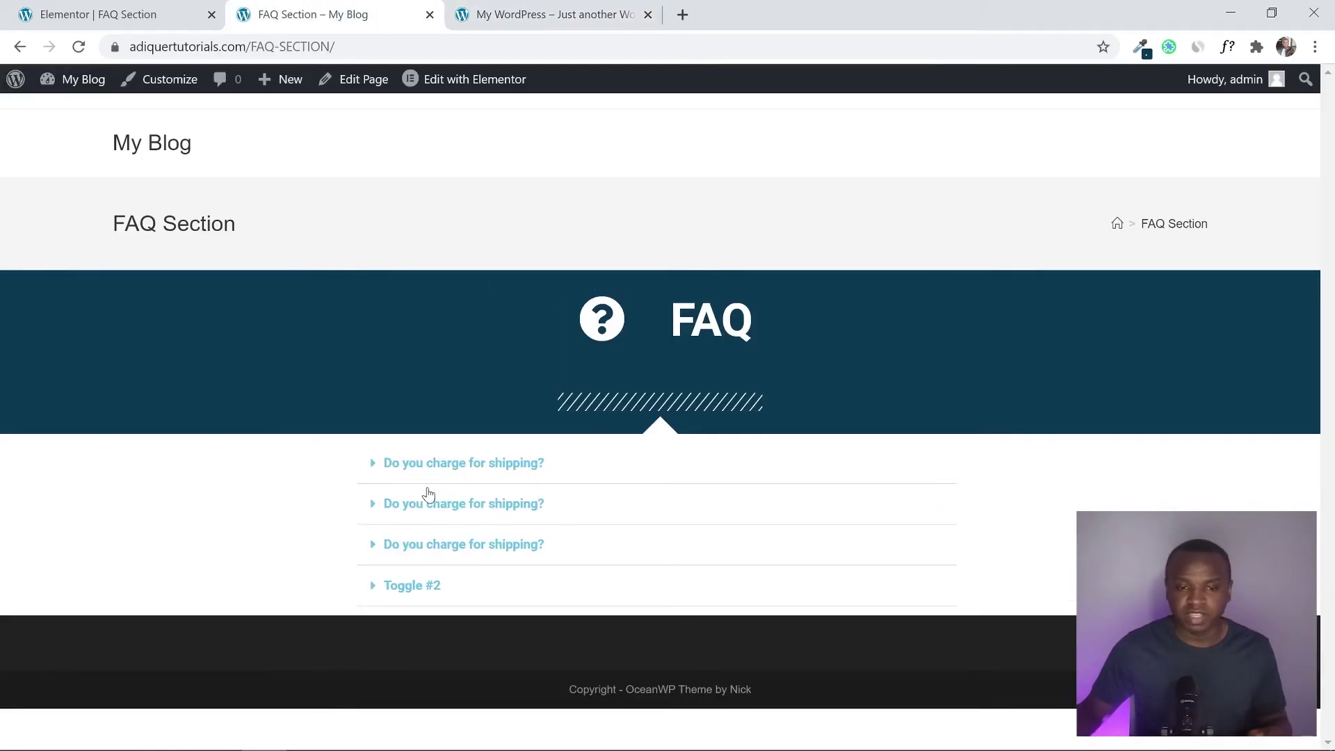
Expand and collapse the second question on the live FAQ page, and compare the toggle list with the sample page
left_click(411, 513)
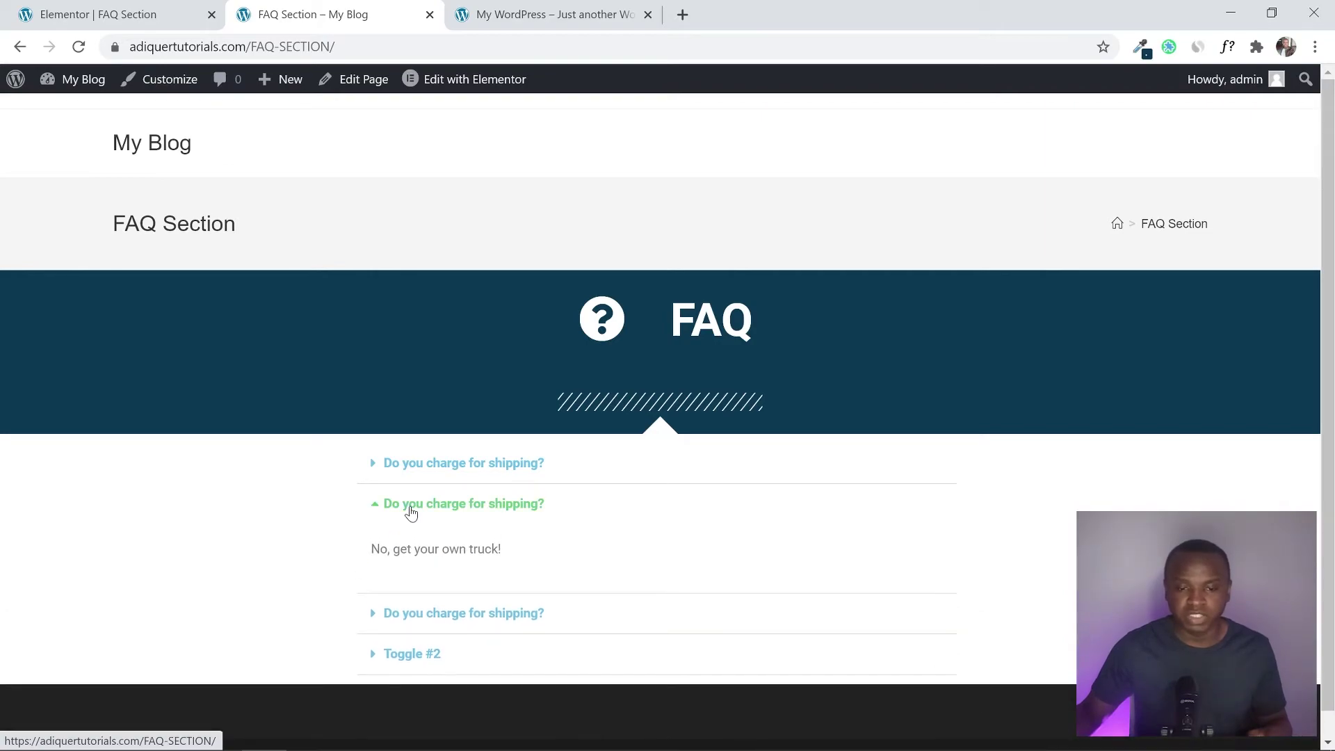
left_click(411, 513)
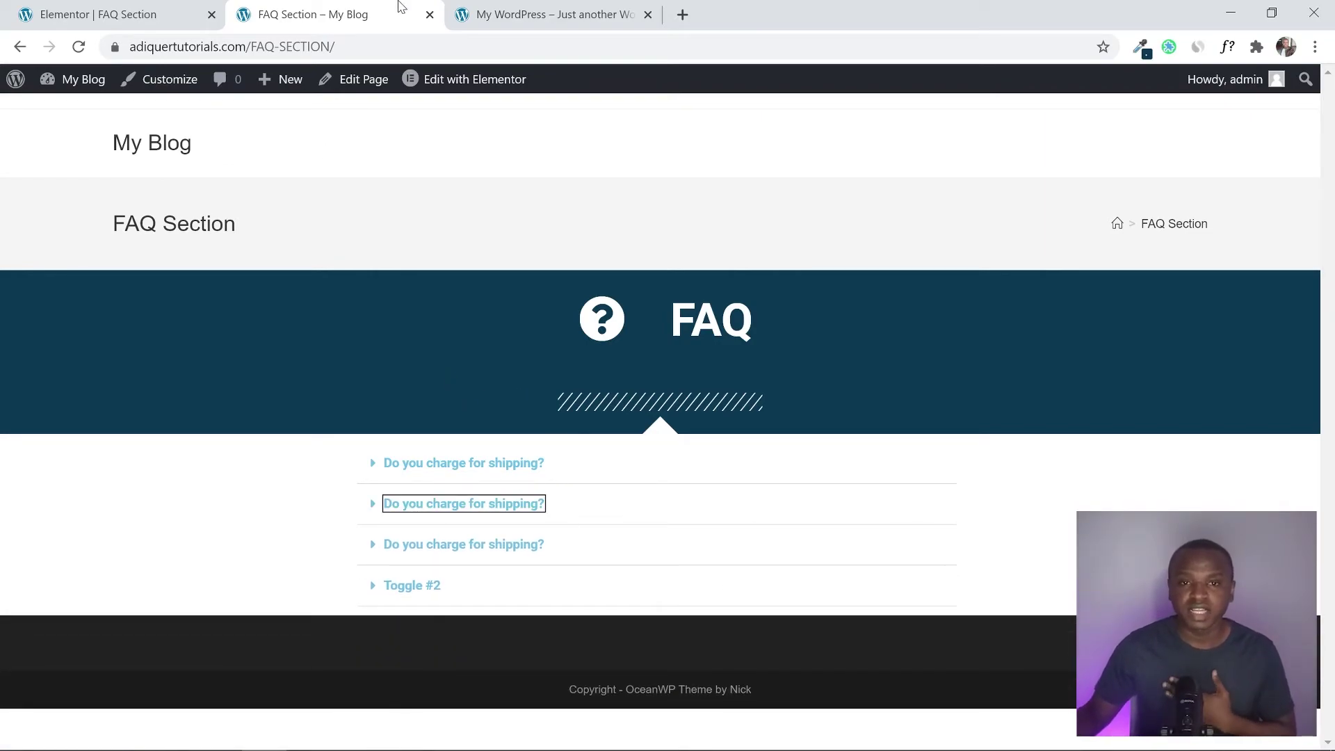
left_click(506, 7)
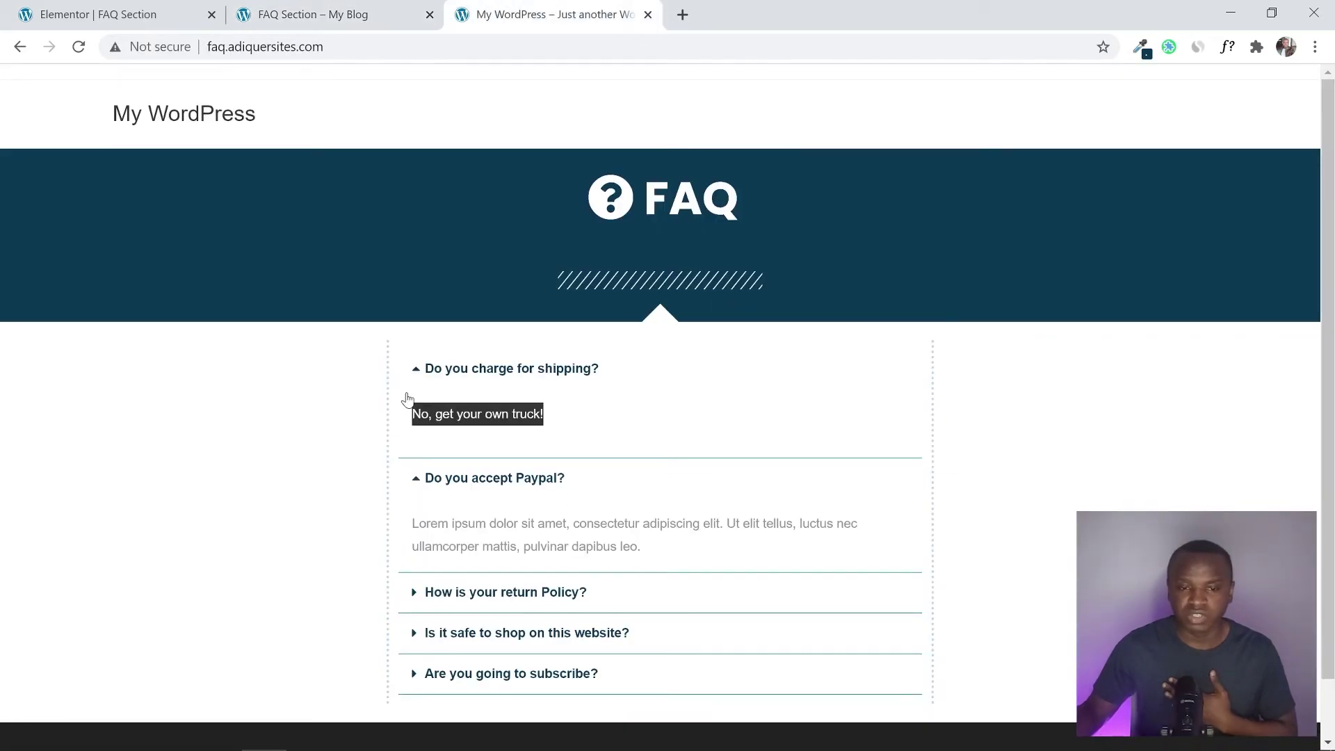
left_click(351, 11)
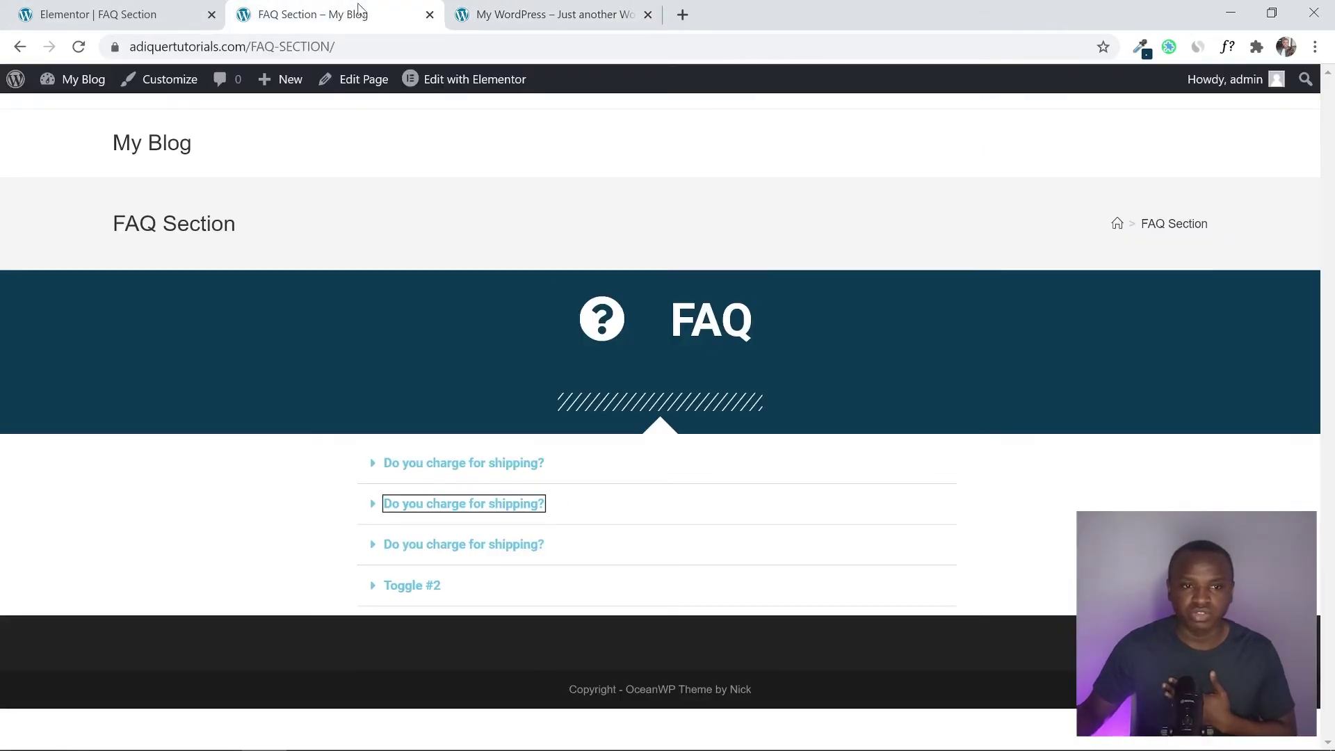
In the Elementor editor, give the middle column that holds the toggle a Dotted border
left_click(11, 5)
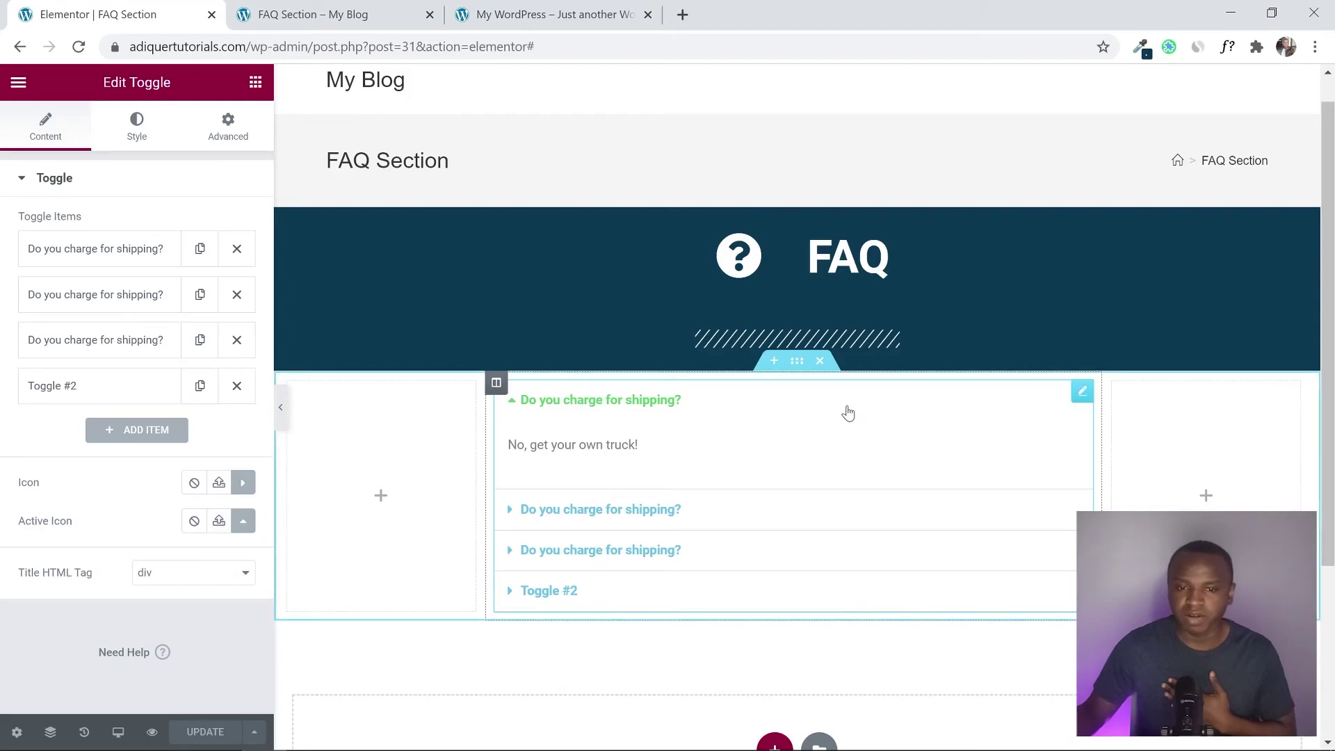
left_click(496, 383)
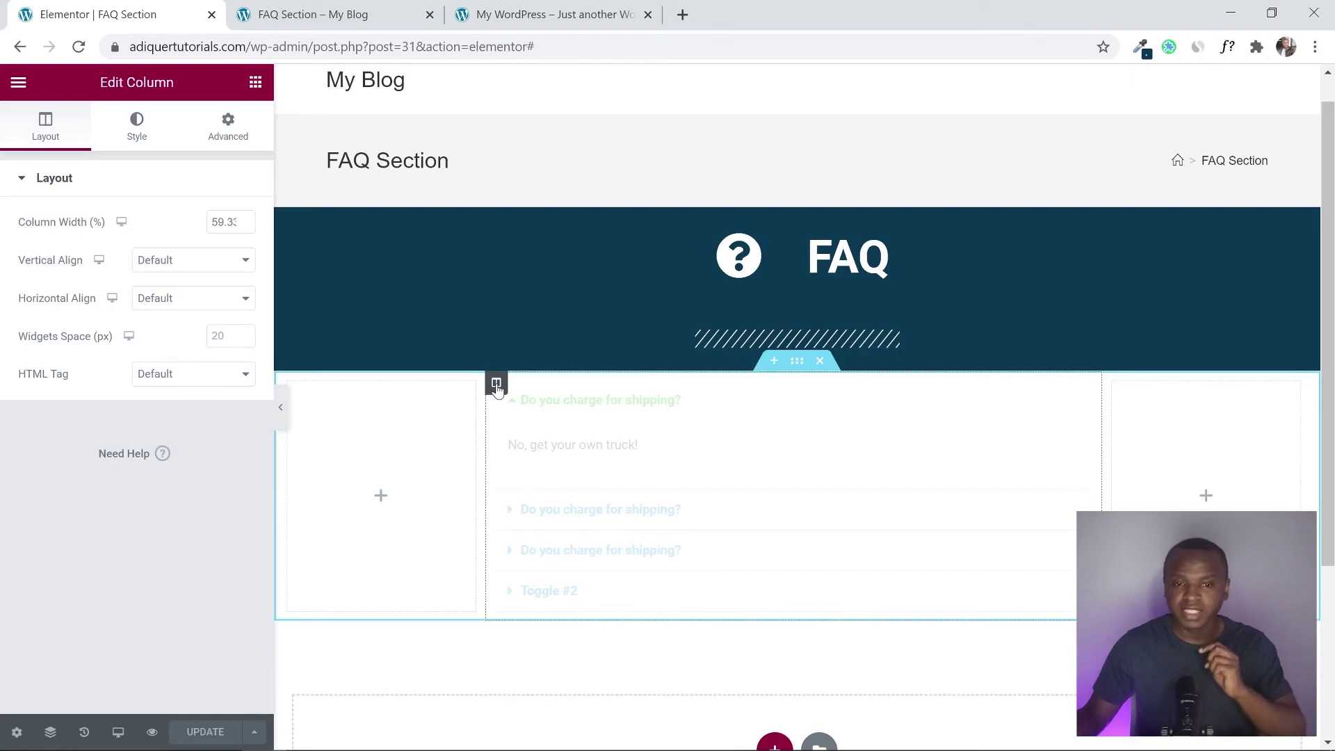
left_click(138, 134)
left_click(60, 314)
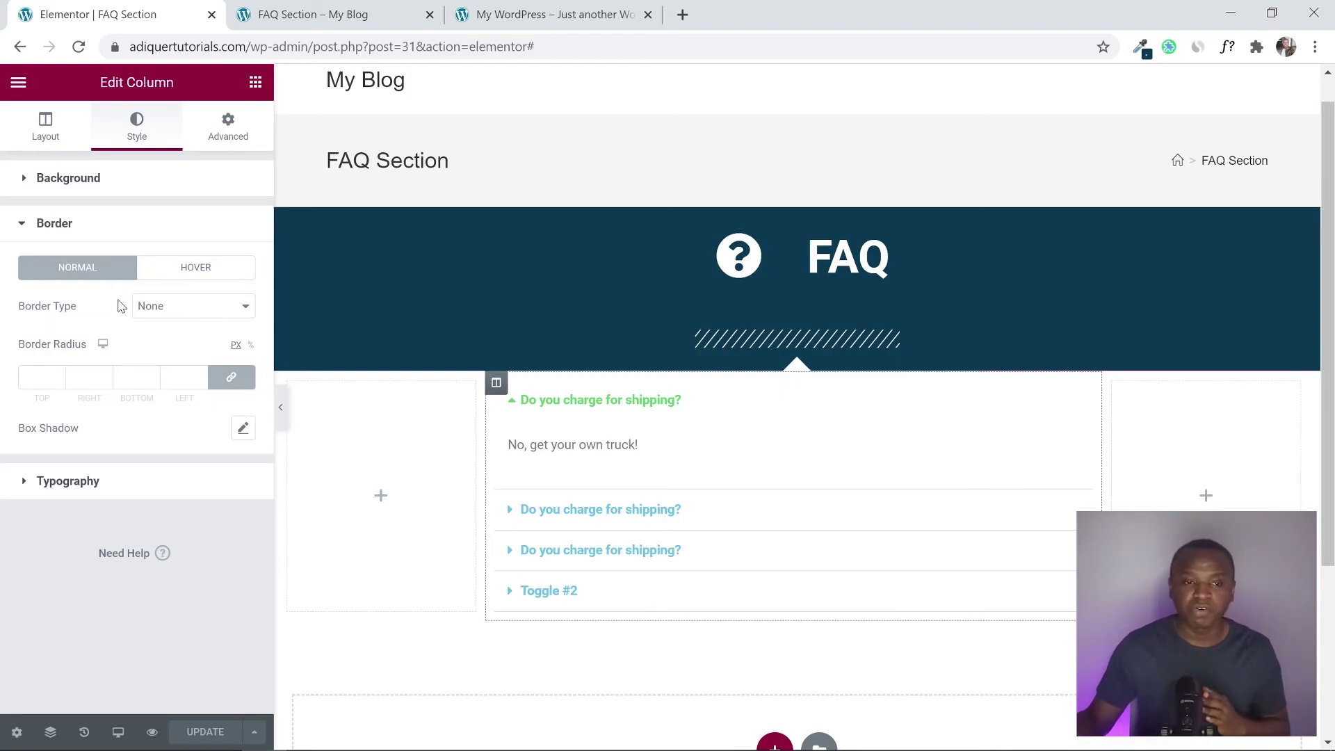
left_click(189, 310)
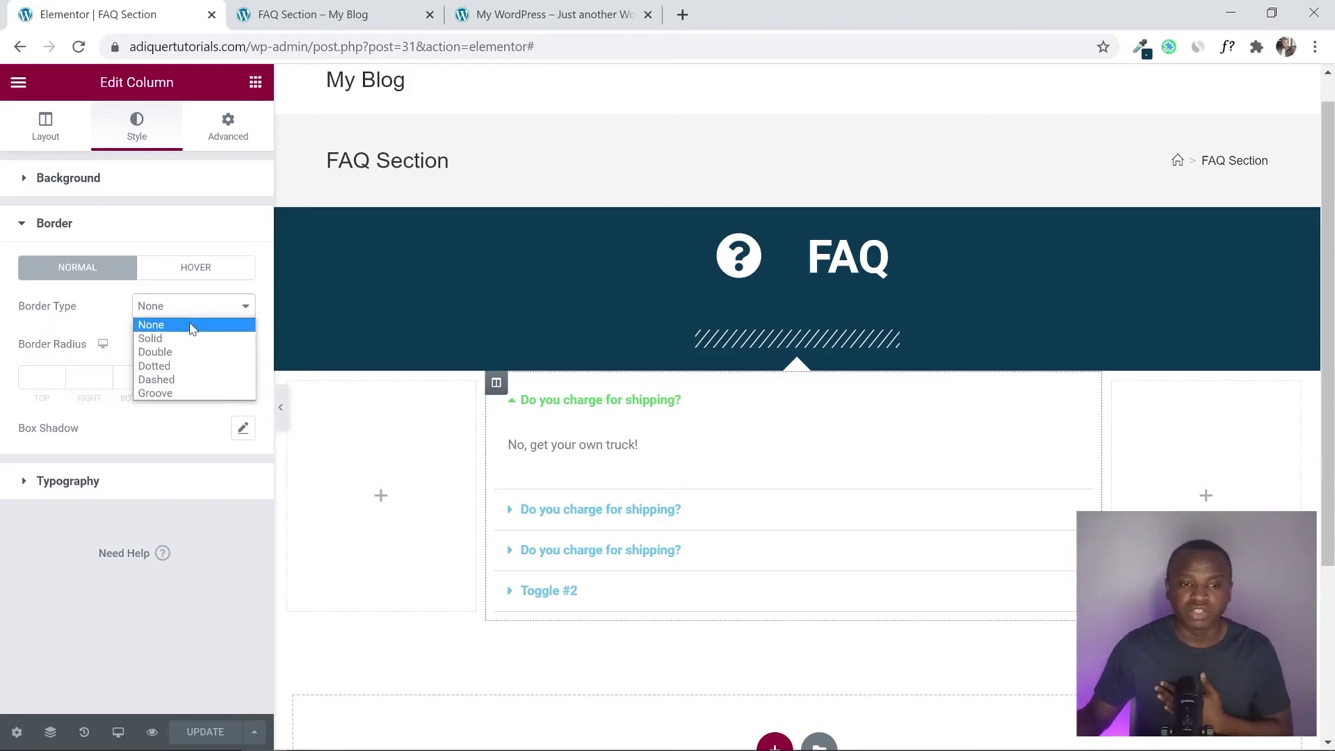
left_click(192, 369)
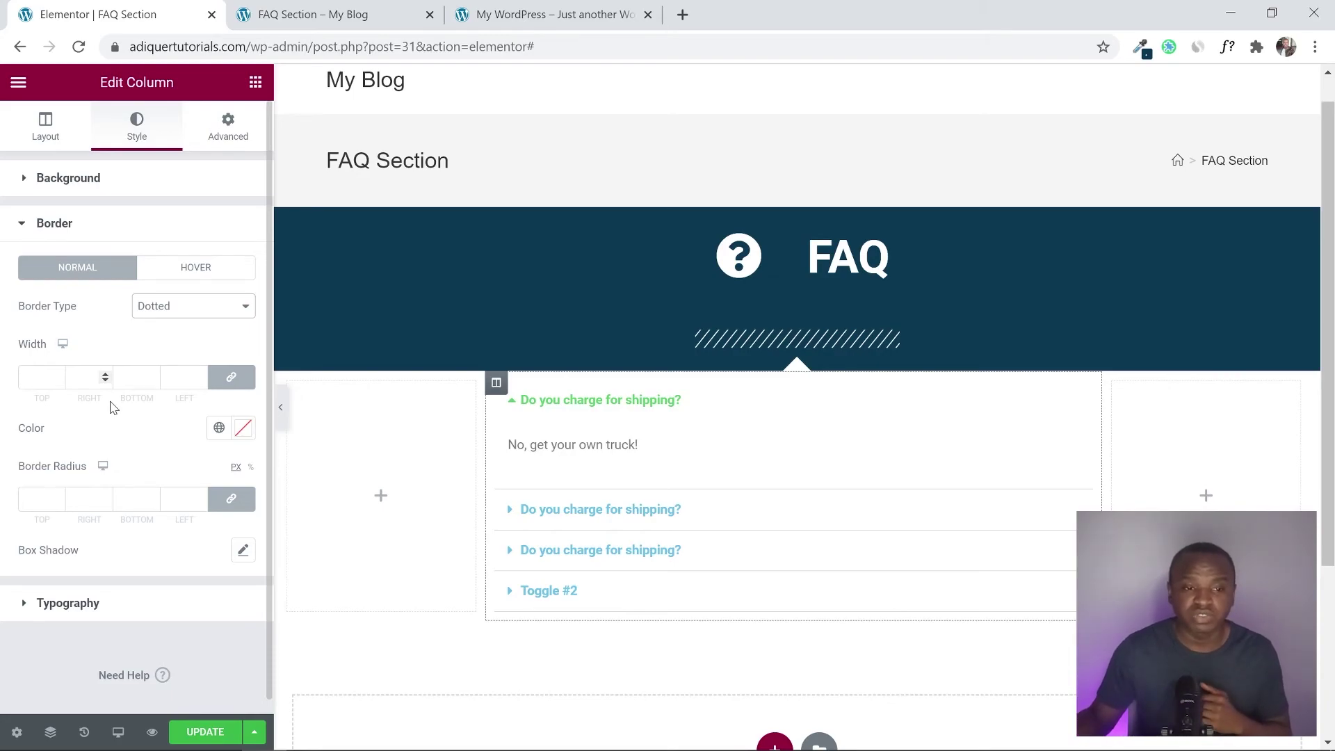
Unlink the column's border widths and set the right and left widths to 3, keeping top and bottom at 0
left_click(235, 383)
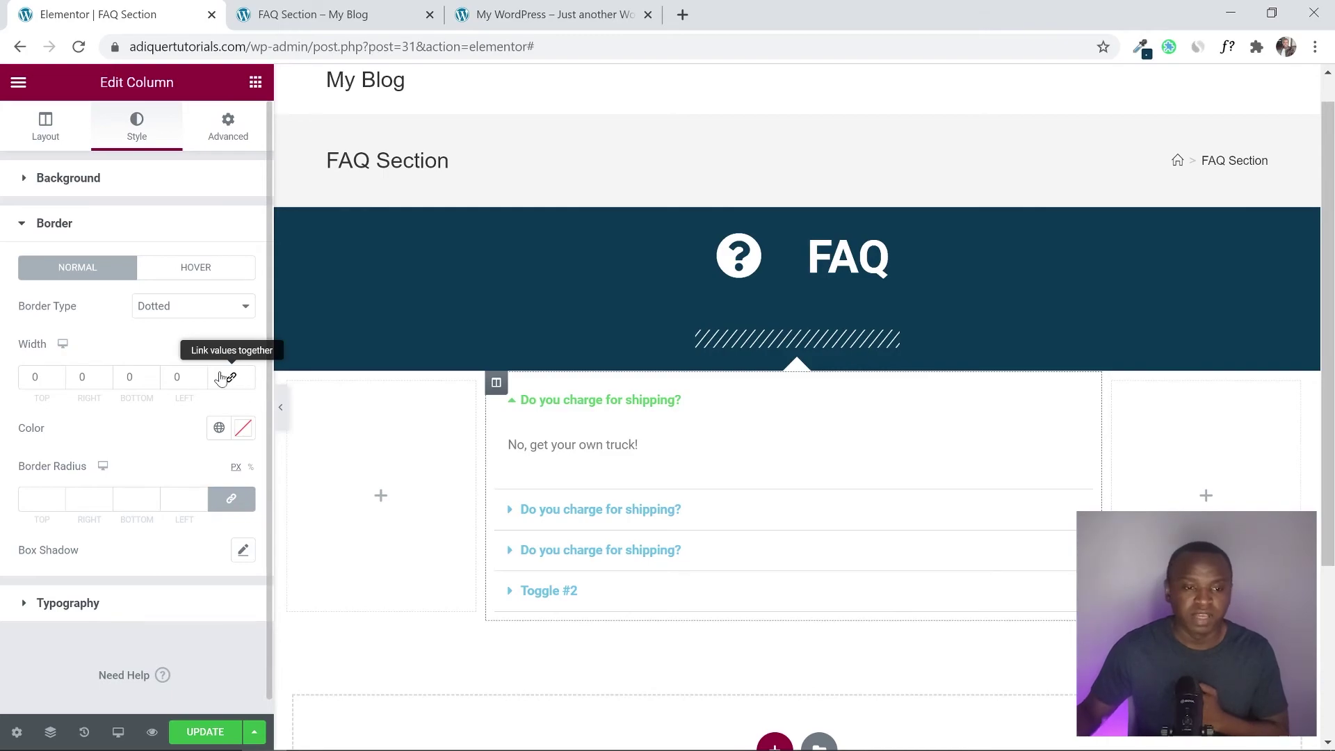
double_click(105, 376)
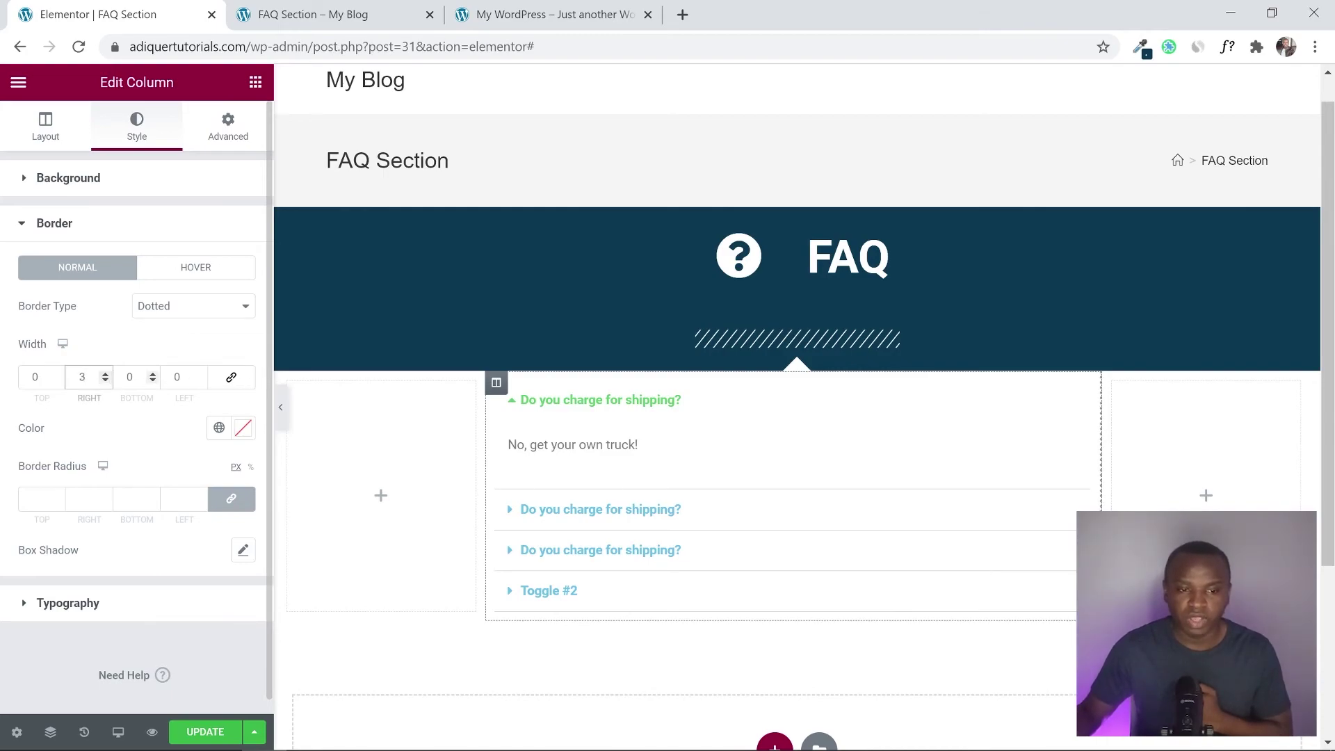
triple_click(200, 379)
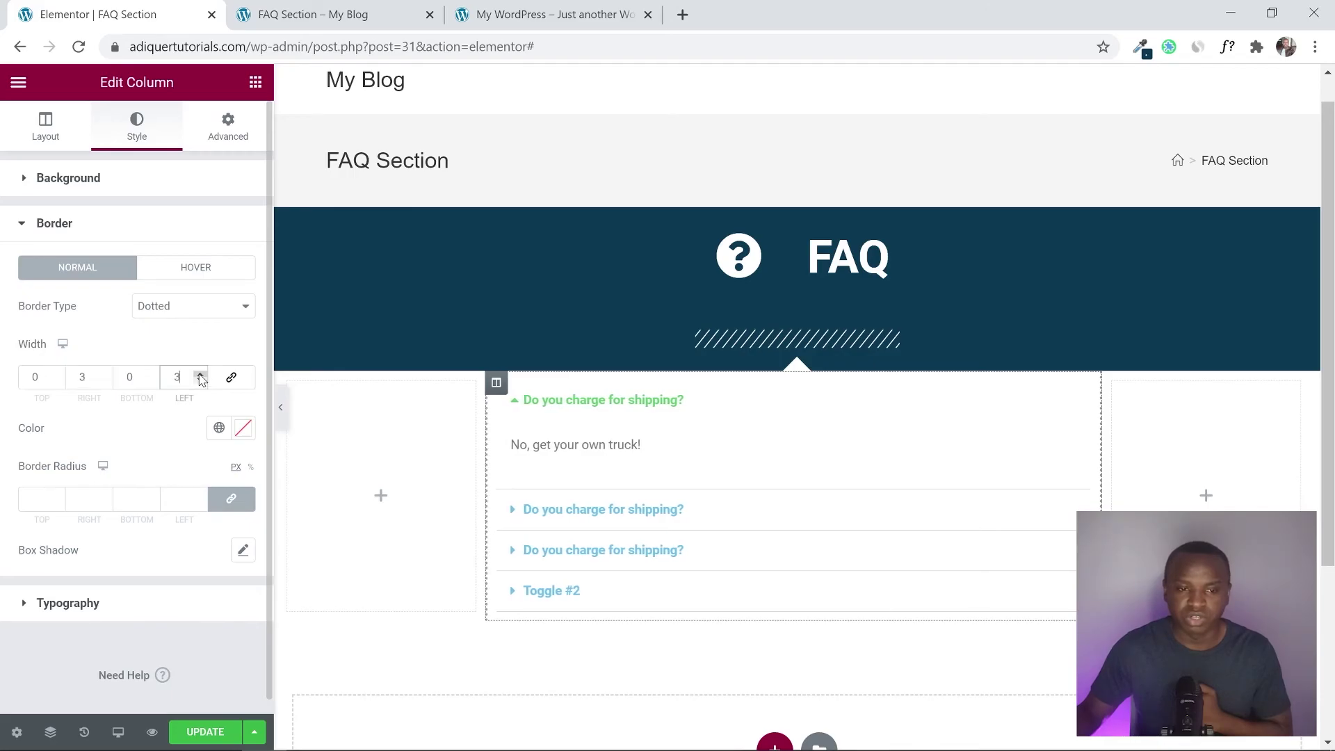
Update the page and reload the live FAQ page to check the column's dotted side borders
left_click(201, 732)
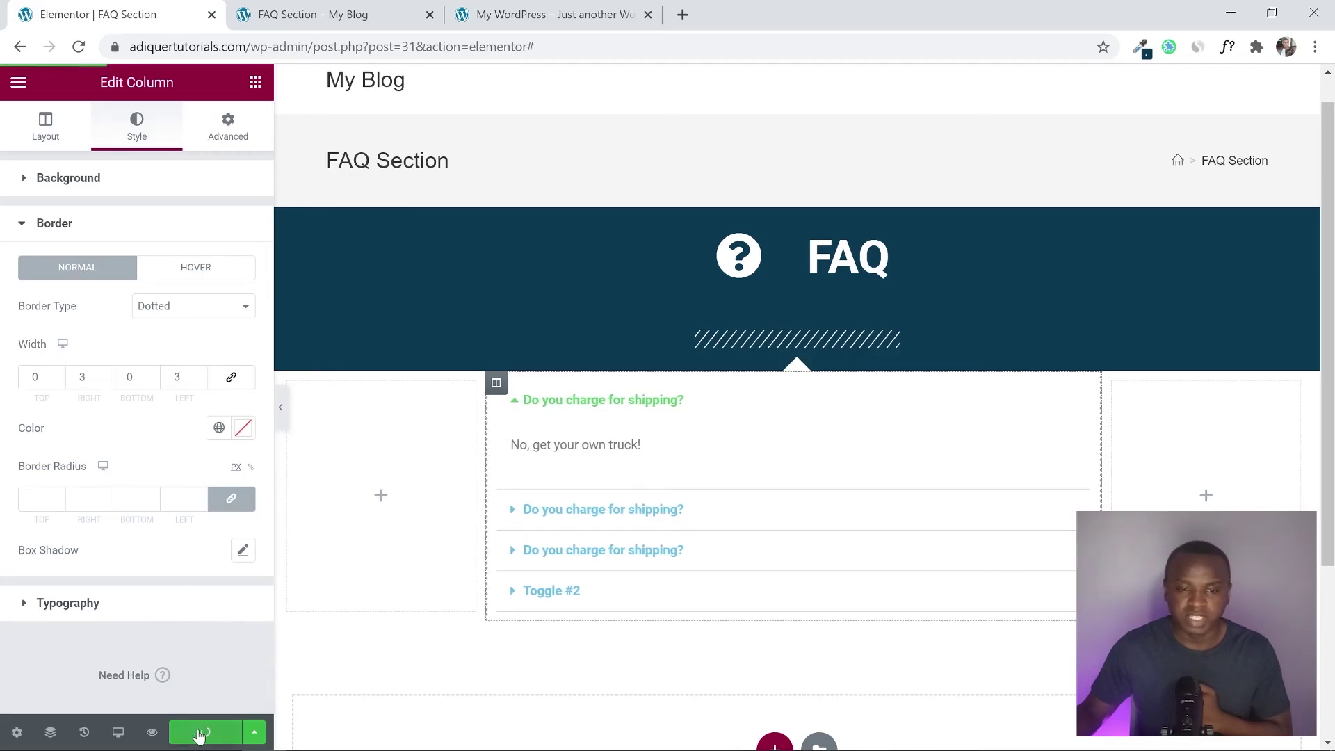
left_click(288, 8)
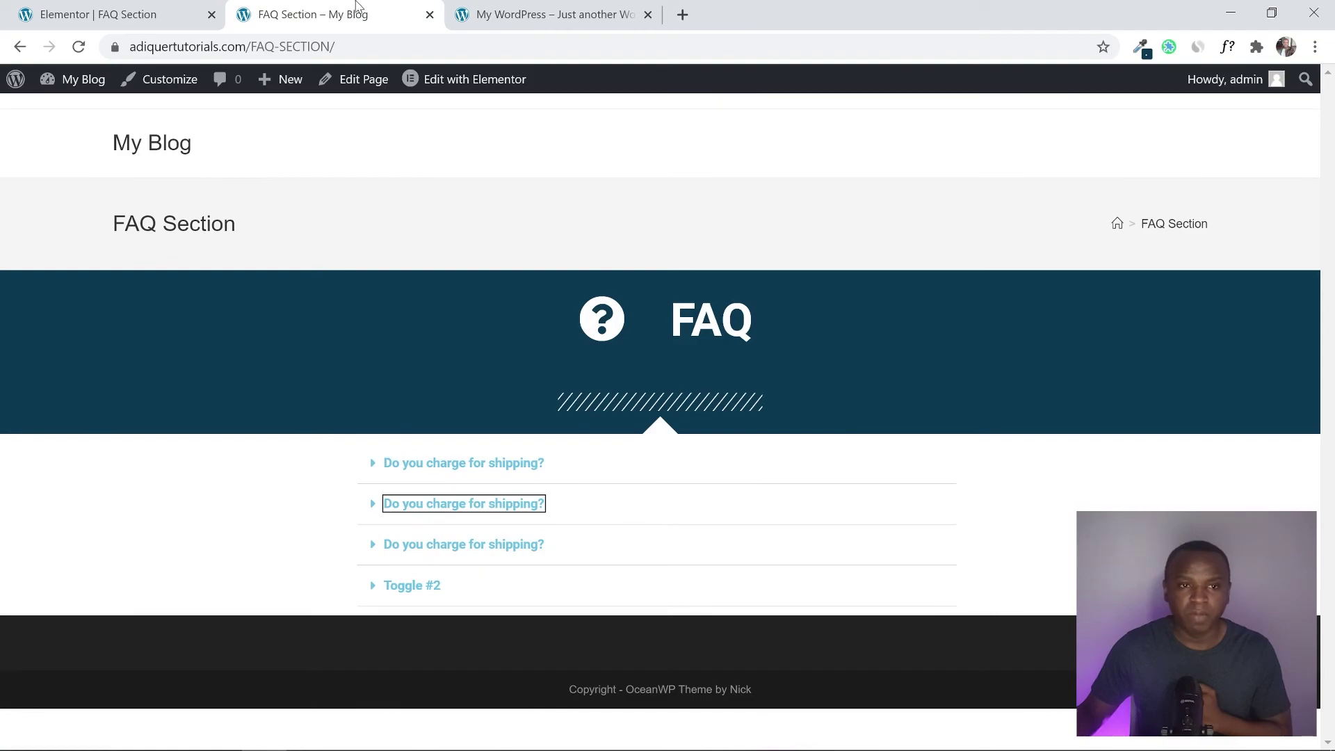
left_click(78, 47)
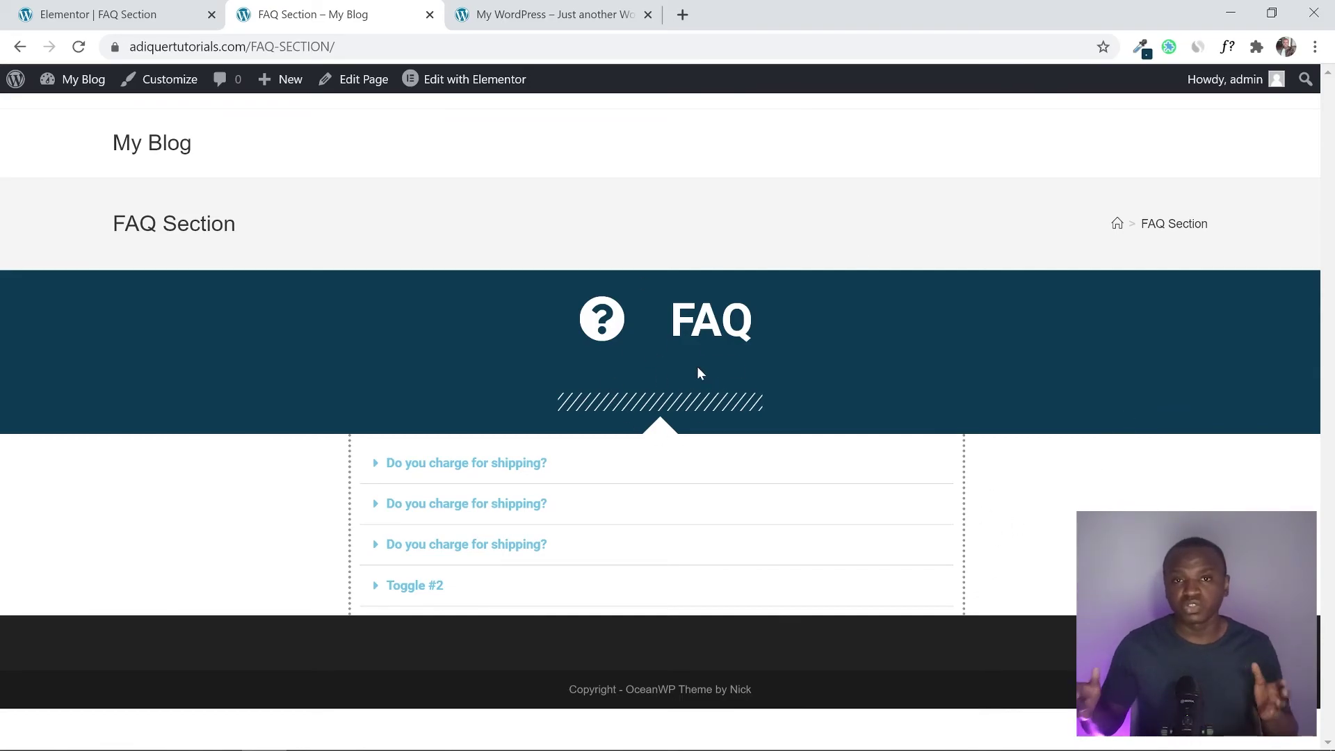
Back in the Elementor editor, set the toggle section's top and bottom margins to 20 px
left_click(167, 16)
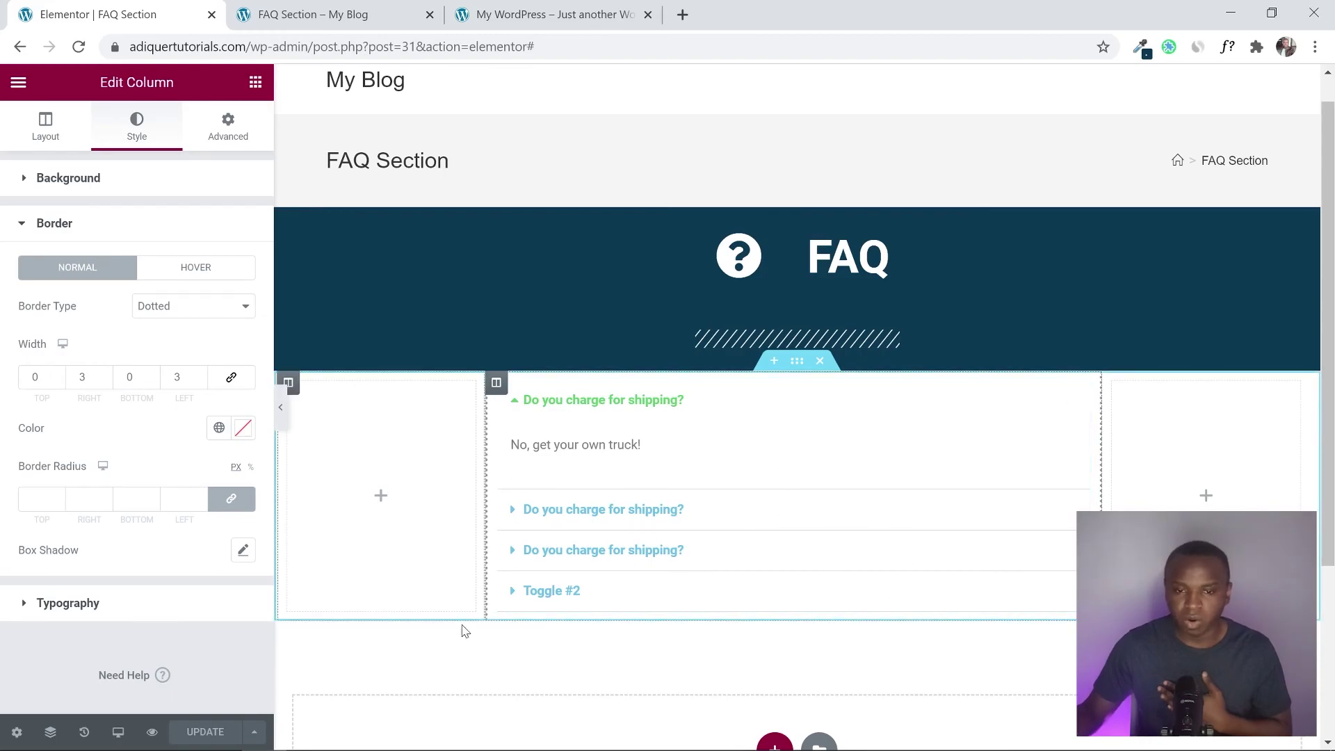
left_click(797, 363)
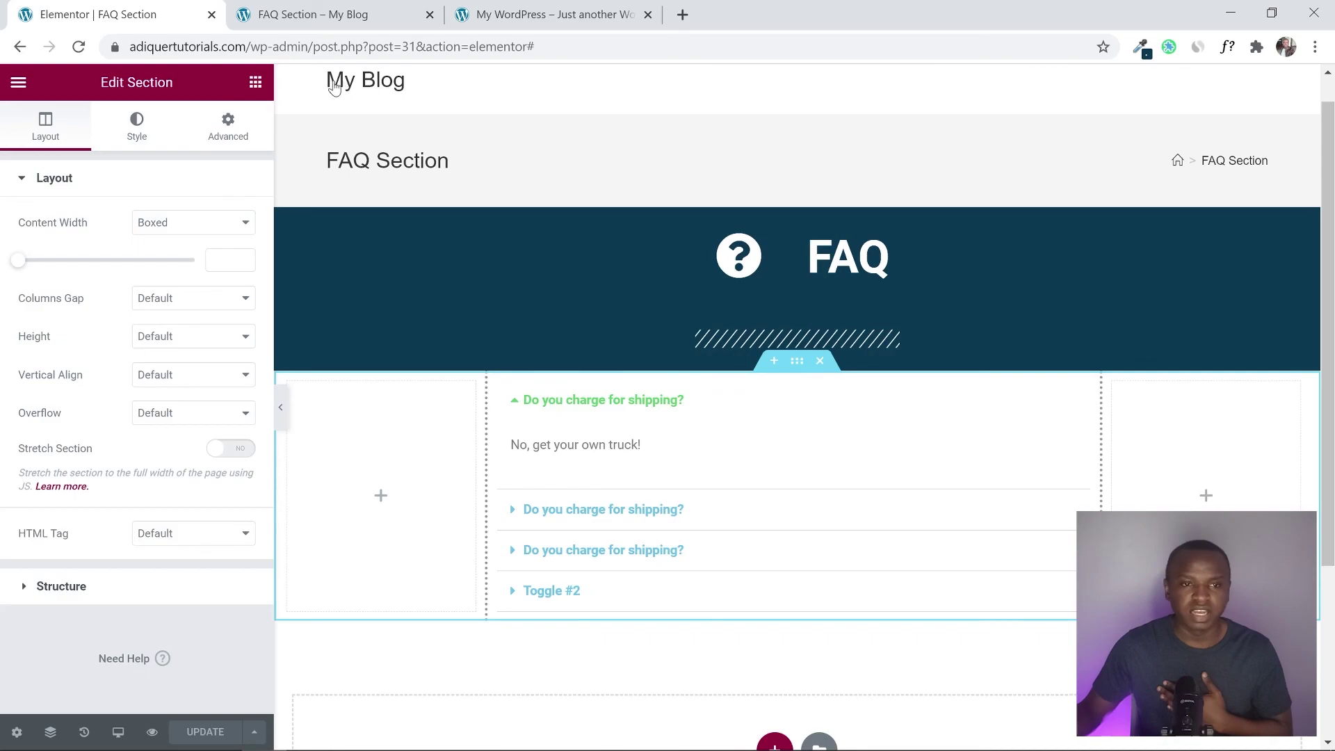
left_click(230, 126)
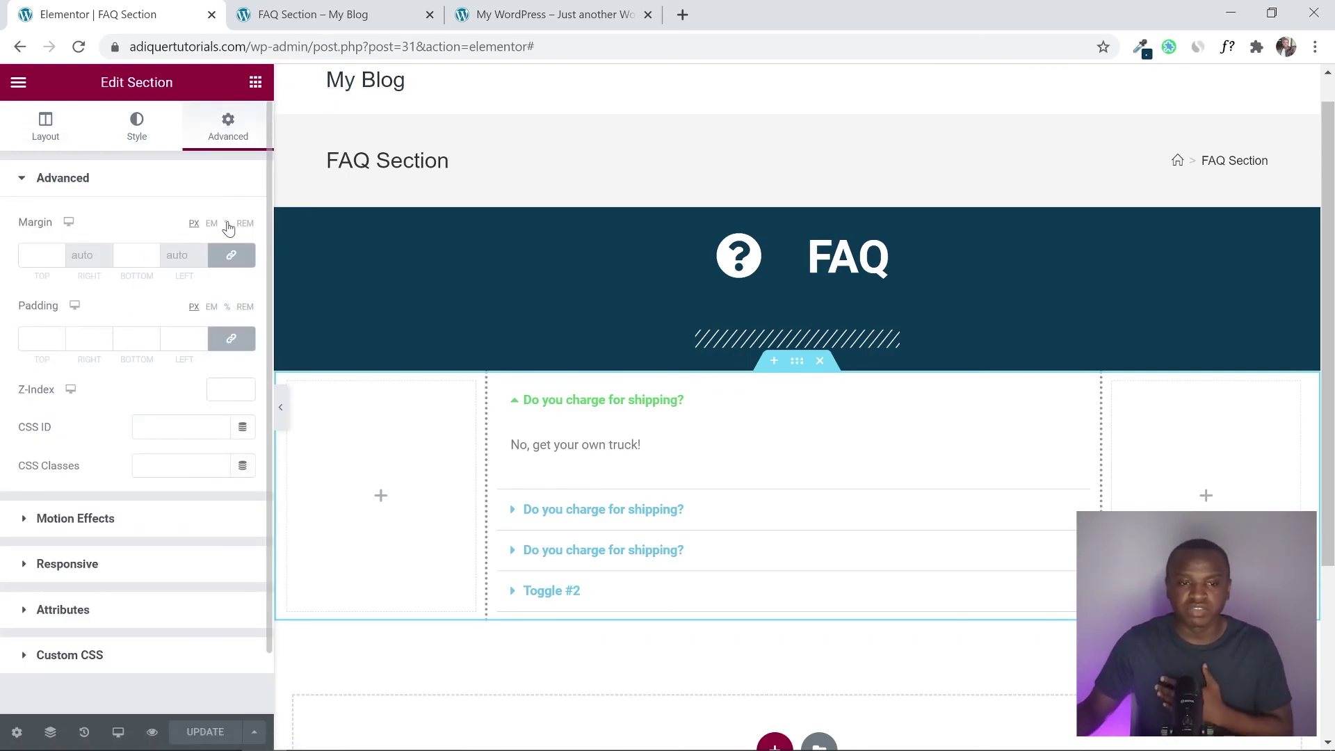
left_click(153, 252)
left_click(153, 252)
left_click_drag(154, 255, 154, 254)
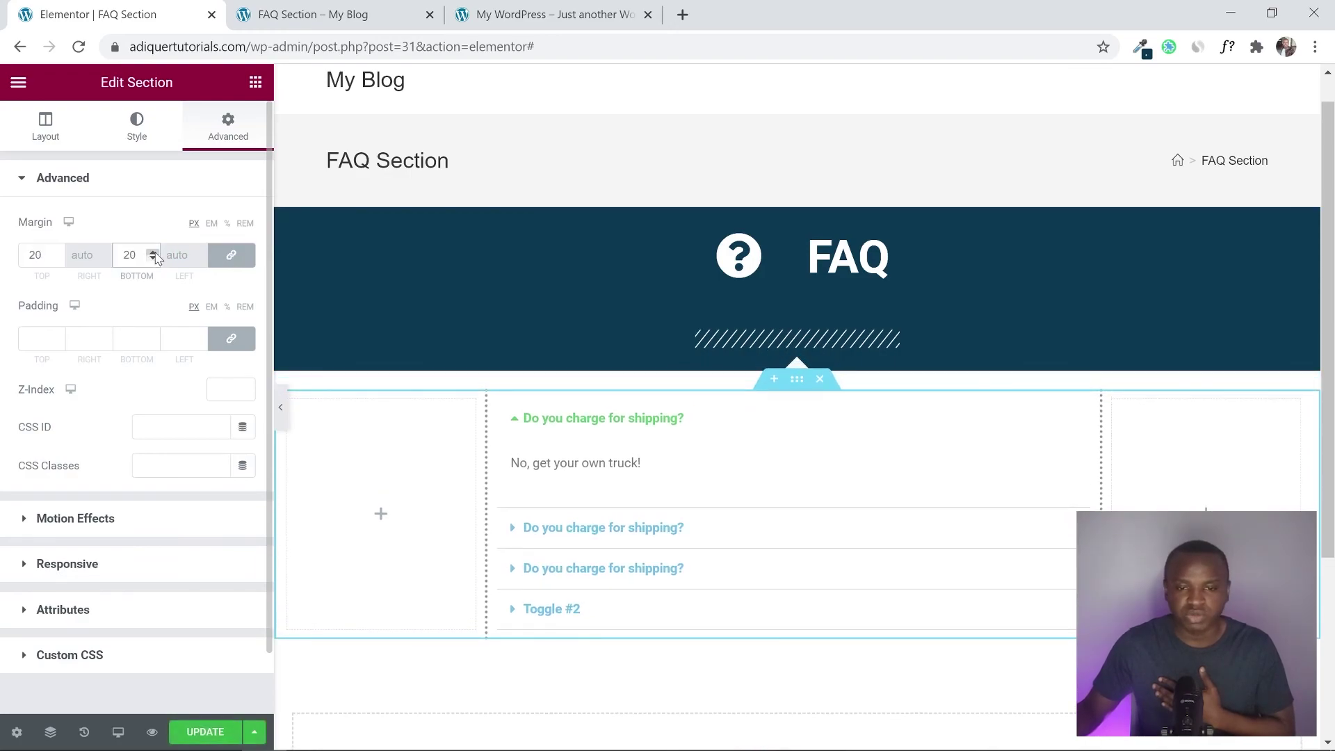
Save the section's margin change and reload the live FAQ page to check the spacing
left_click(195, 733)
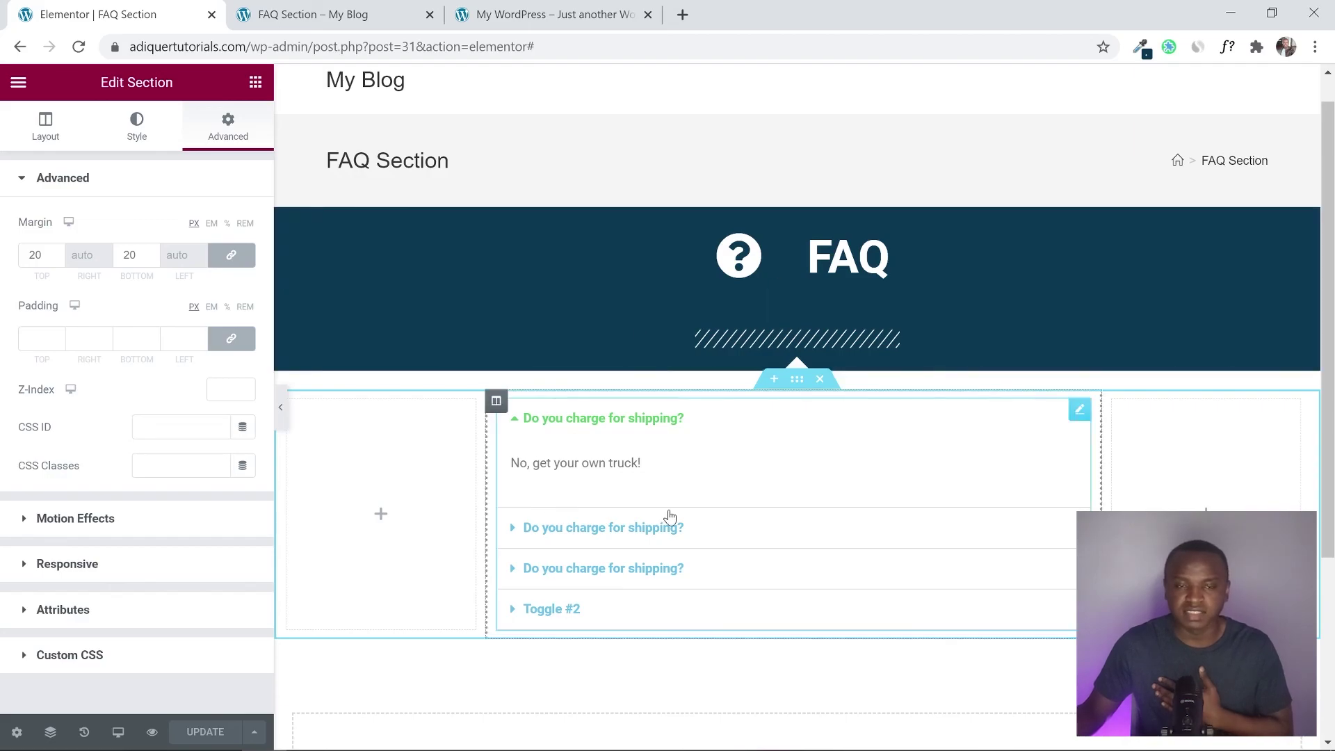
left_click(327, 14)
left_click(78, 47)
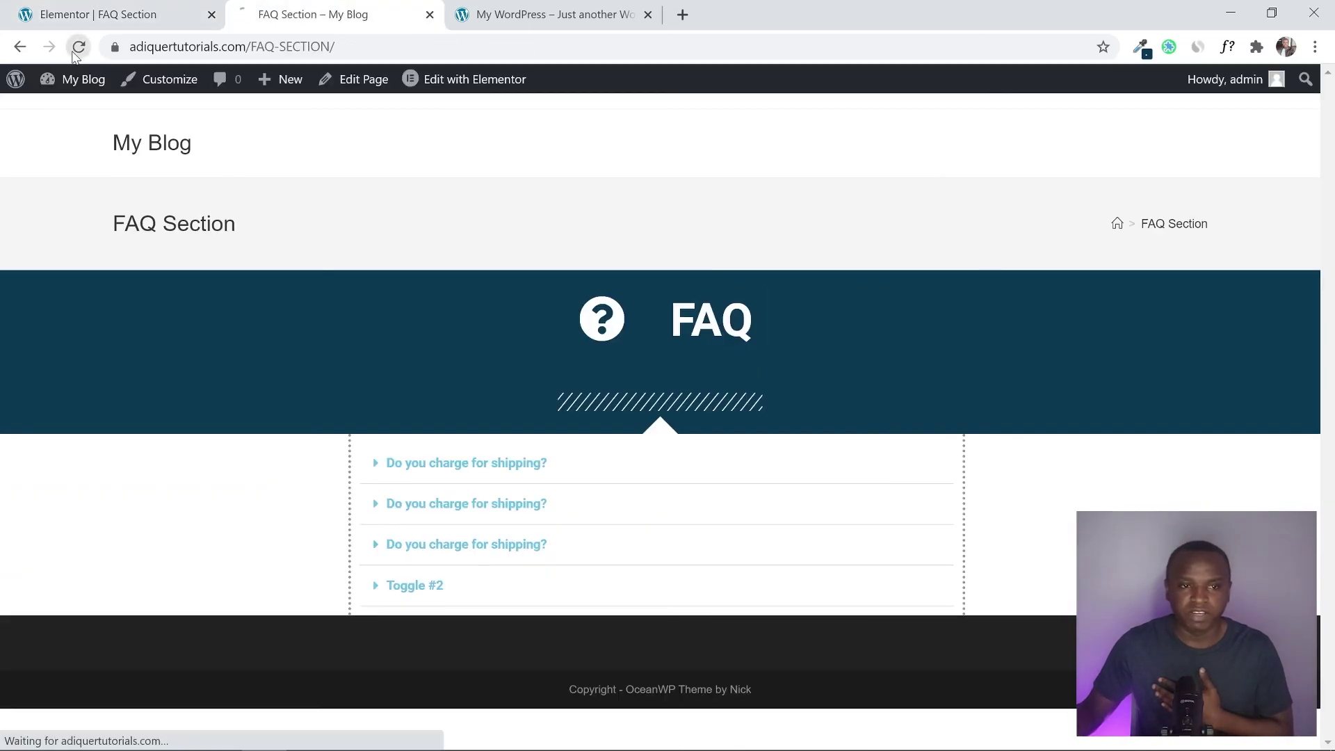